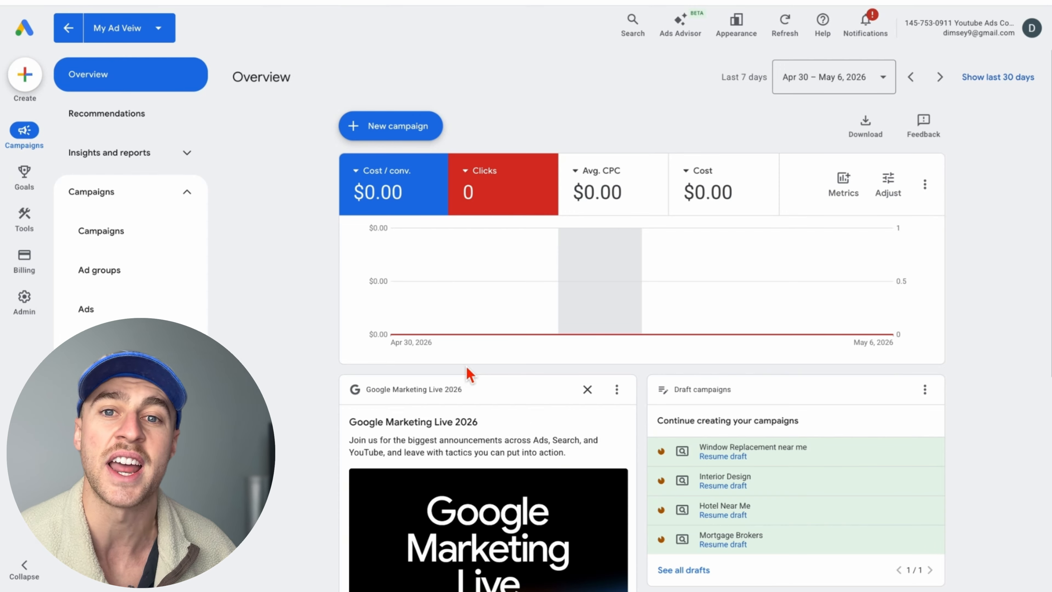
Step: Open Keyword Planner's Discover new keywords form and enter "garage repair near me" and "garage installation near me" as starting keywords
{"action": "left_click", "coordinate": [24, 218]}
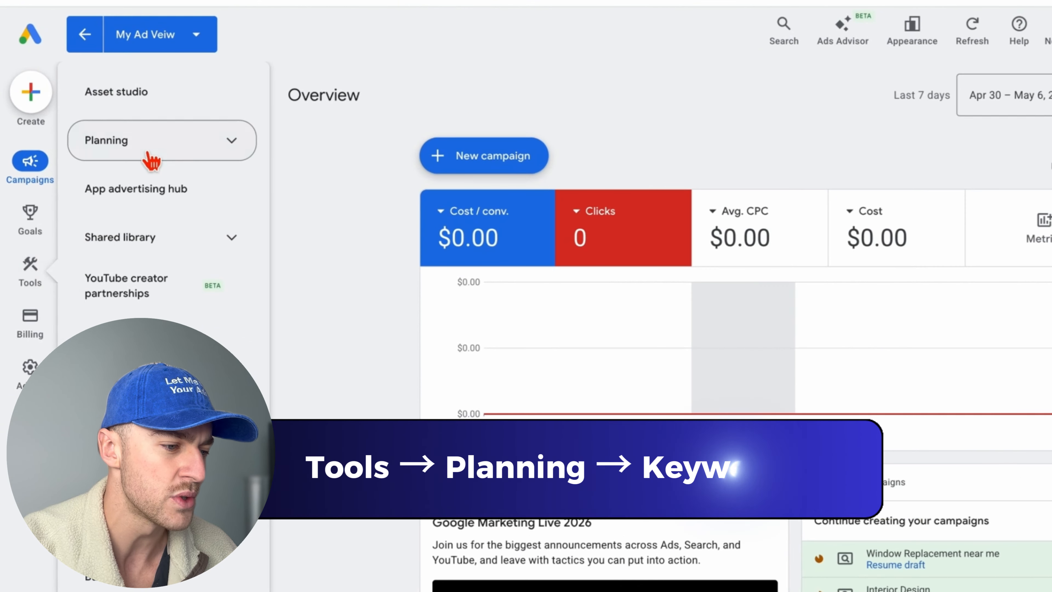
{"action": "left_click", "coordinate": [120, 124]}
{"action": "left_click", "coordinate": [151, 194]}
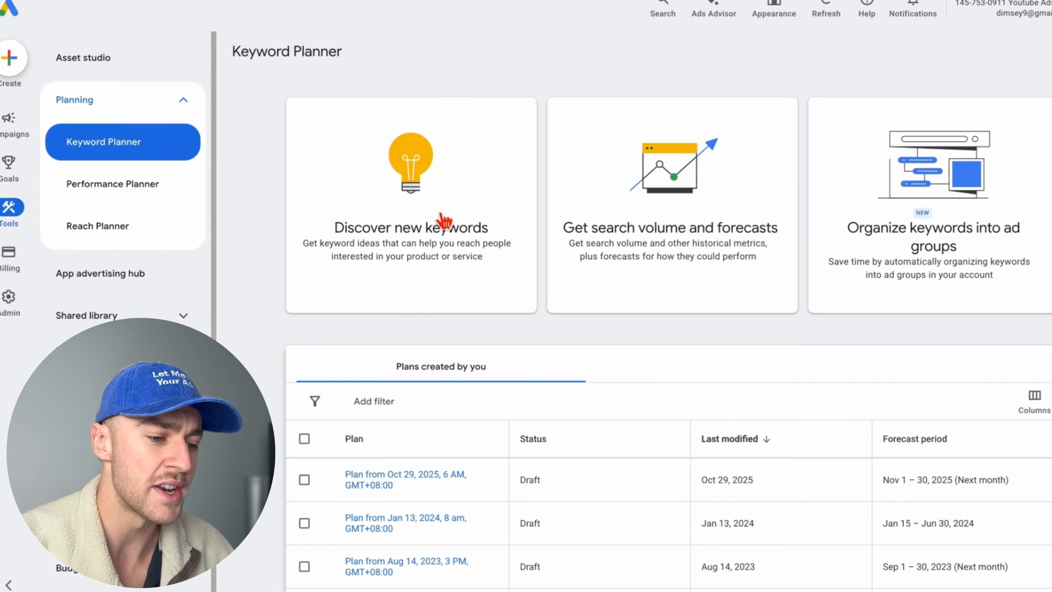
{"action": "left_click", "coordinate": [445, 221]}
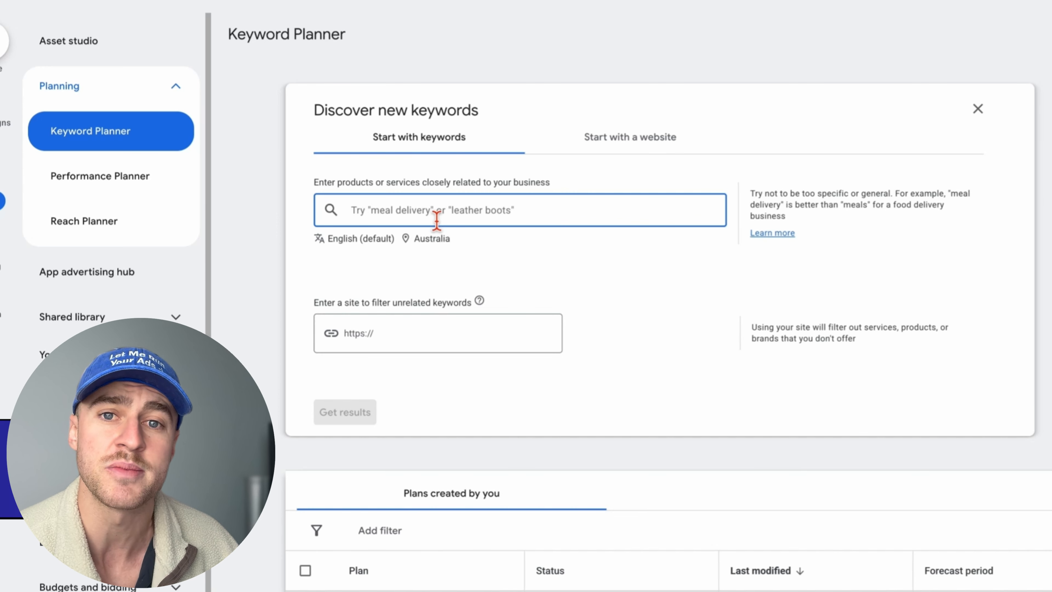
{"action": "type", "text": "gar"}
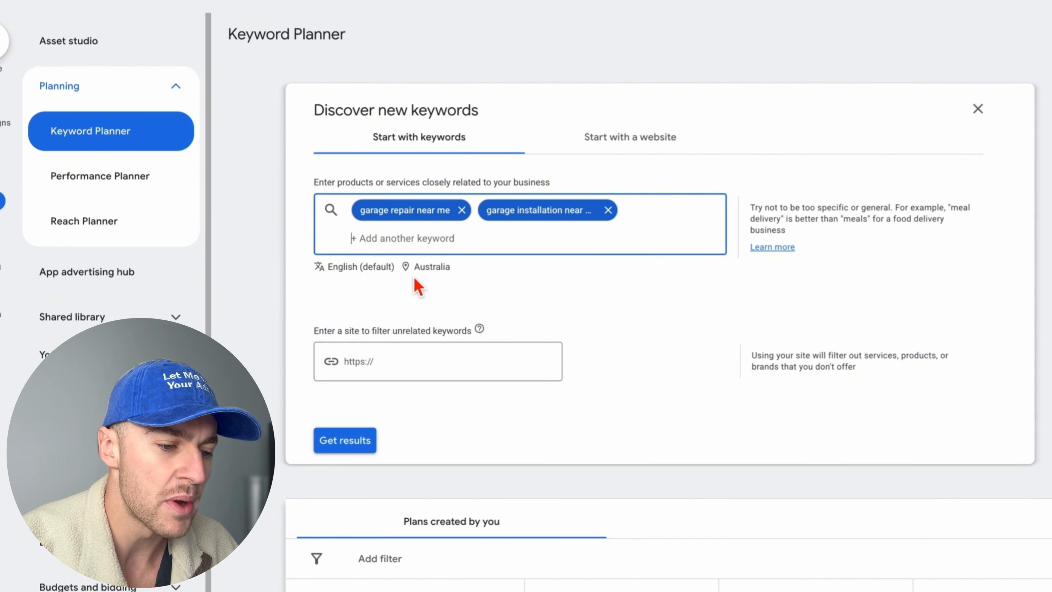
Step: Set the keyword search's target location to Melbourne, Victoria, Australia and save it
{"action": "left_click", "coordinate": [429, 268]}
{"action": "left_click", "coordinate": [607, 195]}
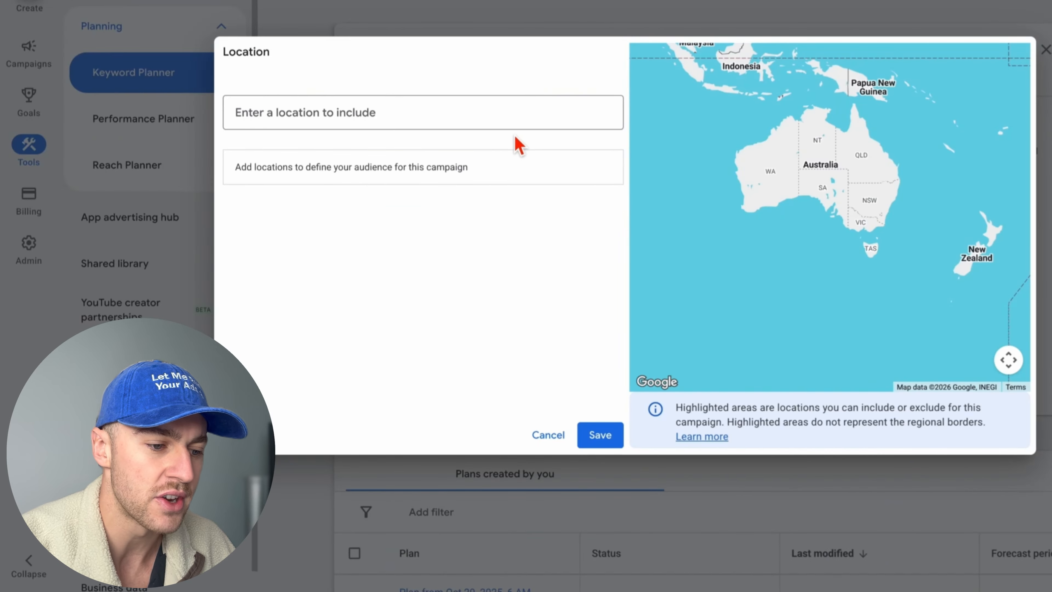
{"action": "left_click", "coordinate": [511, 121]}
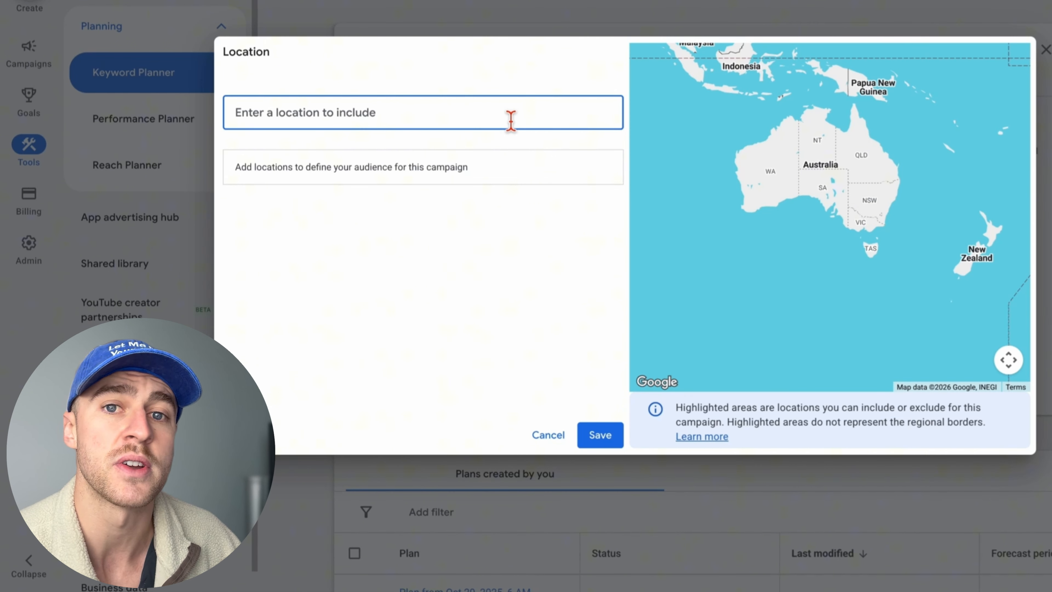
{"action": "type", "text": "melbourne"}
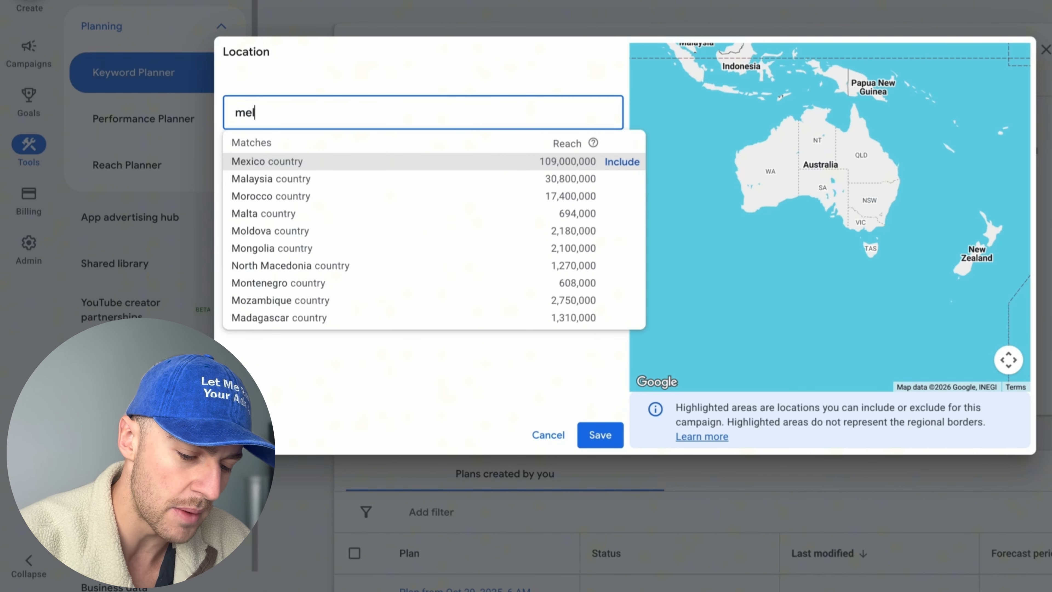
{"action": "left_click", "coordinate": [626, 164]}
{"action": "left_click", "coordinate": [582, 440]}
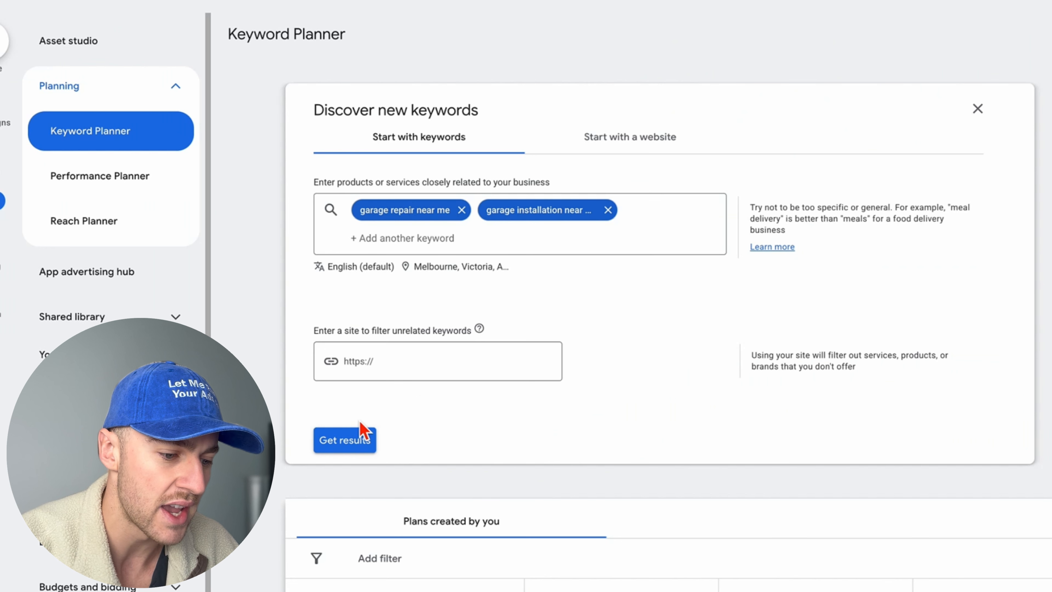
Step: Get the keyword ideas and sort them by average monthly searches
{"action": "left_click", "coordinate": [414, 397]}
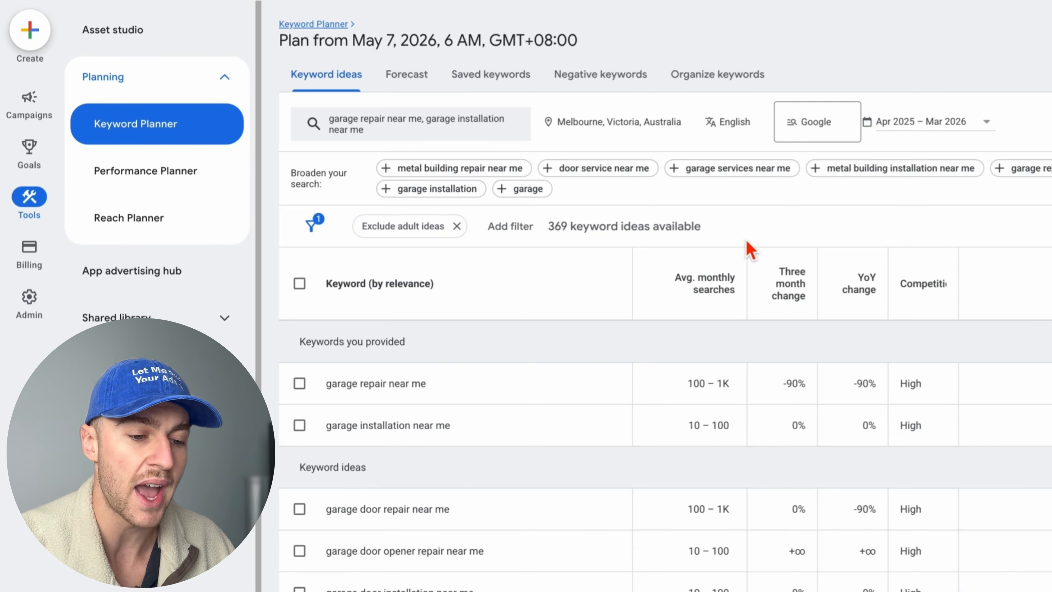
{"action": "left_click", "coordinate": [705, 278]}
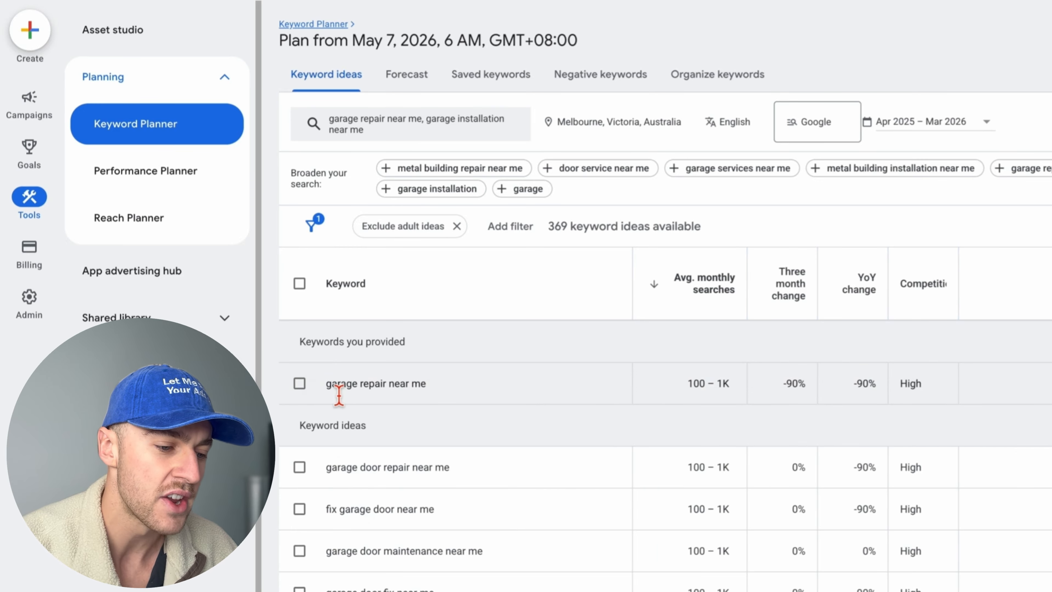
{"action": "scroll", "coordinate": [693, 398], "scroll_direction": "down", "scroll_amount": 2}
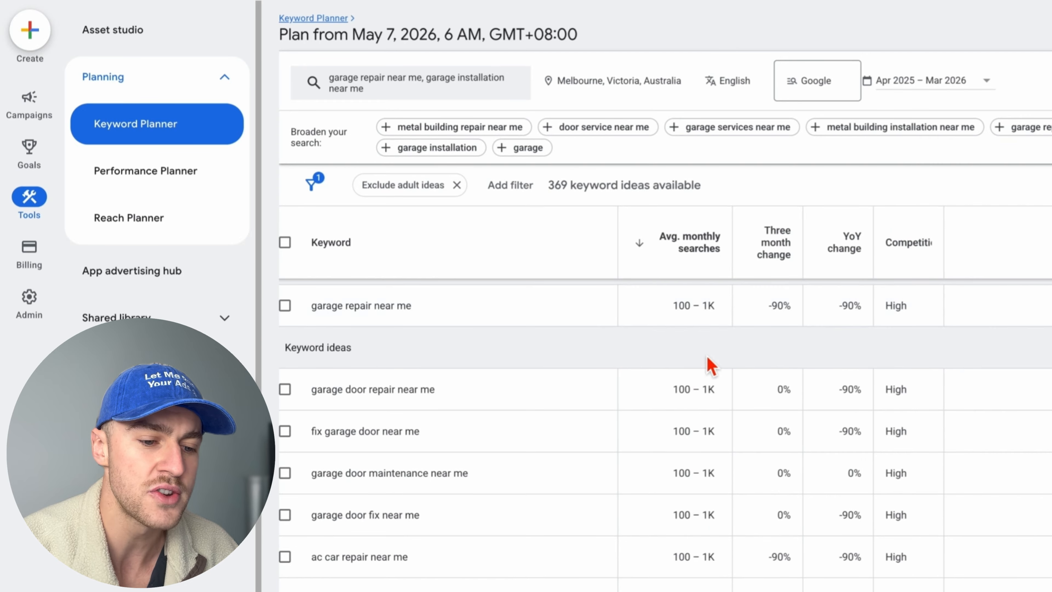
{"action": "scroll", "coordinate": [688, 337], "scroll_direction": "right", "scroll_amount": 10}
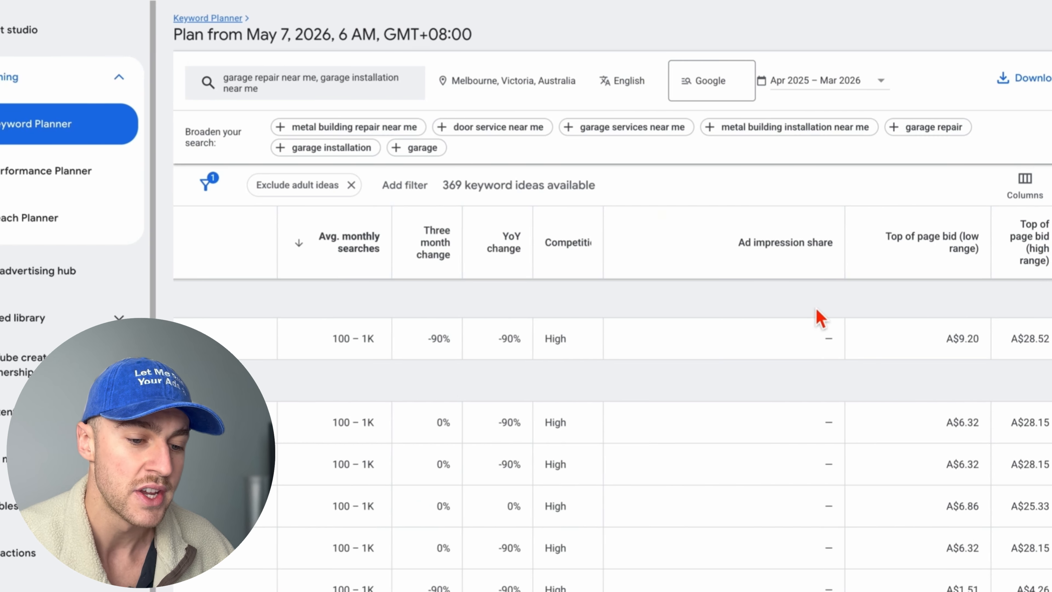
Step: Copy the keyword "garage repair near me" from the keyword ideas and search for it on Google in a new browser tab
{"action": "scroll", "coordinate": [613, 304], "scroll_direction": "left", "scroll_amount": 7}
{"action": "left_click_drag", "start_coordinate": [480, 371], "coordinate": [337, 365]}
{"action": "key", "text": "super+c"}
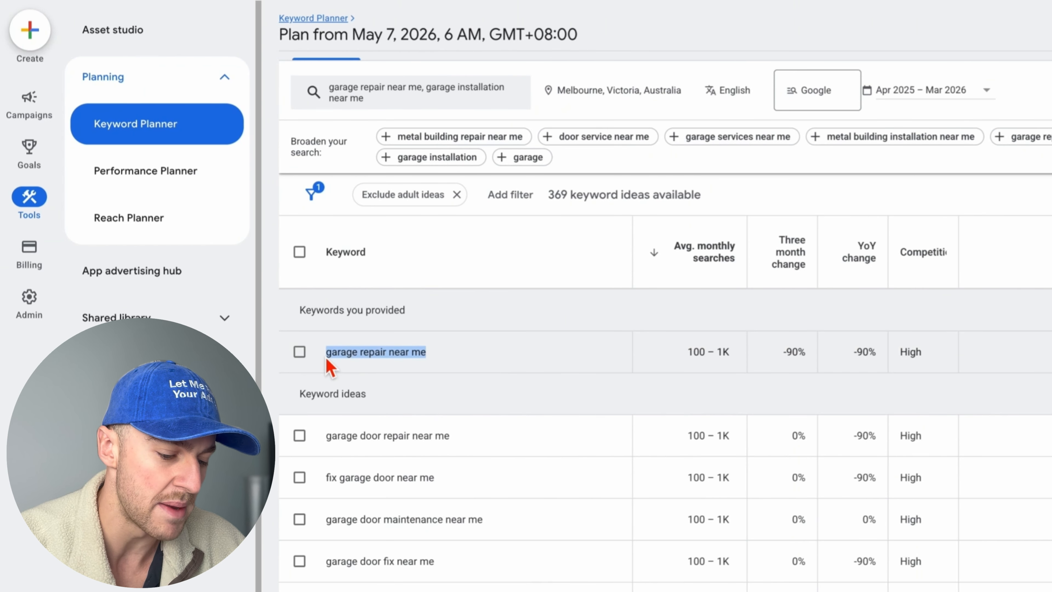
{"action": "key", "text": "super+t"}
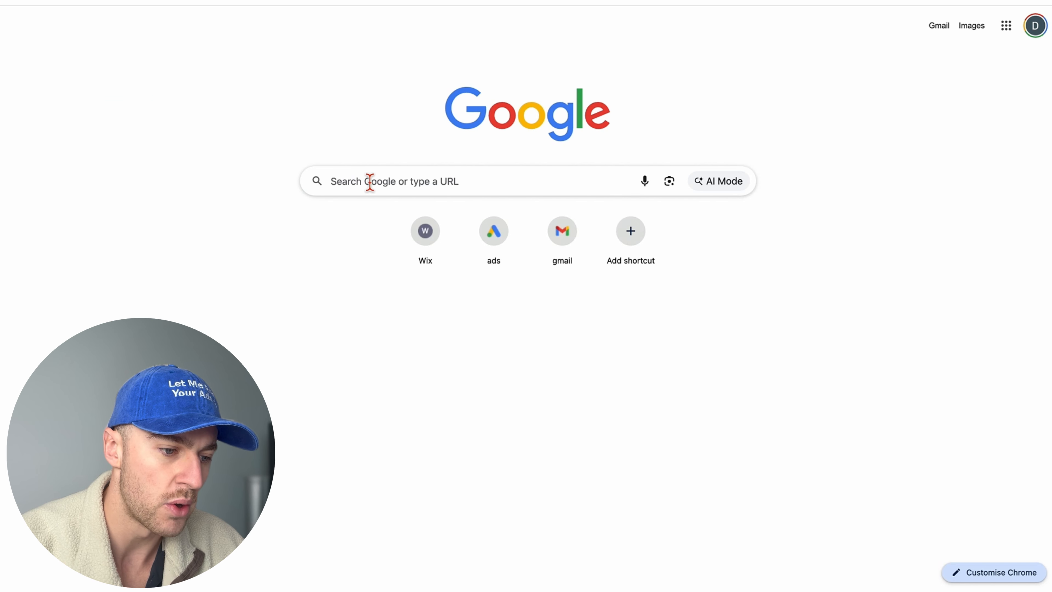
{"action": "left_click", "coordinate": [372, 182]}
{"action": "key", "text": "super+v"}
{"action": "key", "text": "Return"}
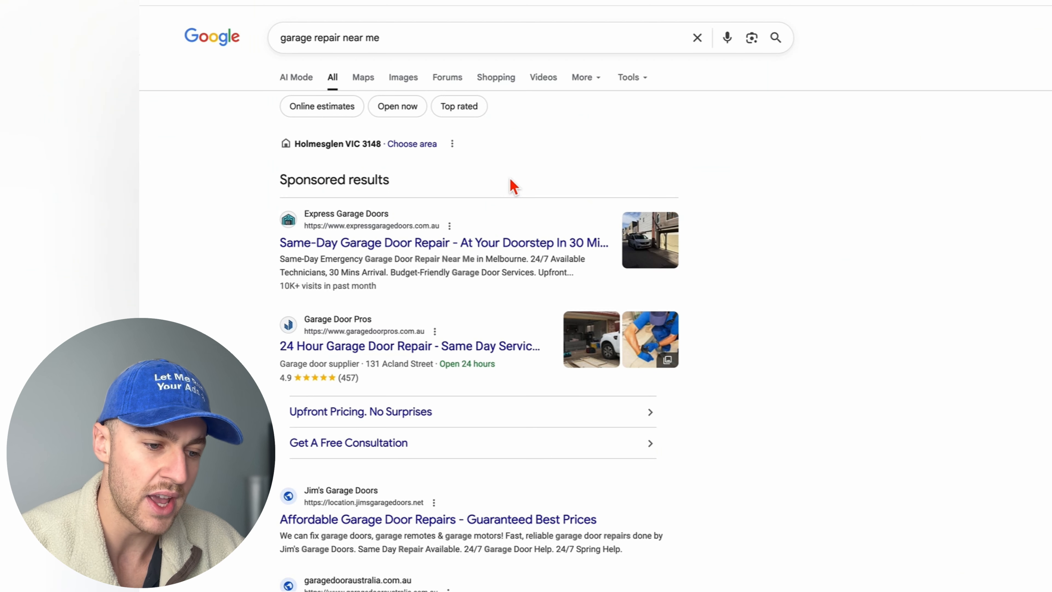
Step: Examine the sponsored results on the Google results page to see which businesses advertise for "garage repair near me"
{"action": "left_click_drag", "start_coordinate": [406, 188], "coordinate": [261, 188]}
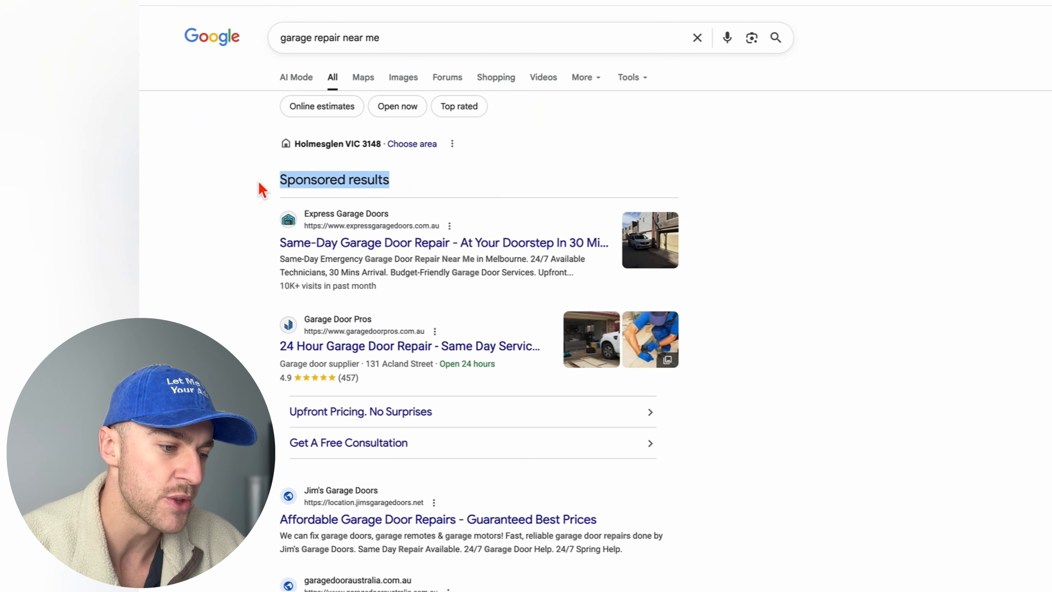
{"action": "scroll", "coordinate": [329, 373], "scroll_direction": "down", "scroll_amount": 3}
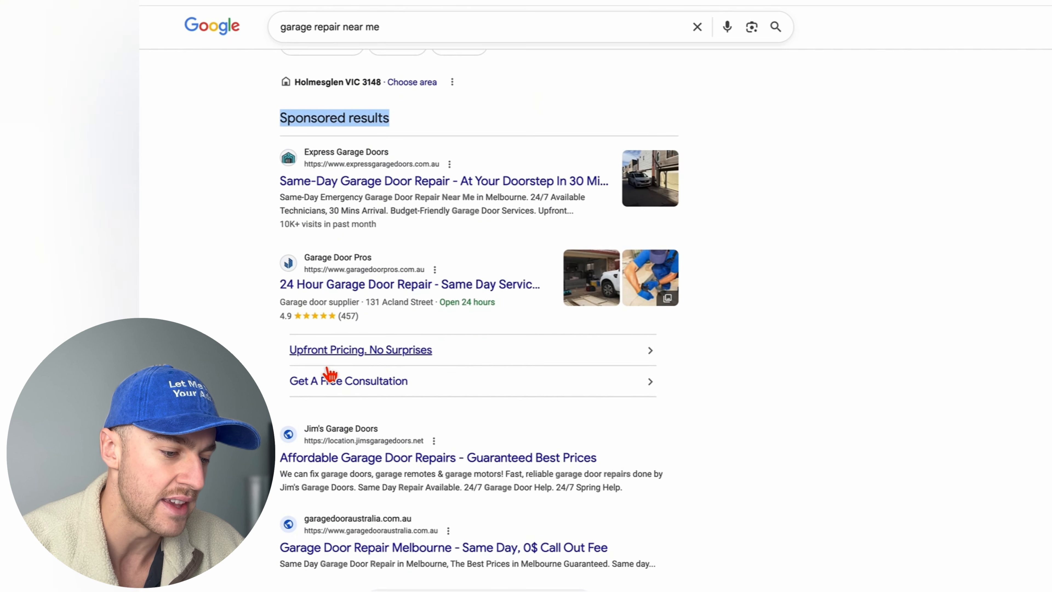
{"action": "scroll", "coordinate": [392, 484], "scroll_direction": "up", "scroll_amount": 3}
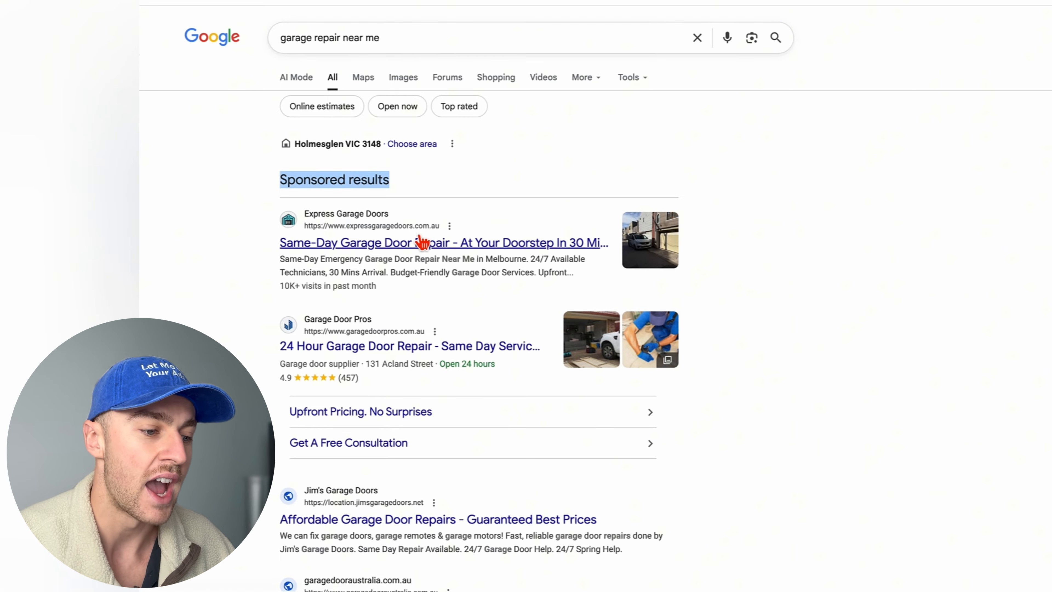
{"action": "scroll", "coordinate": [399, 340], "scroll_direction": "down", "scroll_amount": 2}
{"action": "scroll", "coordinate": [397, 470], "scroll_direction": "down", "scroll_amount": 2}
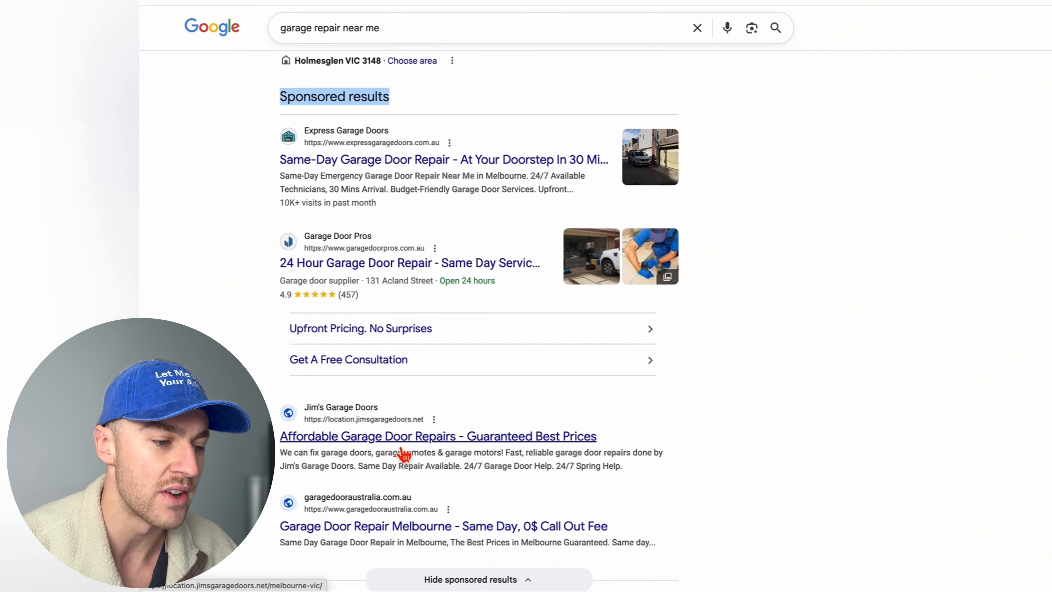
{"action": "scroll", "coordinate": [390, 485], "scroll_direction": "up", "scroll_amount": 2}
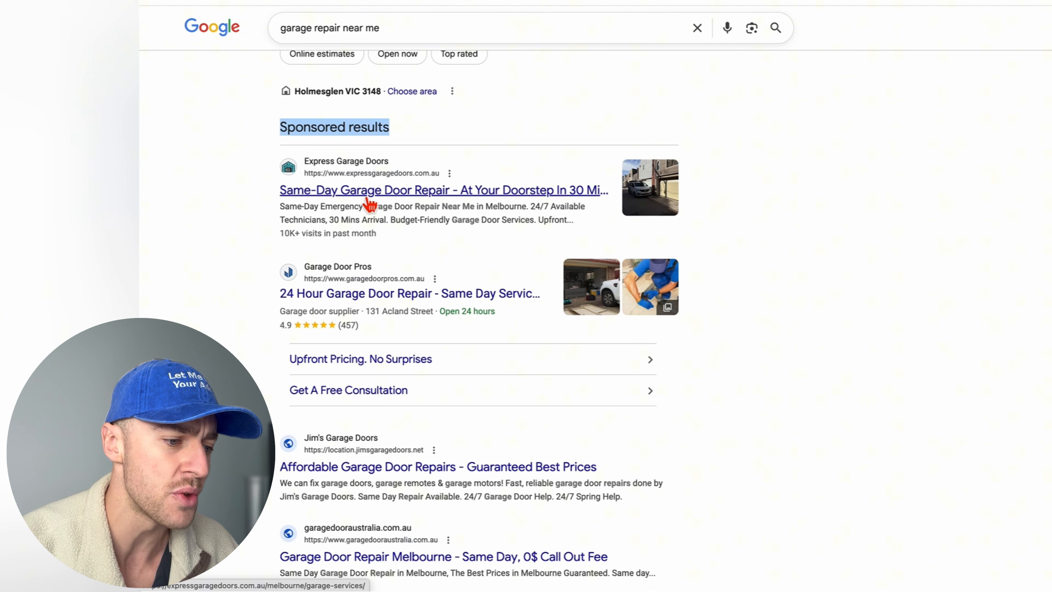
{"action": "scroll", "coordinate": [362, 336], "scroll_direction": "down", "scroll_amount": 1}
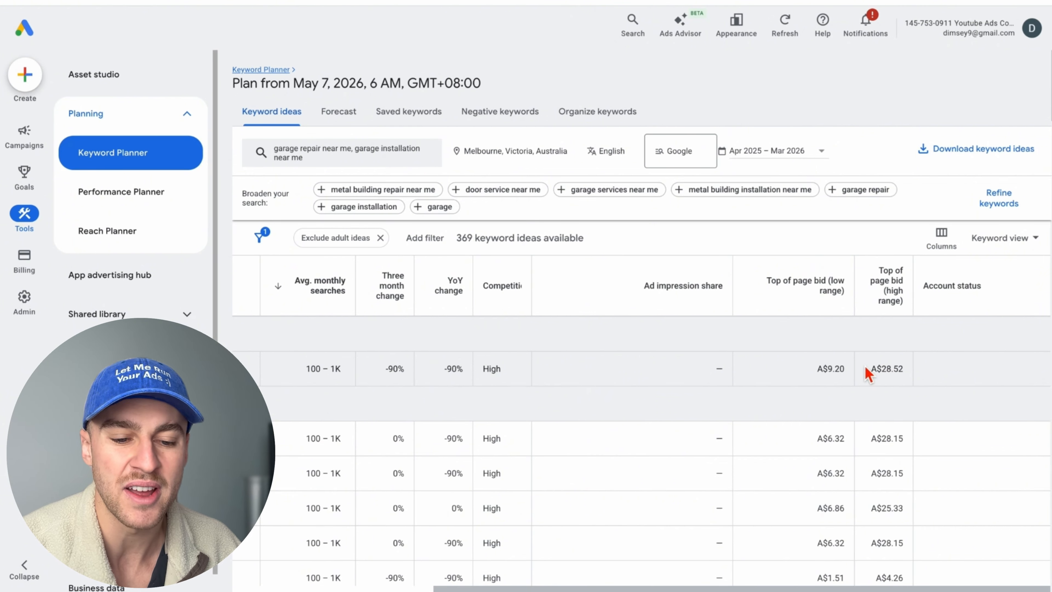
Step: Back in Google Ads, select the garage and roller door repair, fix, maintenance and servicing keywords down to "garage door repair close to me", skipping car-related ones
{"action": "scroll", "coordinate": [866, 366], "scroll_direction": "down", "scroll_amount": 1}
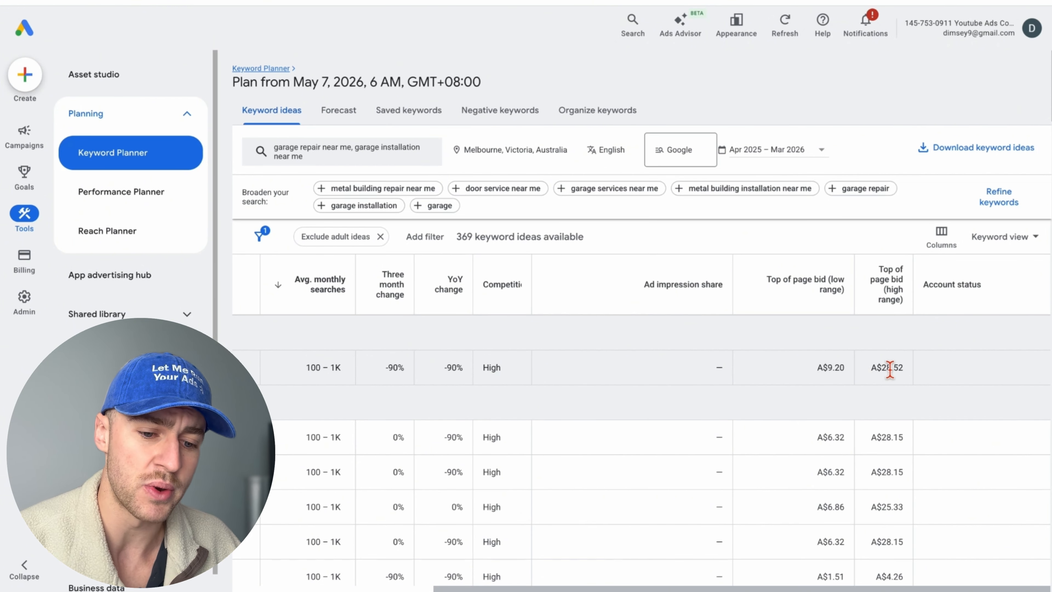
{"action": "scroll", "coordinate": [890, 367], "scroll_direction": "down", "scroll_amount": 1}
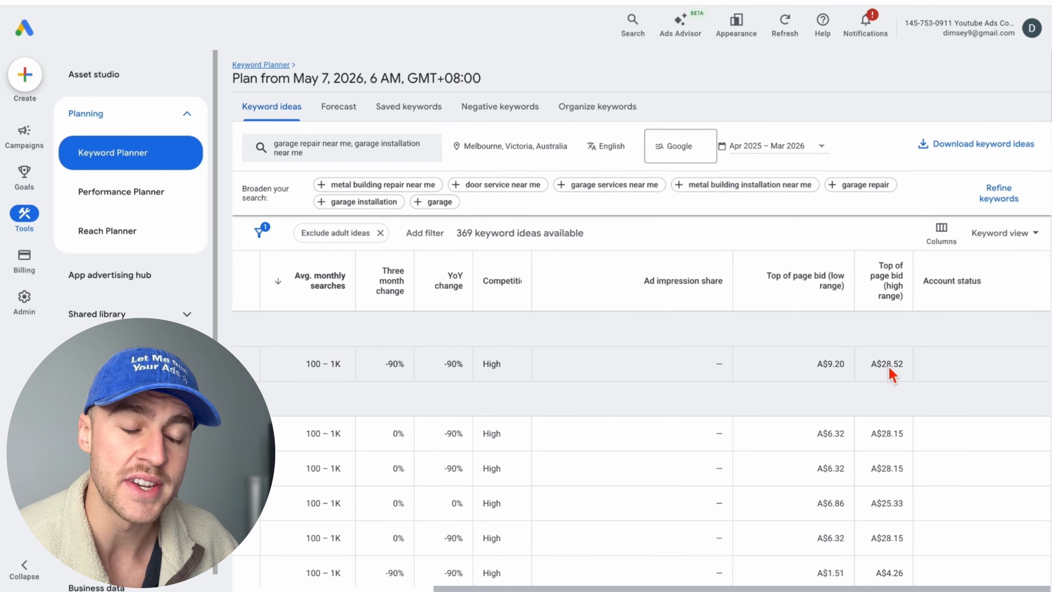
{"action": "scroll", "coordinate": [890, 367], "scroll_direction": "left", "scroll_amount": 6}
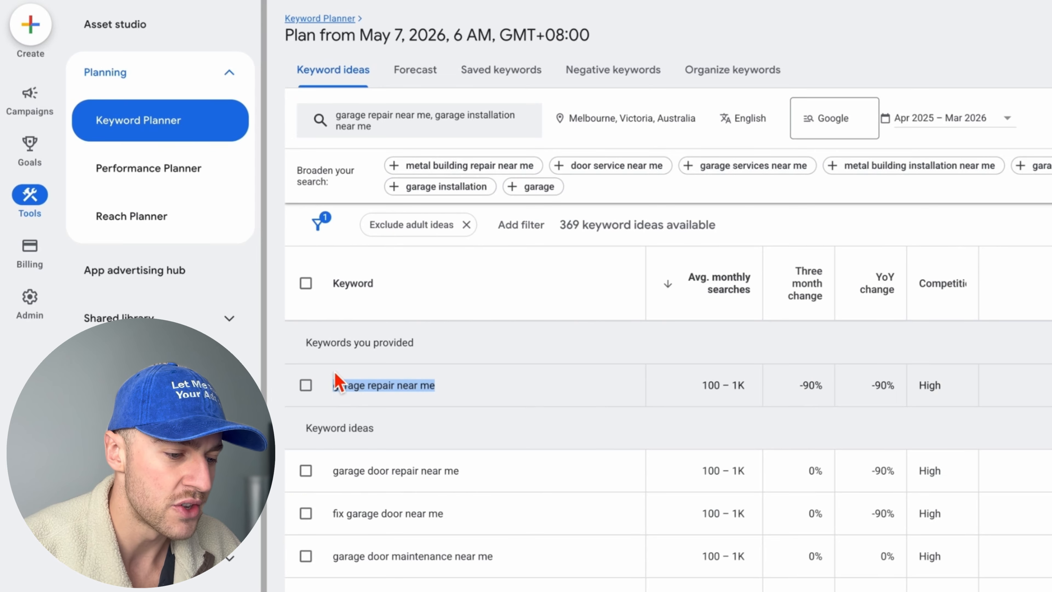
{"action": "left_click", "coordinate": [306, 385]}
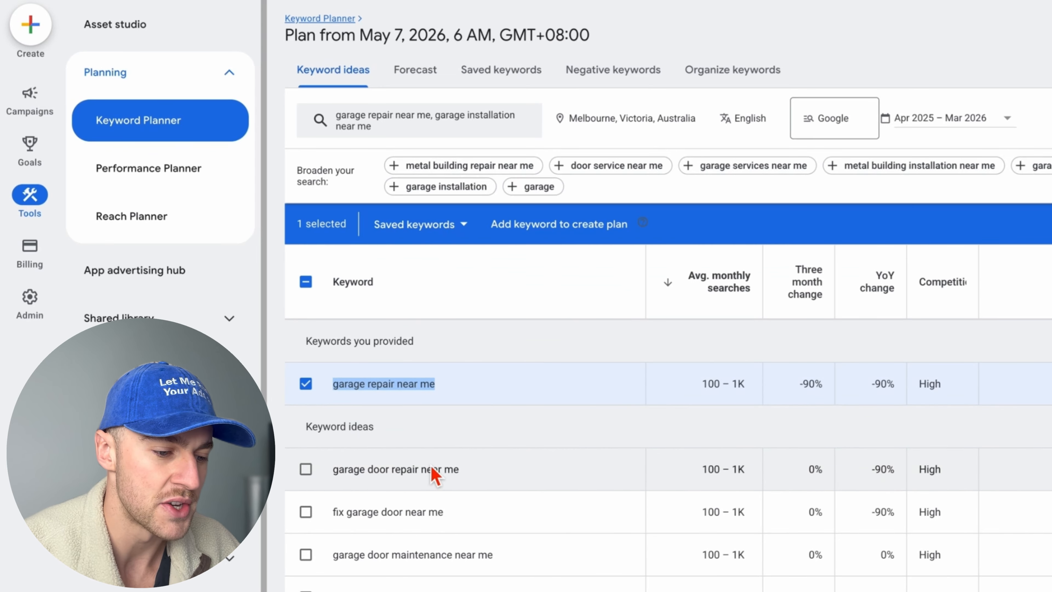
{"action": "scroll", "coordinate": [433, 475], "scroll_direction": "down", "scroll_amount": 1}
{"action": "left_click", "coordinate": [306, 419]}
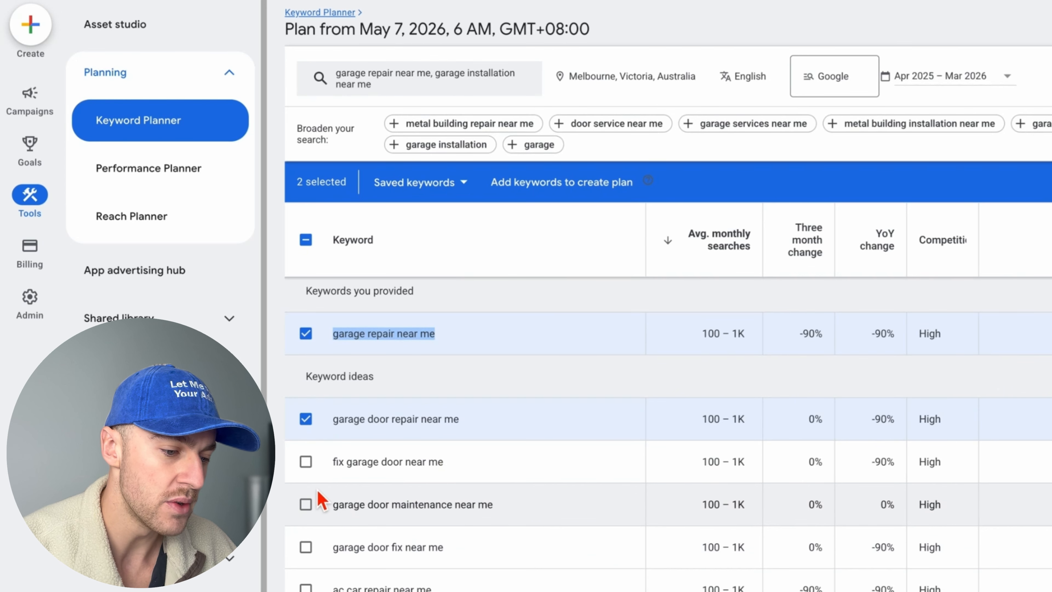
{"action": "left_click", "coordinate": [306, 462]}
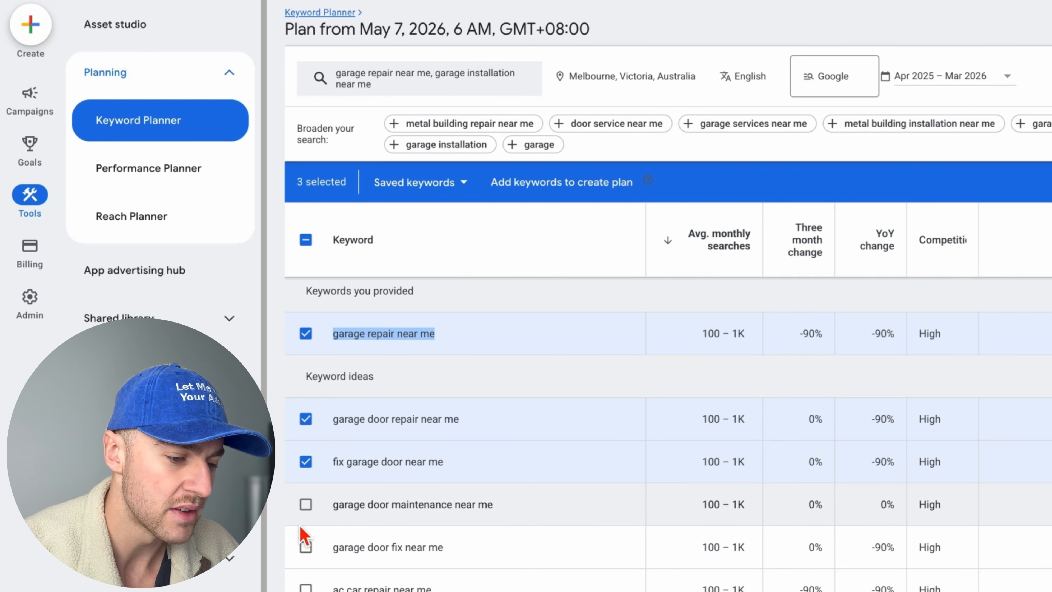
{"action": "left_click", "coordinate": [306, 505]}
{"action": "left_click", "coordinate": [305, 547]}
{"action": "scroll", "coordinate": [347, 527], "scroll_direction": "down", "scroll_amount": 5}
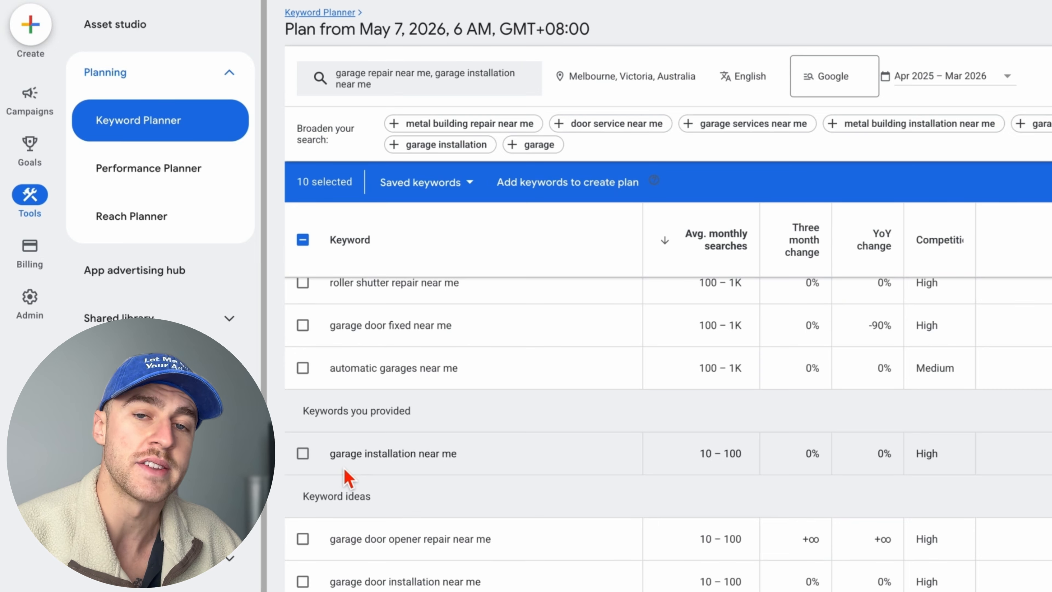
Step: Review the selected keywords alongside the remaining ideas, then compare their monthly searches and top of page bids
{"action": "scroll", "coordinate": [347, 477], "scroll_direction": "up", "scroll_amount": 5}
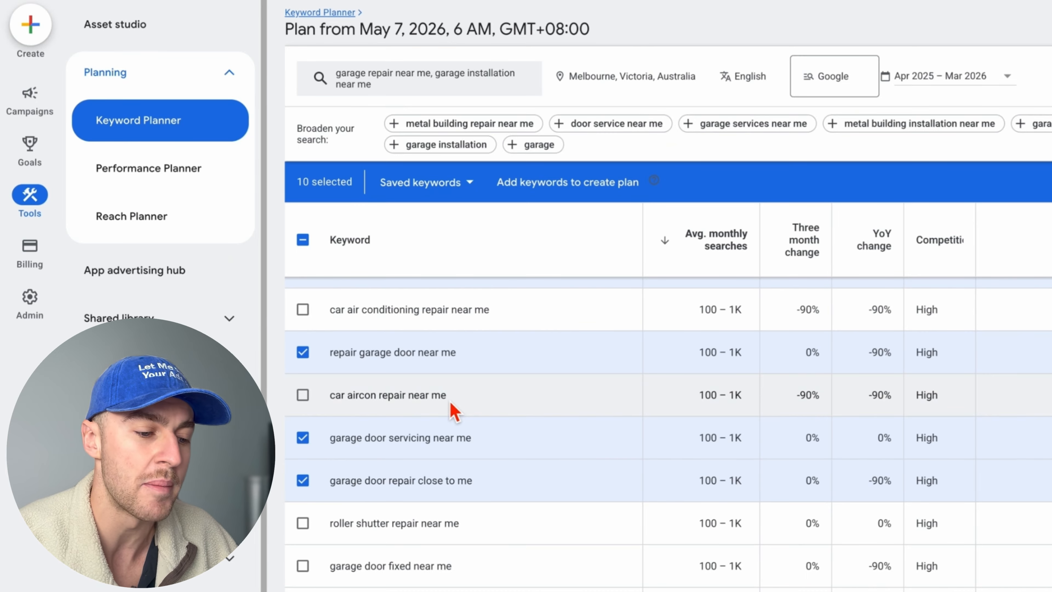
{"action": "scroll", "coordinate": [454, 410], "scroll_direction": "down", "scroll_amount": 5}
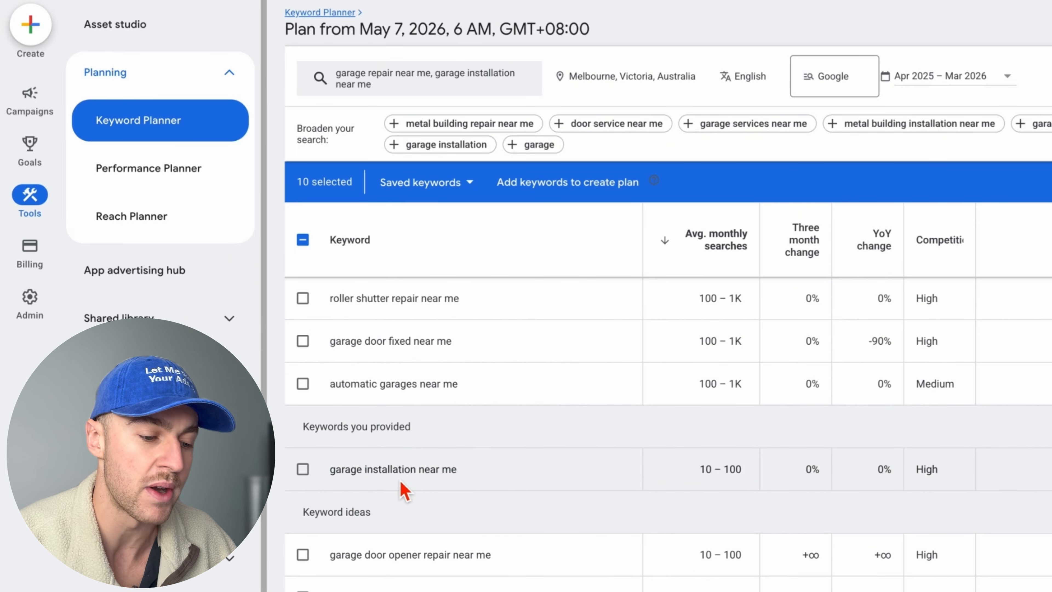
{"action": "scroll", "coordinate": [404, 489], "scroll_direction": "up", "scroll_amount": 10}
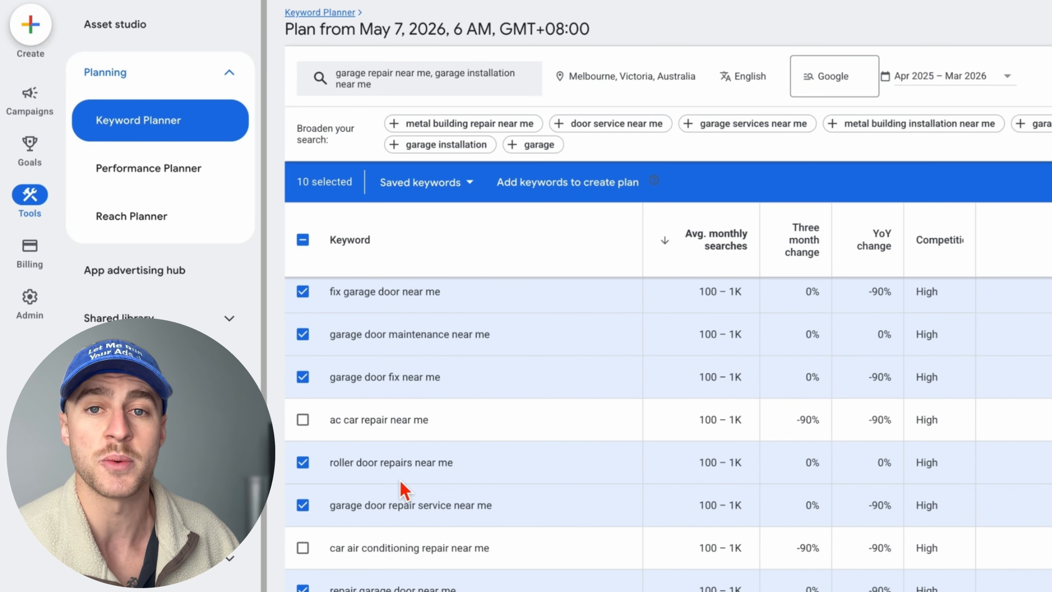
{"action": "scroll", "coordinate": [404, 491], "scroll_direction": "up", "scroll_amount": 6}
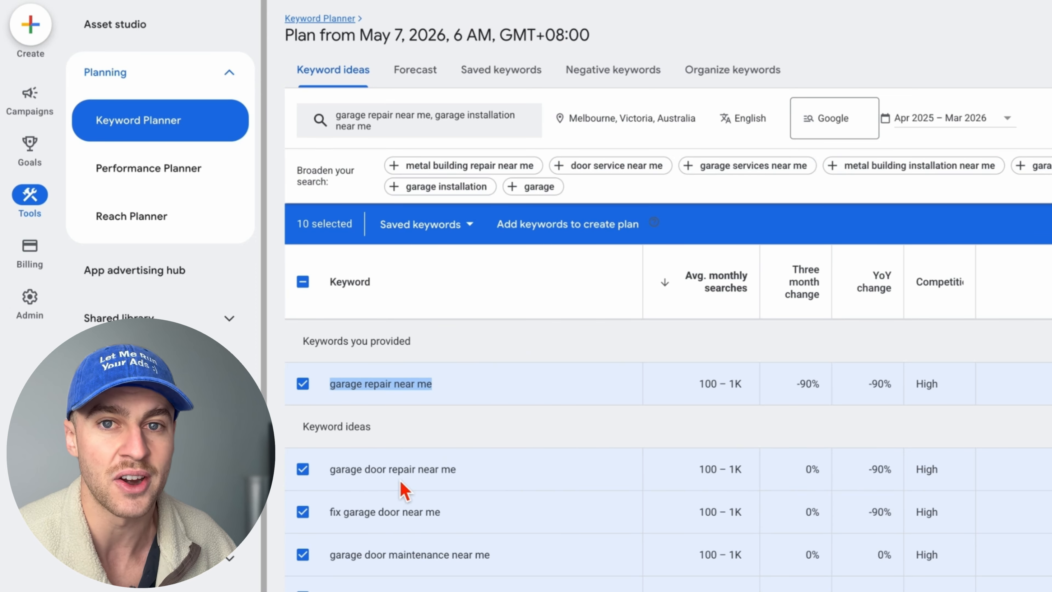
{"action": "scroll", "coordinate": [404, 489], "scroll_direction": "down", "scroll_amount": 1}
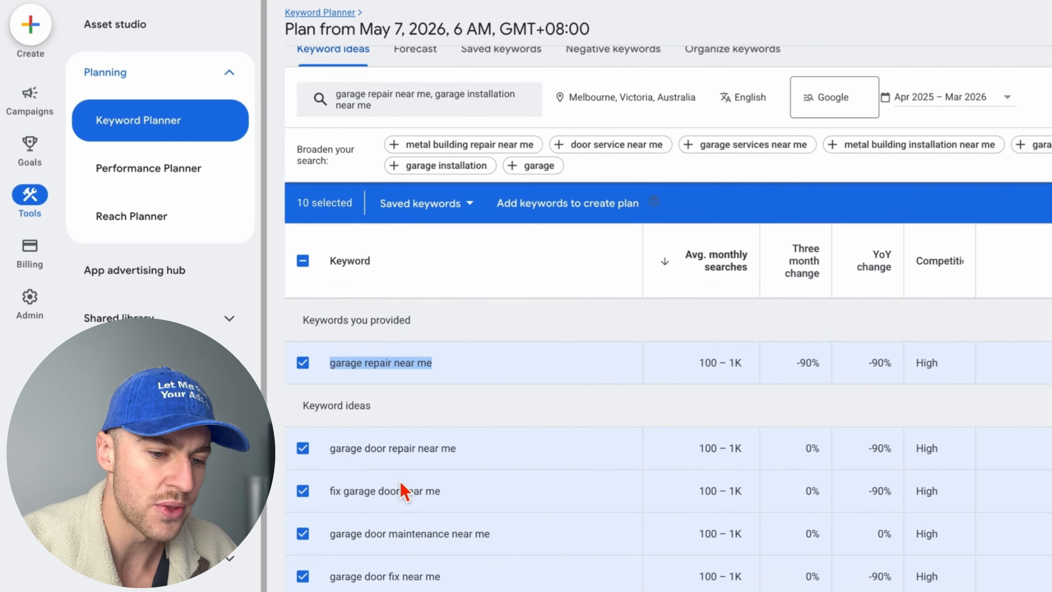
{"action": "scroll", "coordinate": [404, 490], "scroll_direction": "right", "scroll_amount": 5}
{"action": "scroll", "coordinate": [694, 529], "scroll_direction": "down", "scroll_amount": 1}
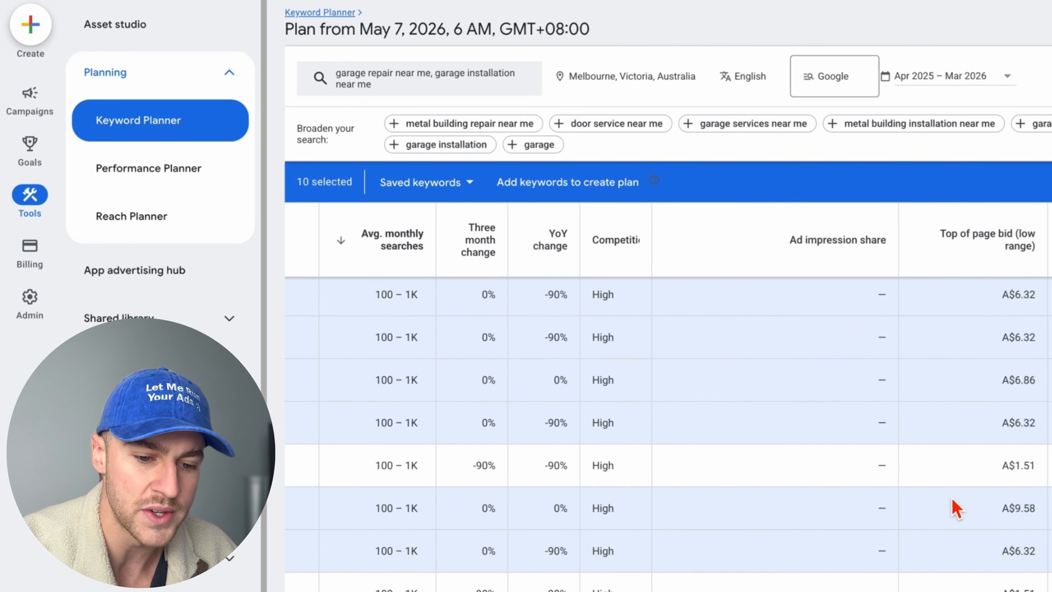
{"action": "scroll", "coordinate": [1050, 398], "scroll_direction": "up", "scroll_amount": 1}
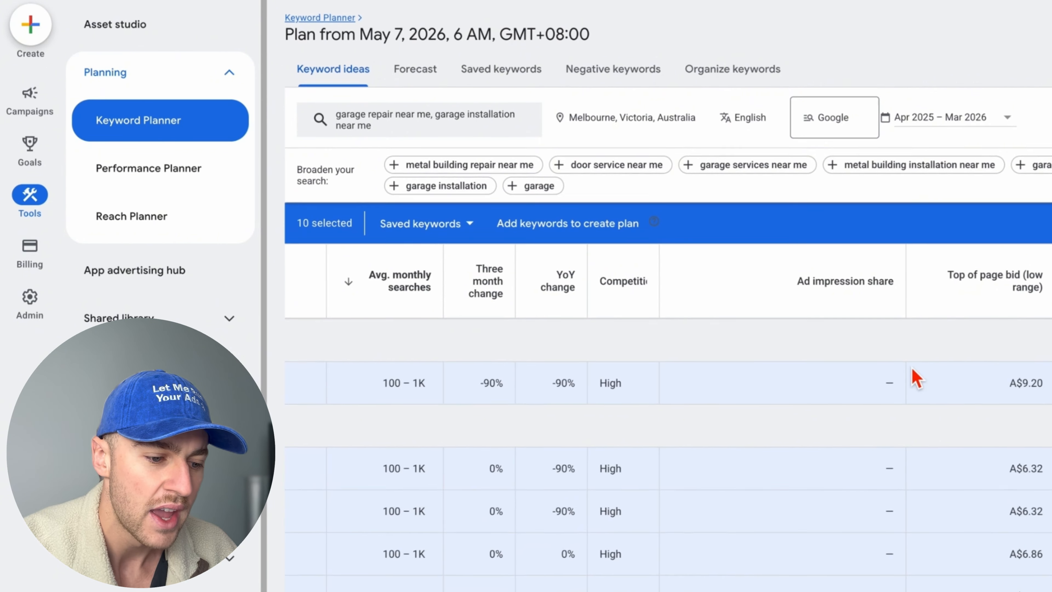
Step: Leave Keyword Planner for the campaigns overview and start creating a new campaign
{"action": "scroll", "coordinate": [918, 378], "scroll_direction": "left", "scroll_amount": 5}
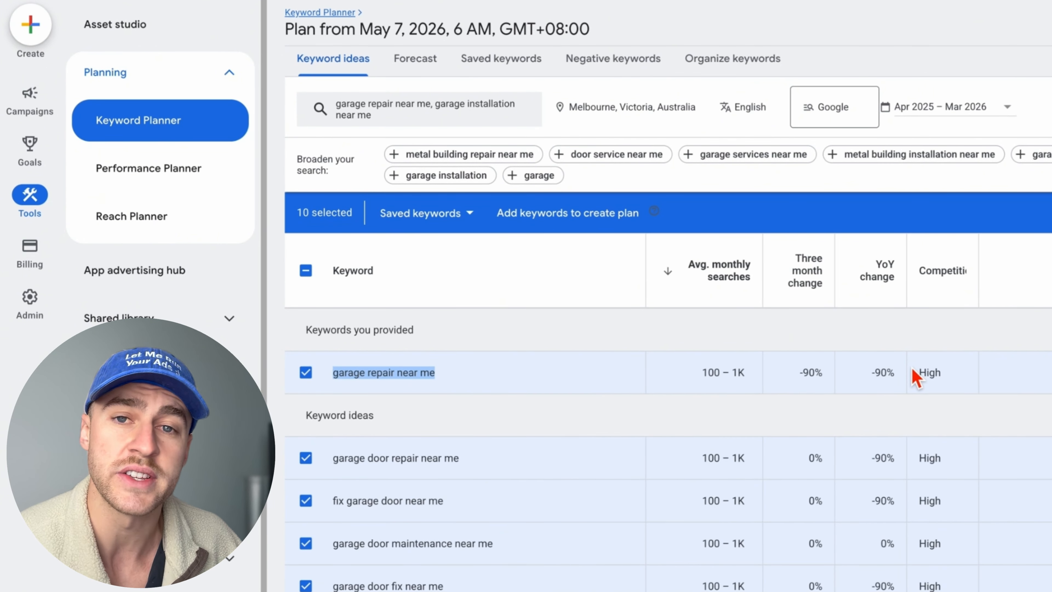
{"action": "mouse_move", "coordinate": [35, 101]}
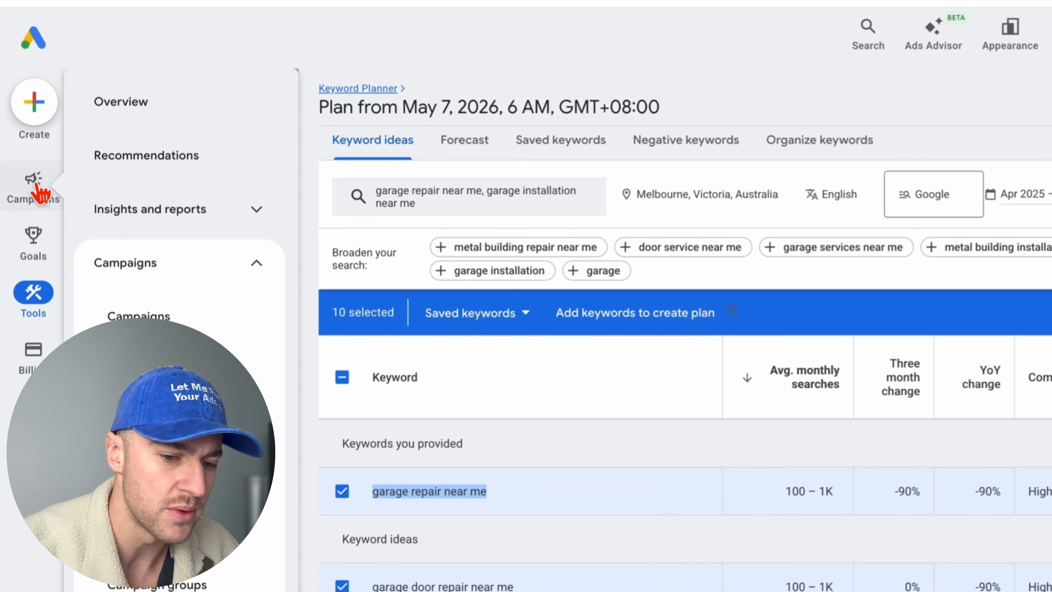
{"action": "left_click", "coordinate": [40, 192]}
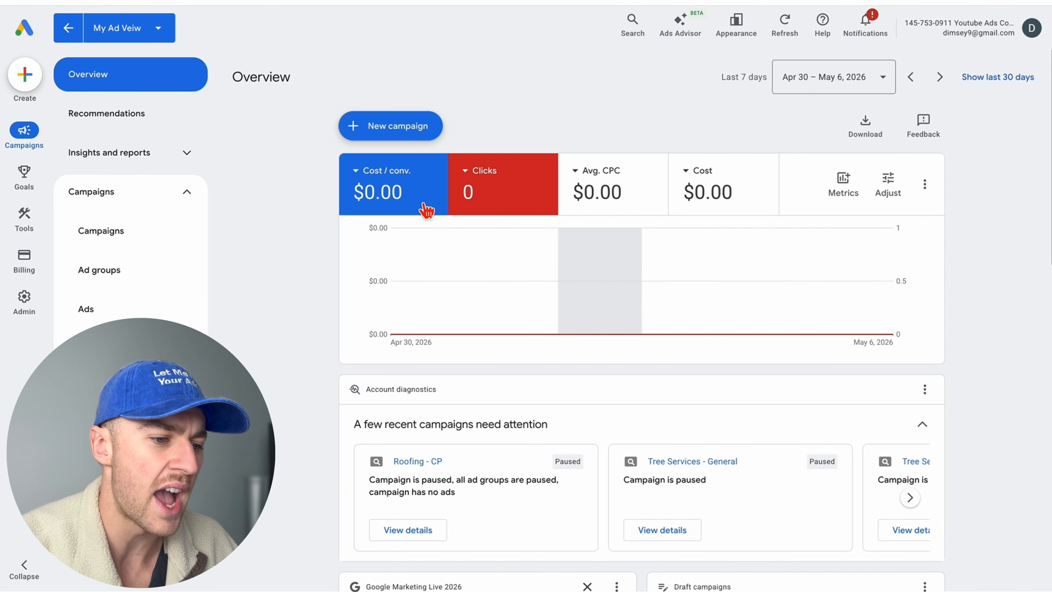
{"action": "mouse_move", "coordinate": [426, 210]}
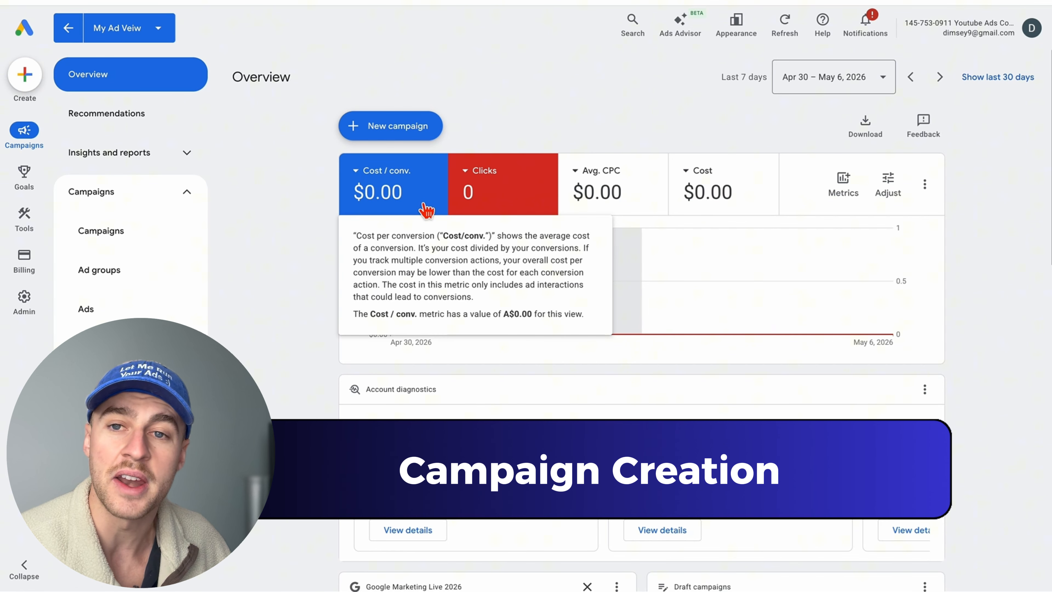
{"action": "left_click", "coordinate": [406, 129]}
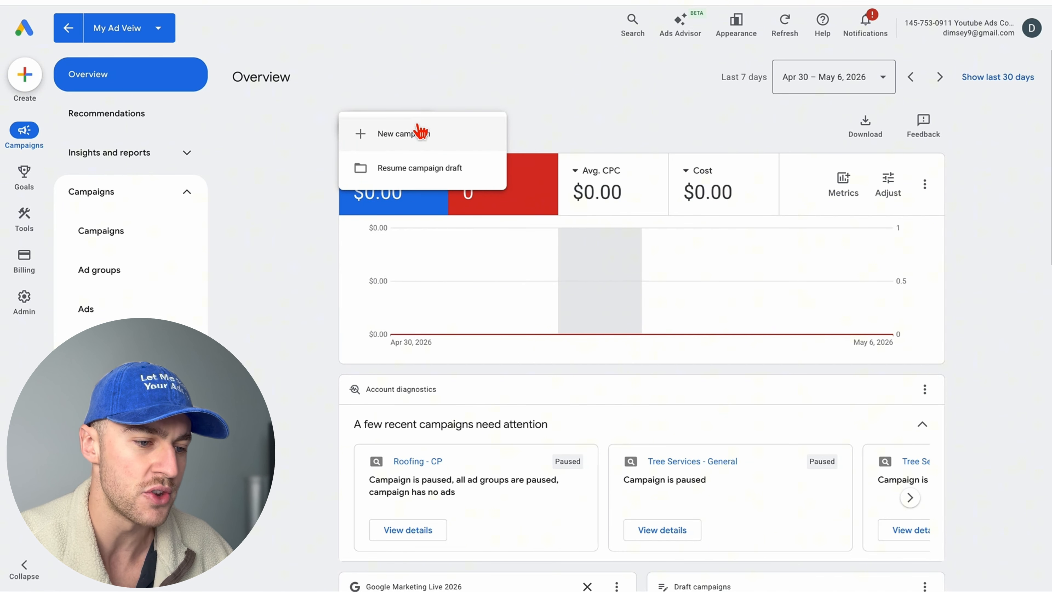
{"action": "left_click", "coordinate": [408, 139]}
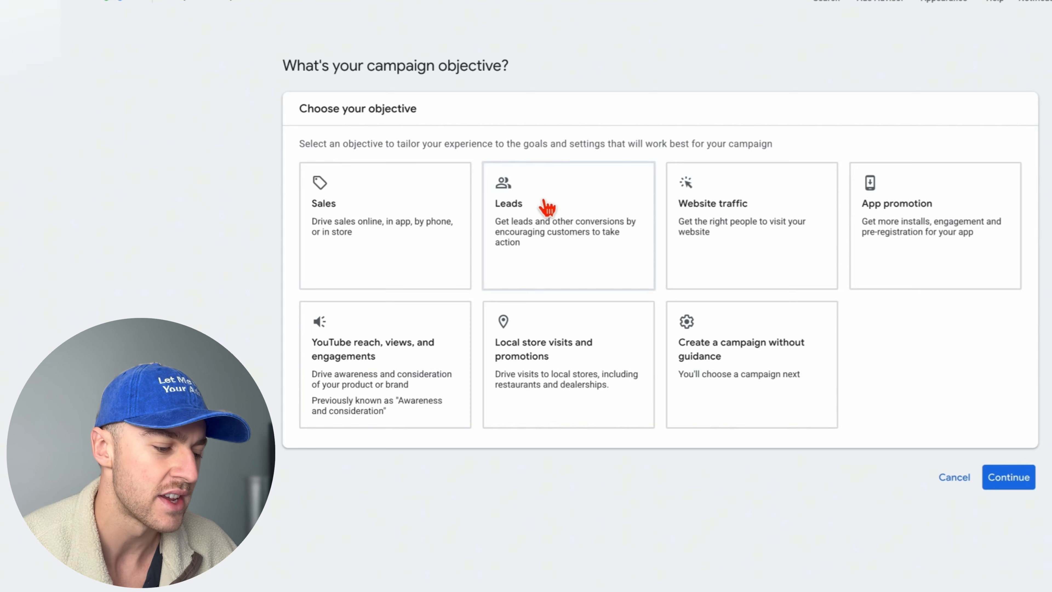
Step: Choose Leads as the campaign objective and continue with the account-default conversion goals
{"action": "left_click", "coordinate": [546, 206]}
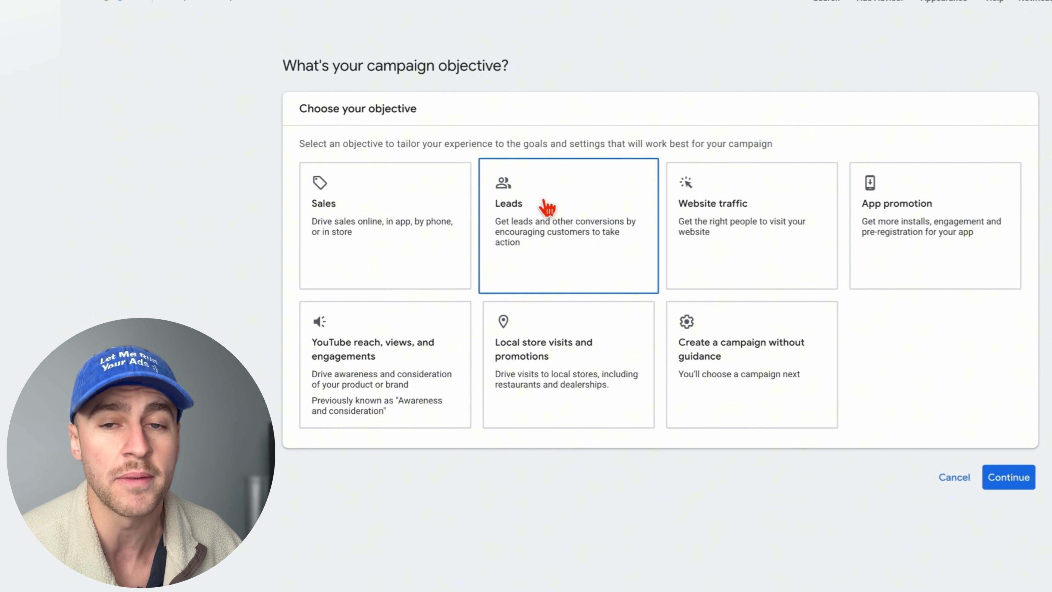
{"action": "left_click", "coordinate": [564, 205]}
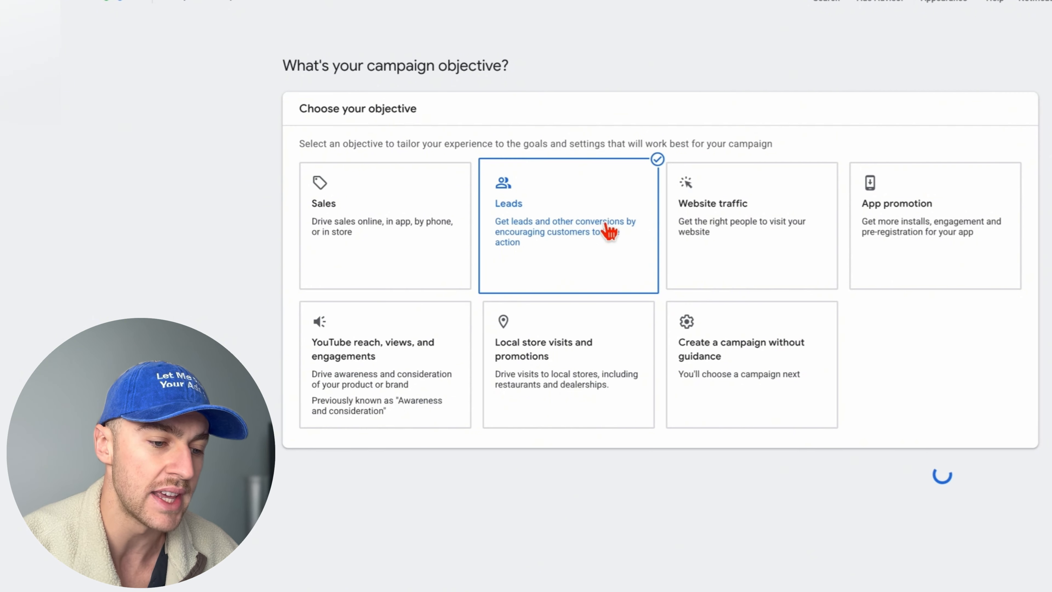
{"action": "scroll", "coordinate": [539, 232], "scroll_direction": "down", "scroll_amount": 4}
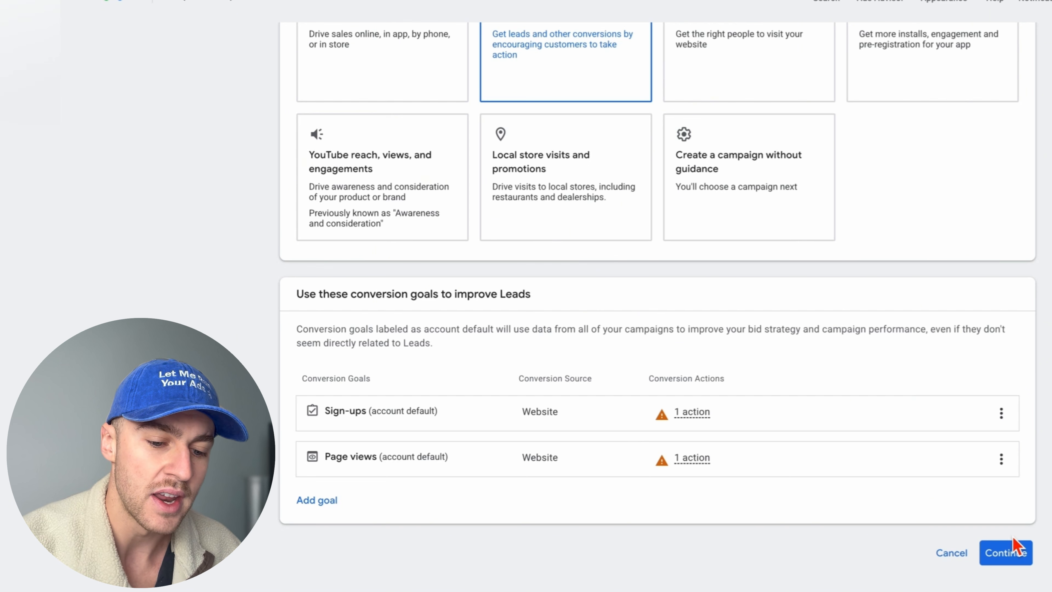
{"action": "left_click", "coordinate": [1011, 553]}
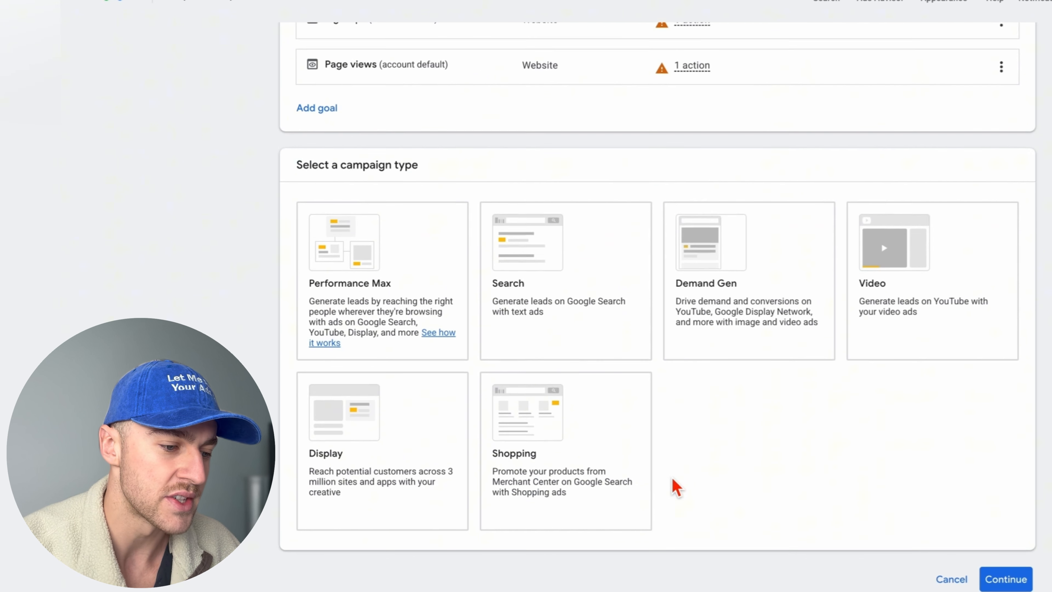
Step: Select Search as the campaign type and look over the Google sponsored results for "garage repair near me" as an example
{"action": "left_click", "coordinate": [600, 310]}
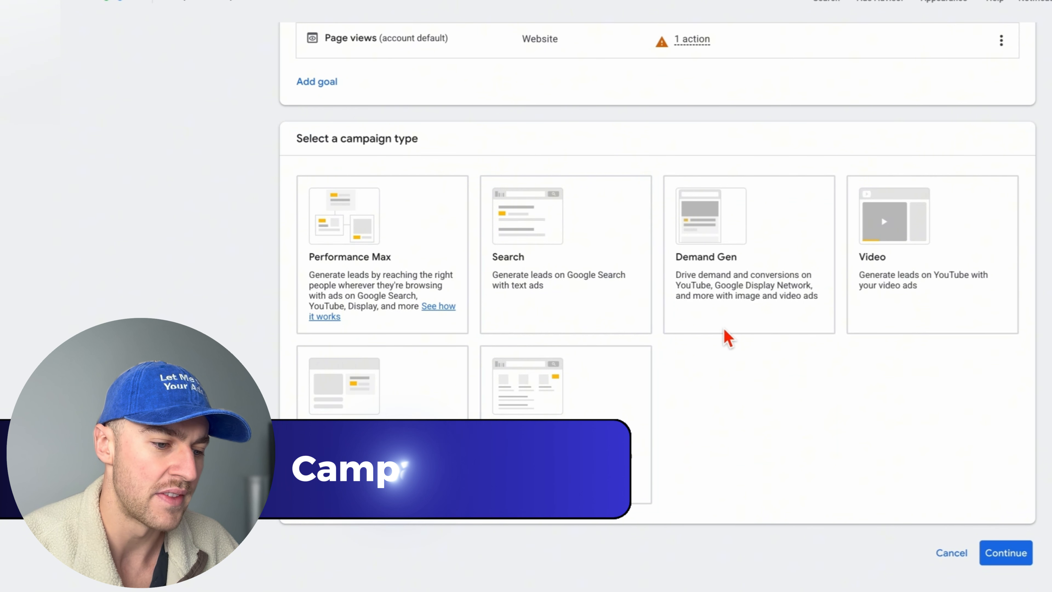
{"action": "left_click", "coordinate": [599, 238]}
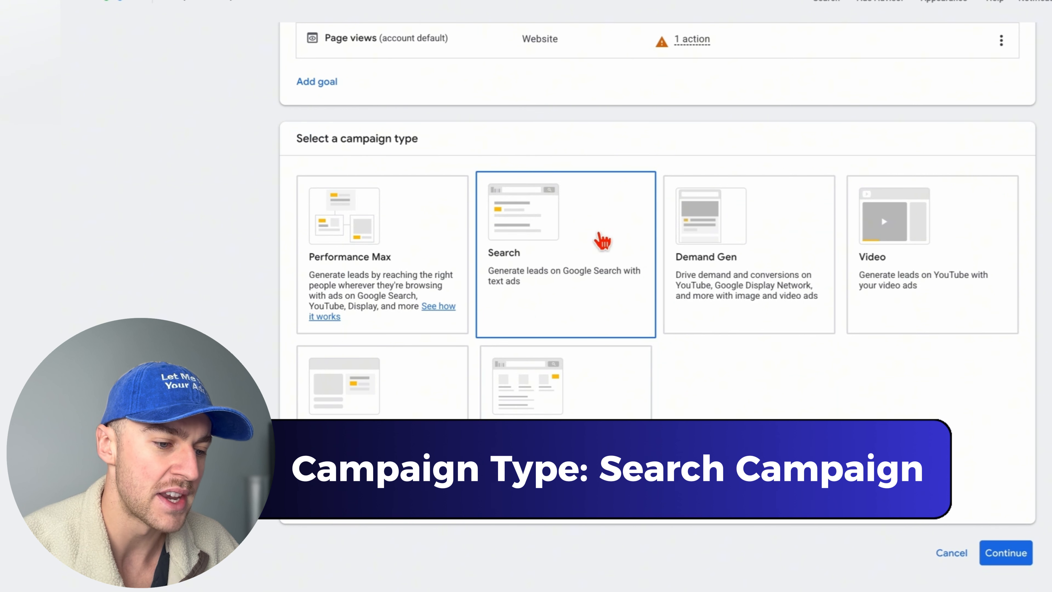
{"action": "left_click", "coordinate": [599, 255]}
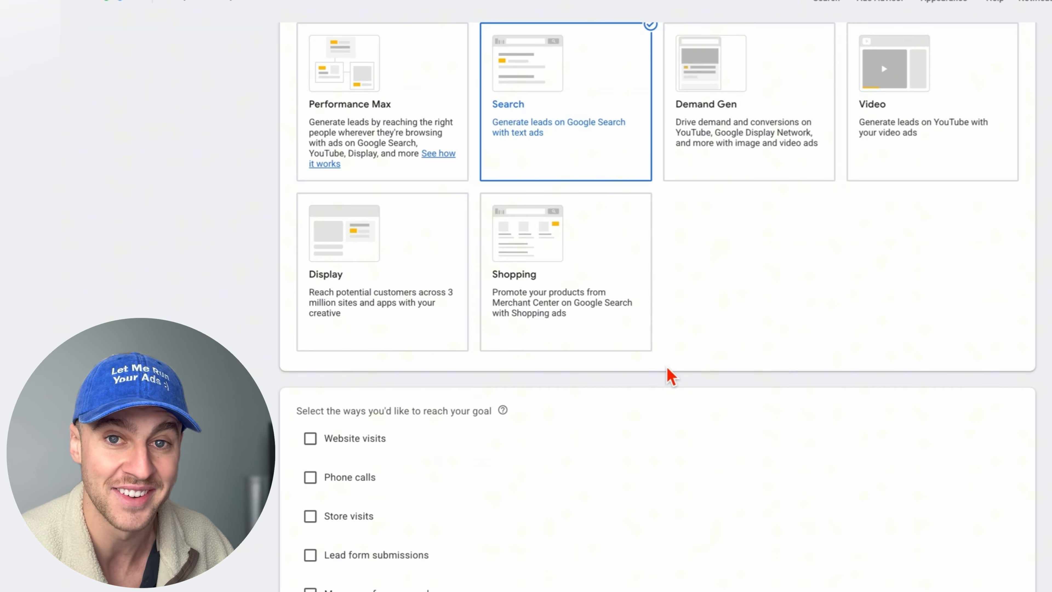
{"action": "scroll", "coordinate": [684, 320], "scroll_direction": "down", "scroll_amount": 2}
{"action": "scroll", "coordinate": [618, 221], "scroll_direction": "up", "scroll_amount": 5}
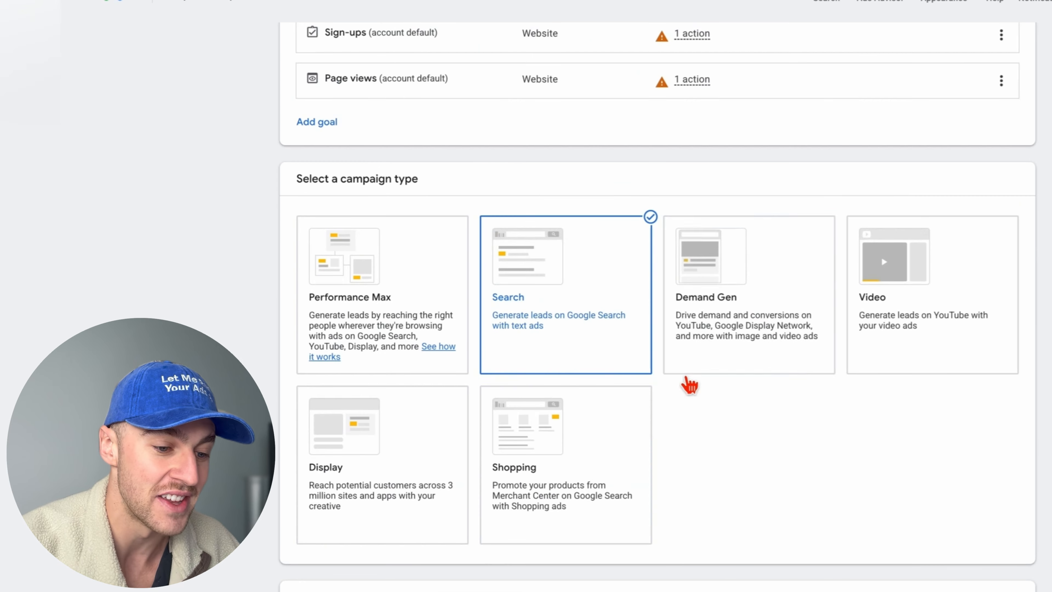
{"action": "scroll", "coordinate": [535, 146], "scroll_direction": "down", "scroll_amount": 3}
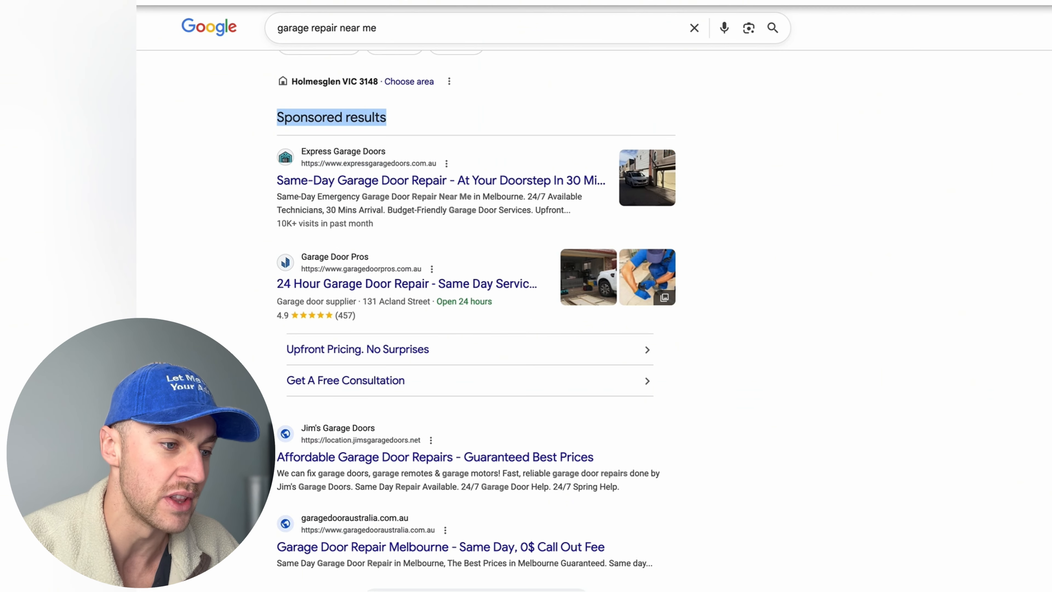
{"action": "scroll", "coordinate": [367, 320], "scroll_direction": "down", "scroll_amount": 1}
{"action": "scroll", "coordinate": [369, 320], "scroll_direction": "up", "scroll_amount": 3}
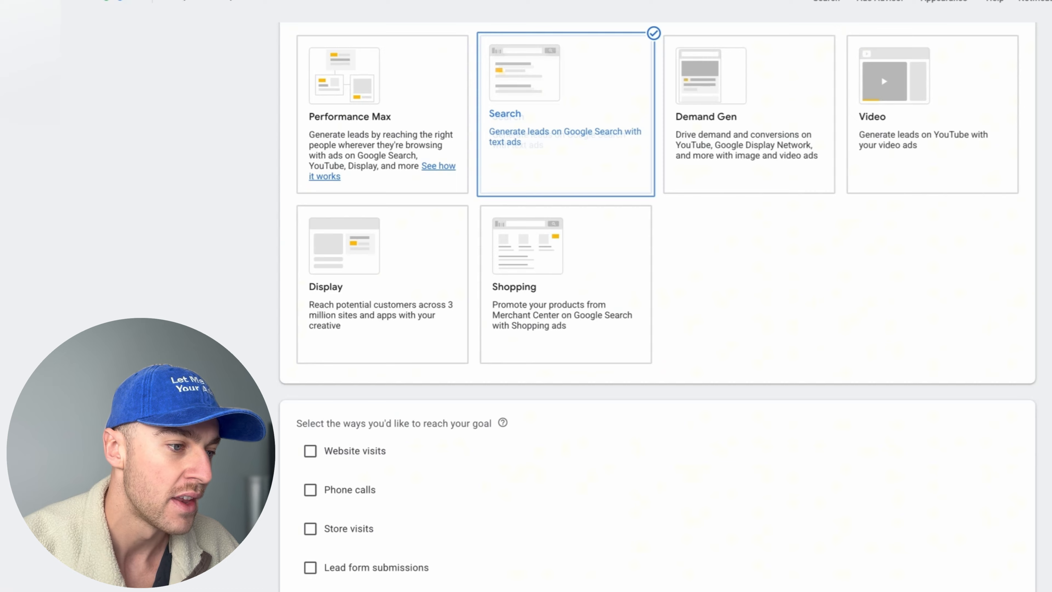
{"action": "scroll", "coordinate": [552, 400], "scroll_direction": "down", "scroll_amount": 3}
{"action": "left_click", "coordinate": [311, 337]}
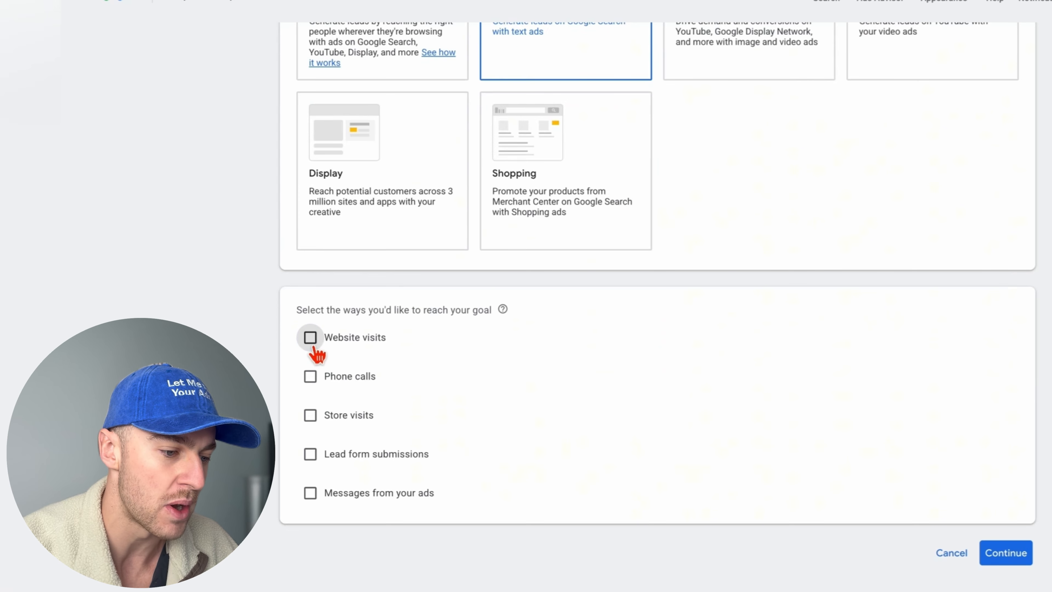
{"action": "left_click", "coordinate": [472, 396]}
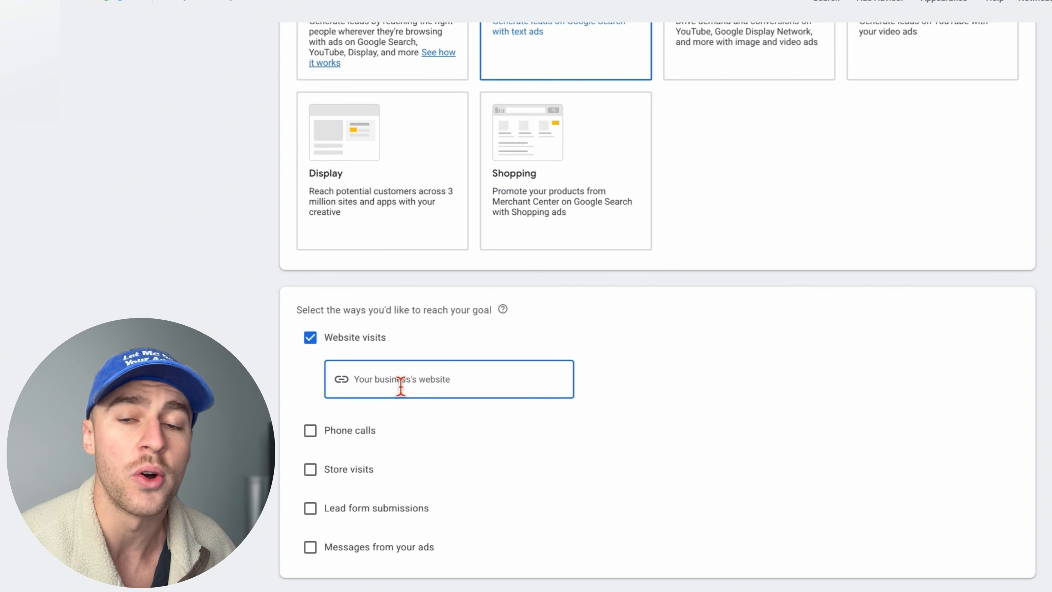
{"action": "type", "text": "https://expressgaragedoors.com.au/melbourne/gmb-melbourne"}
{"action": "scroll", "coordinate": [455, 373], "scroll_direction": "down", "scroll_amount": 1}
{"action": "left_click_drag", "start_coordinate": [569, 336], "coordinate": [356, 322]}
{"action": "left_click", "coordinate": [1008, 553]}
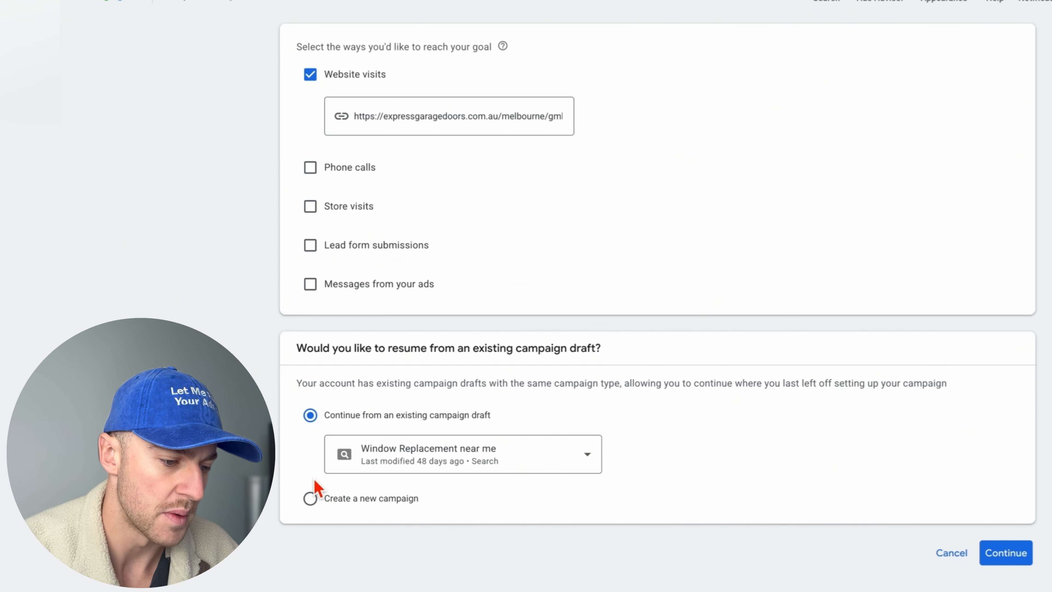
Step: Create a new campaign instead of resuming the draft, name it "Garage Door Repair", and continue to the bidding settings
{"action": "left_click", "coordinate": [309, 498]}
{"action": "left_click", "coordinate": [411, 489]}
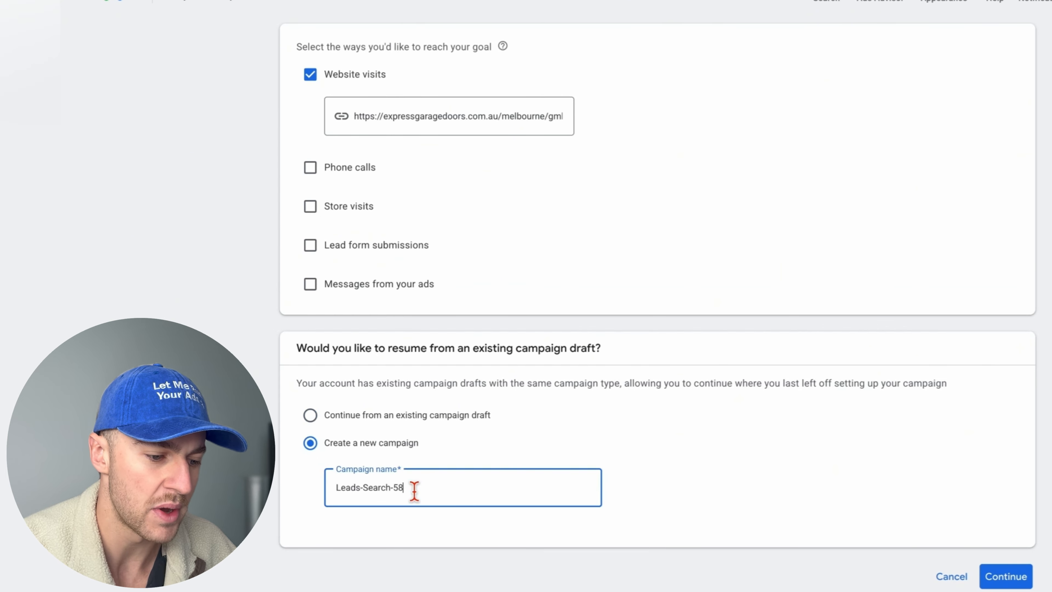
{"action": "key", "text": "BackSpace"}
{"action": "key", "text": "BackSpace"}
{"action": "key", "text": "BackSpace"}
{"action": "key", "text": "BackSpace"}
{"action": "key", "text": "BackSpace"}
{"action": "key", "text": "BackSpace"}
{"action": "key", "text": "BackSpace"}
{"action": "key", "text": "BackSpace"}
{"action": "key", "text": "BackSpace"}
{"action": "key", "text": "BackSpace"}
{"action": "key", "text": "BackSpace"}
{"action": "key", "text": "BackSpace"}
{"action": "key", "text": "BackSpace"}
{"action": "key", "text": "BackSpace"}
{"action": "key", "text": "BackSpace"}
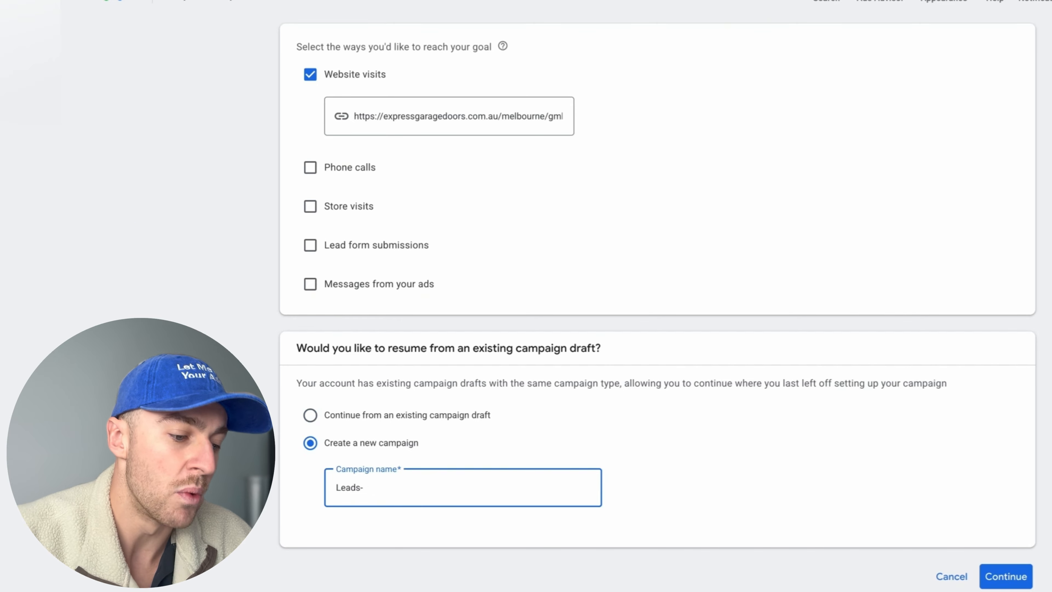
{"action": "type", "text": "Gara"}
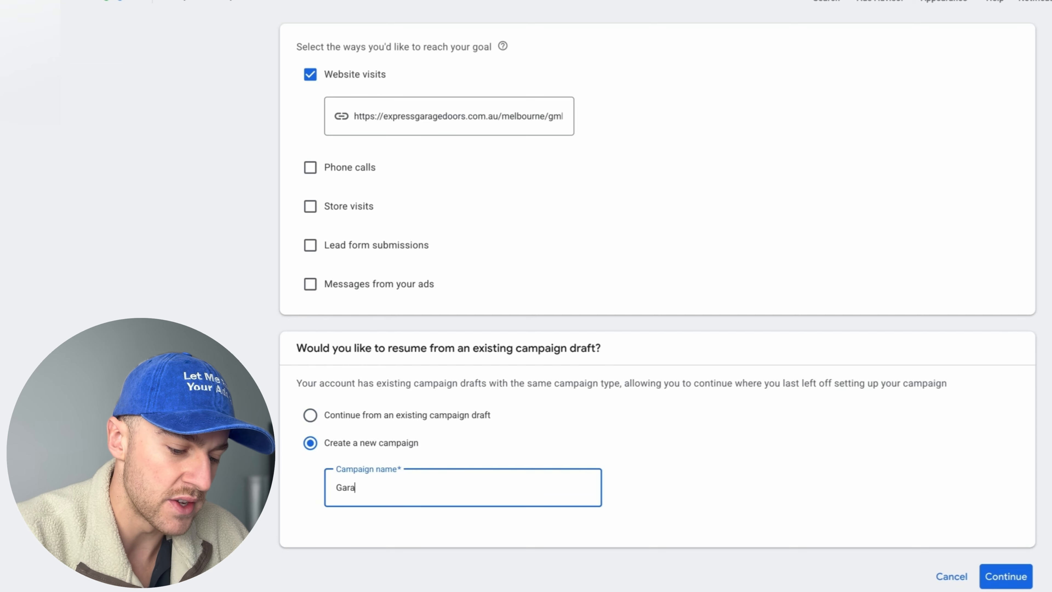
{"action": "type", "text": "ge Door Repair"}
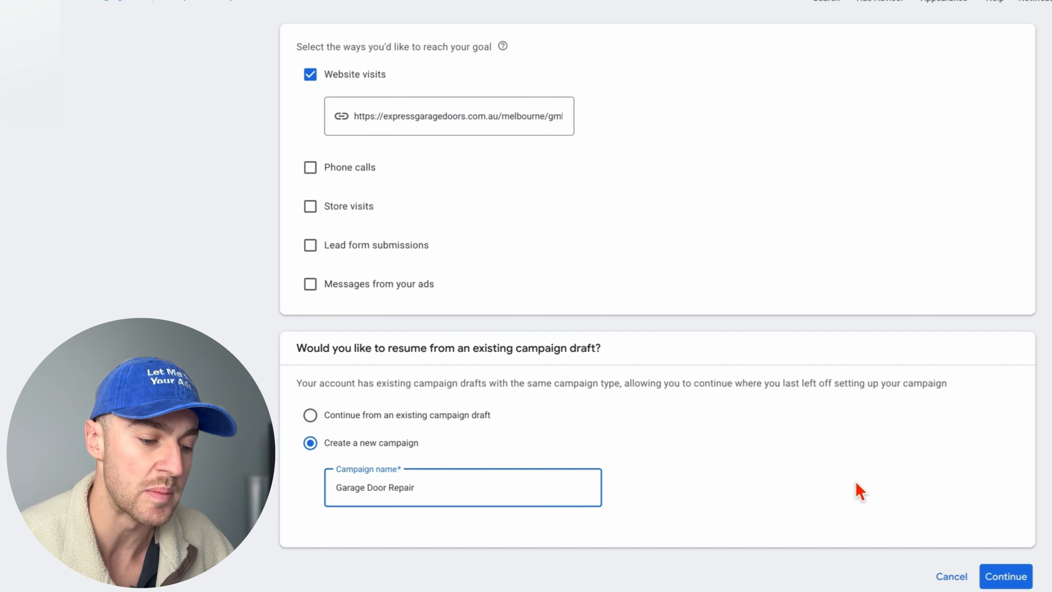
{"action": "left_click", "coordinate": [1011, 572]}
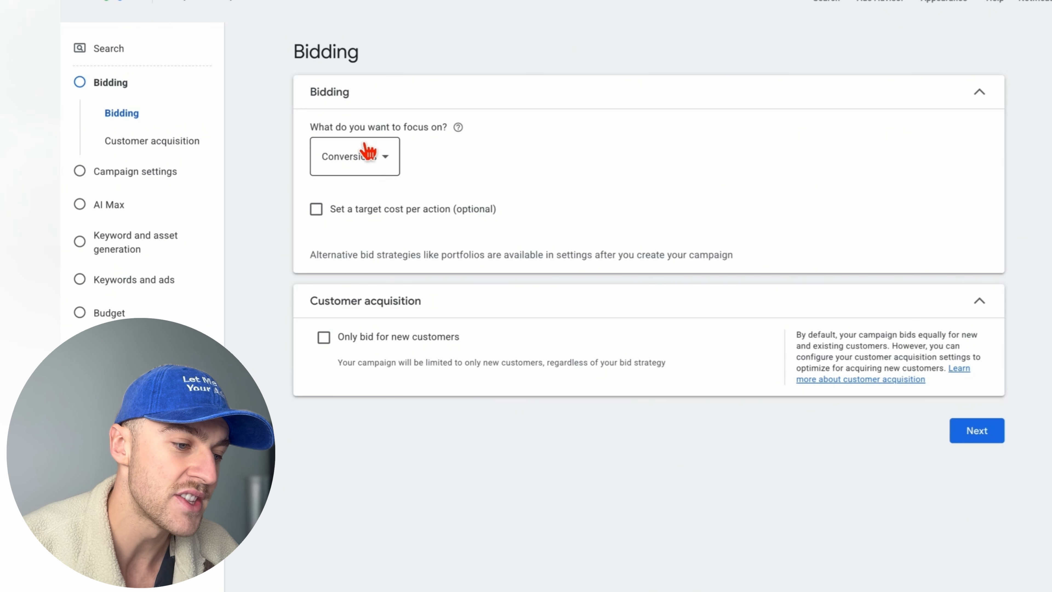
Step: Set bidding to focus on Clicks with a maximum CPC bid limit of A$20, and continue to the campaign settings
{"action": "left_click", "coordinate": [388, 166]}
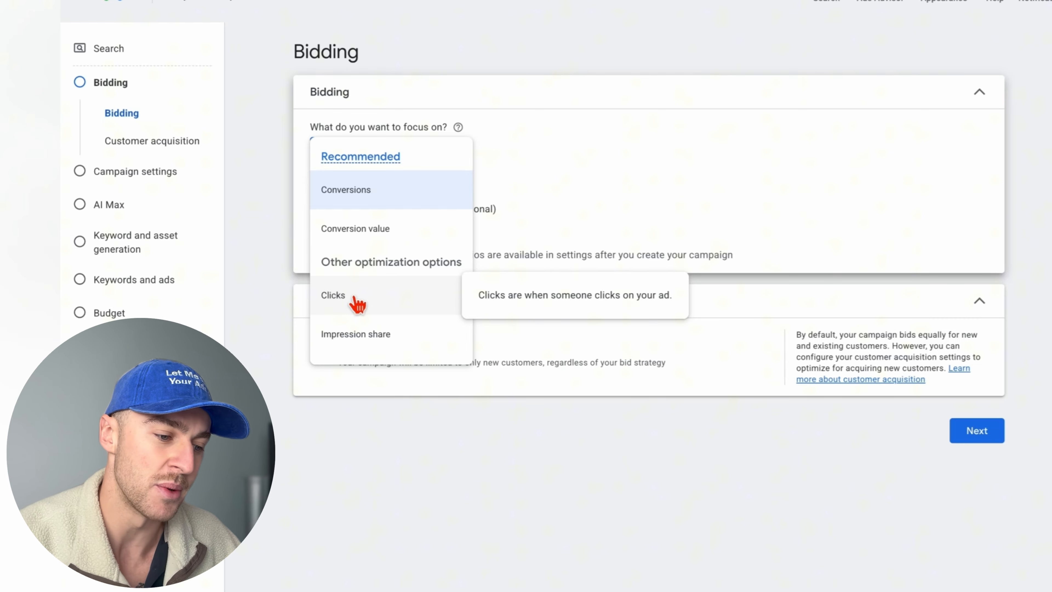
{"action": "left_click", "coordinate": [357, 304]}
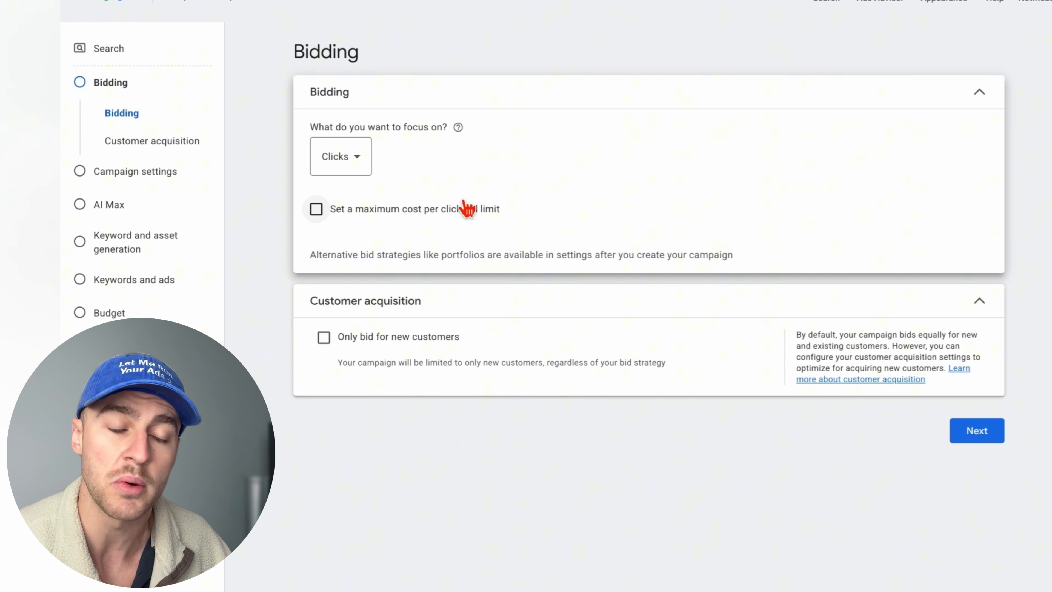
{"action": "left_click", "coordinate": [438, 212]}
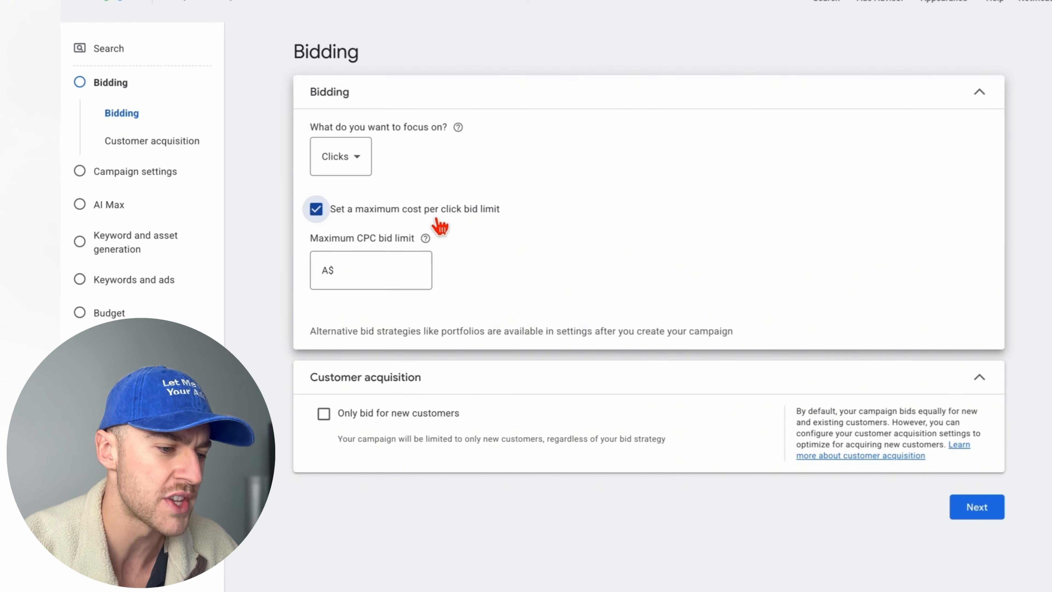
{"action": "left_click", "coordinate": [406, 279]}
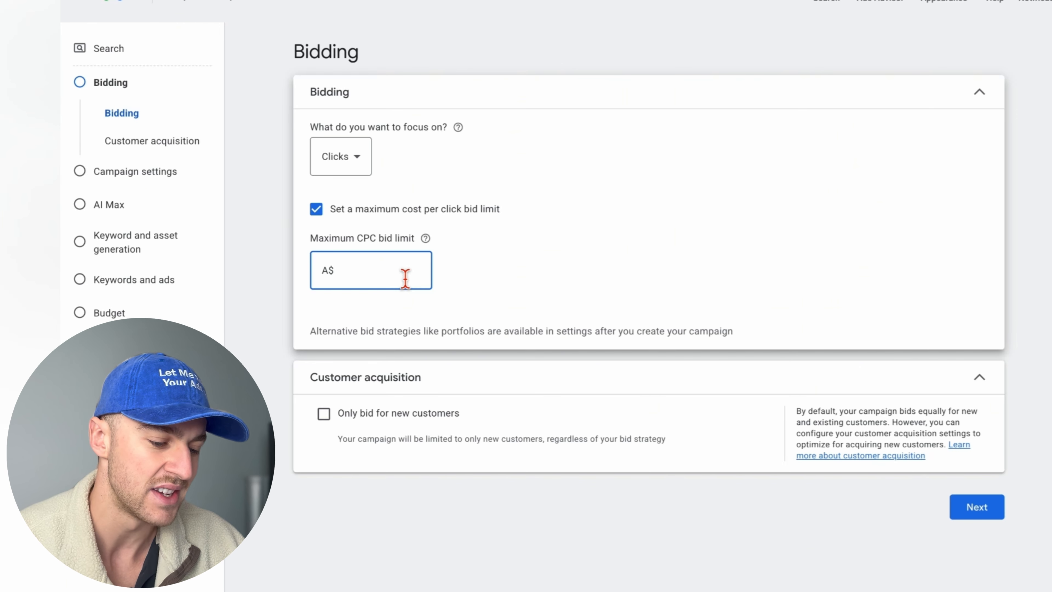
{"action": "type", "text": "20"}
{"action": "left_click", "coordinate": [568, 222]}
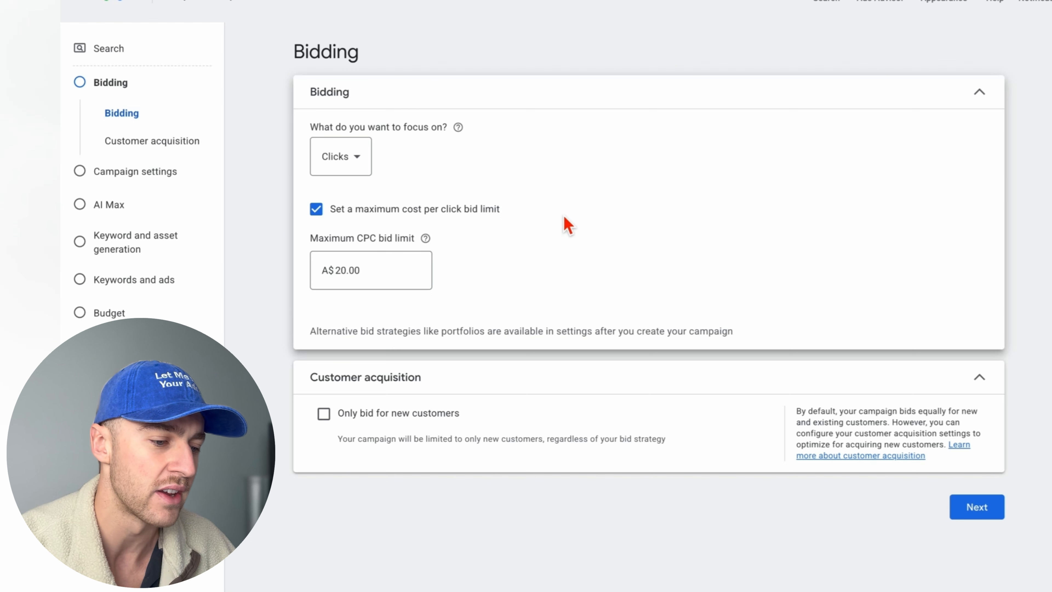
{"action": "left_click", "coordinate": [977, 506]}
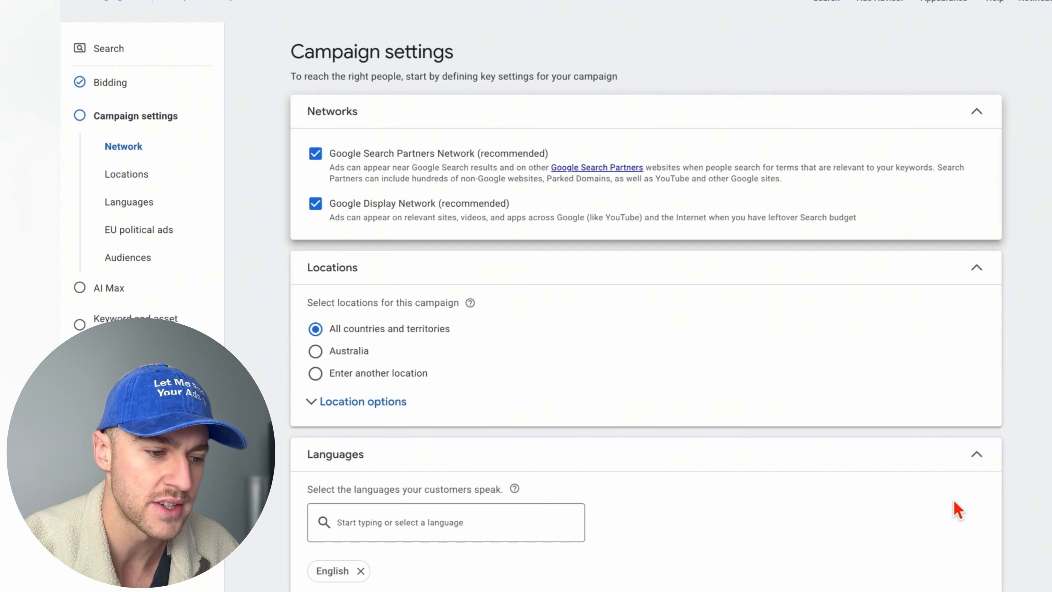
Step: Exclude the Google Search Partners Network and the Google Display Network from the campaign's networks
{"action": "left_click", "coordinate": [347, 158]}
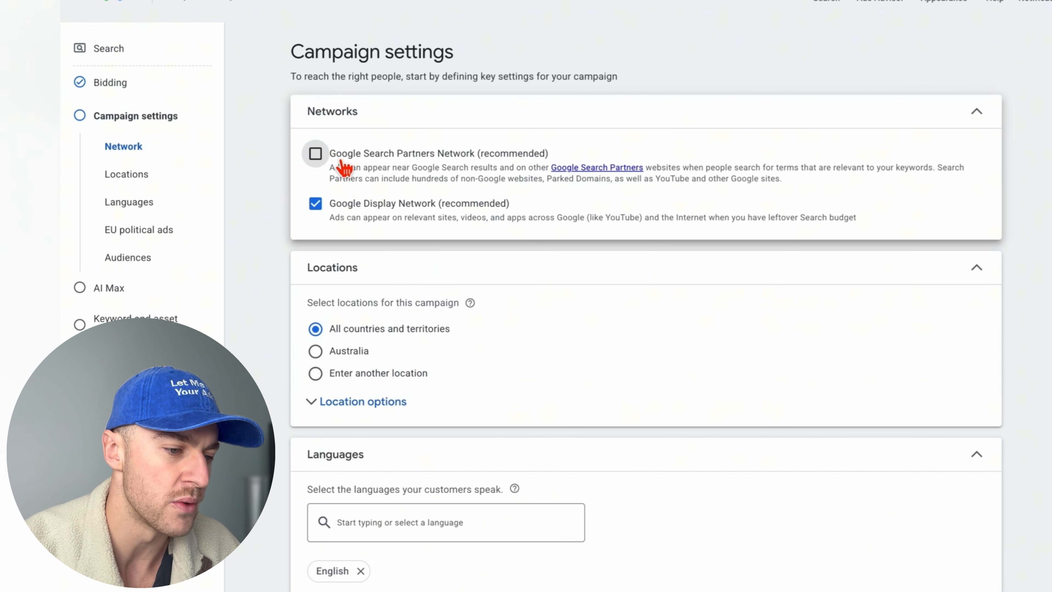
{"action": "left_click", "coordinate": [349, 210]}
{"action": "scroll", "coordinate": [520, 360], "scroll_direction": "down", "scroll_amount": 2}
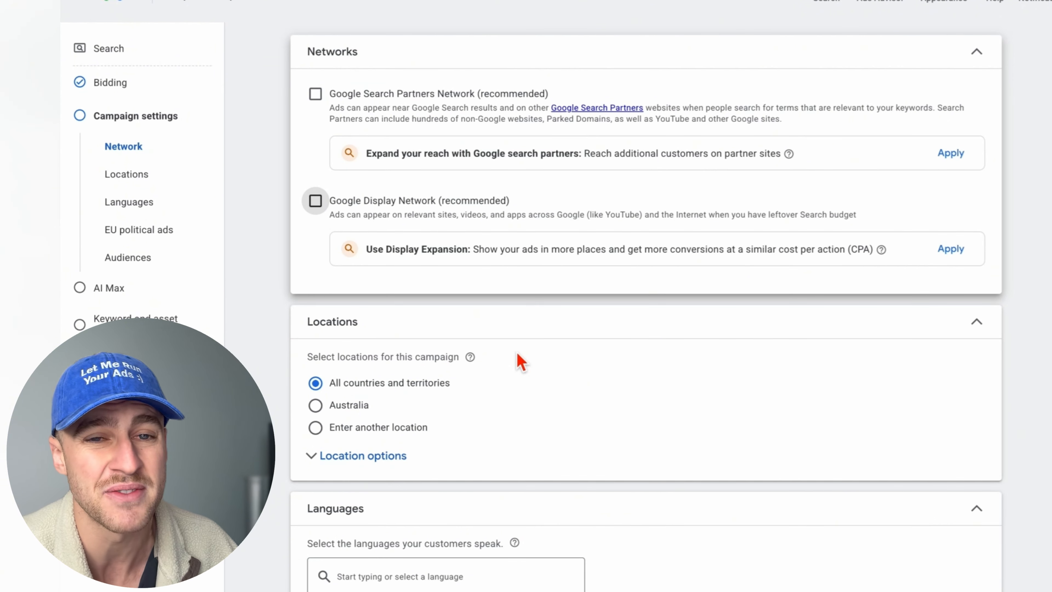
Step: Choose to enter another location for this campaign and open the advanced location search
{"action": "scroll", "coordinate": [520, 362], "scroll_direction": "down", "scroll_amount": 4}
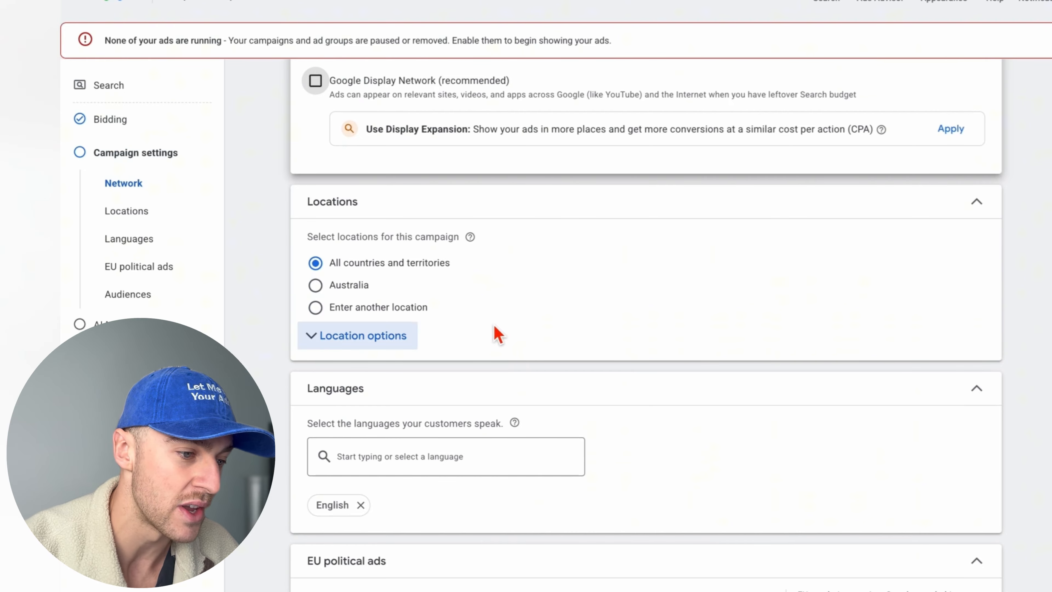
{"action": "scroll", "coordinate": [560, 344], "scroll_direction": "down", "scroll_amount": 1}
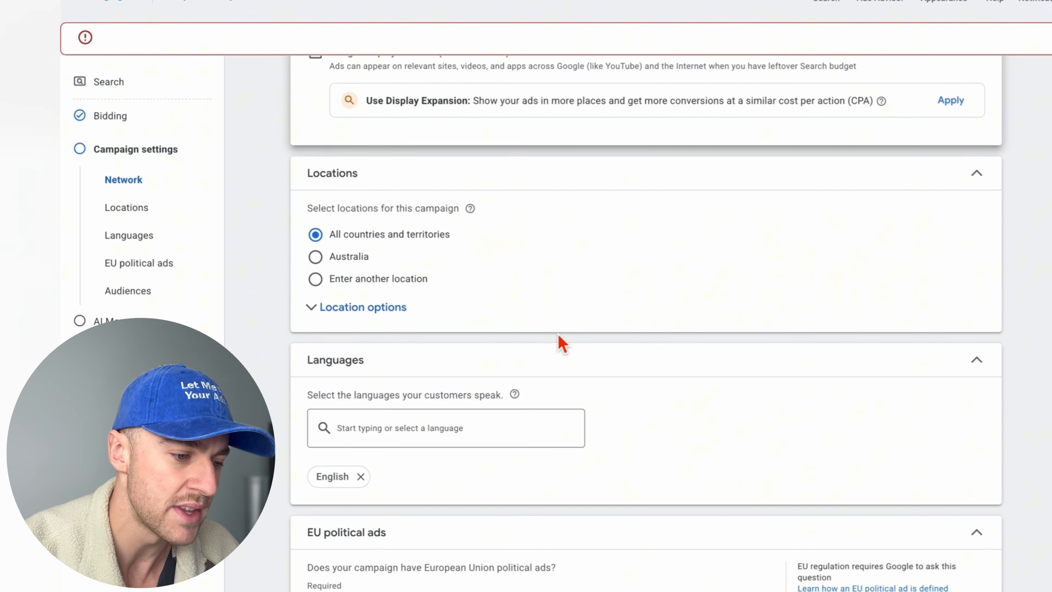
{"action": "left_click", "coordinate": [332, 288]}
{"action": "double_click", "coordinate": [332, 261]}
{"action": "left_click", "coordinate": [356, 246]}
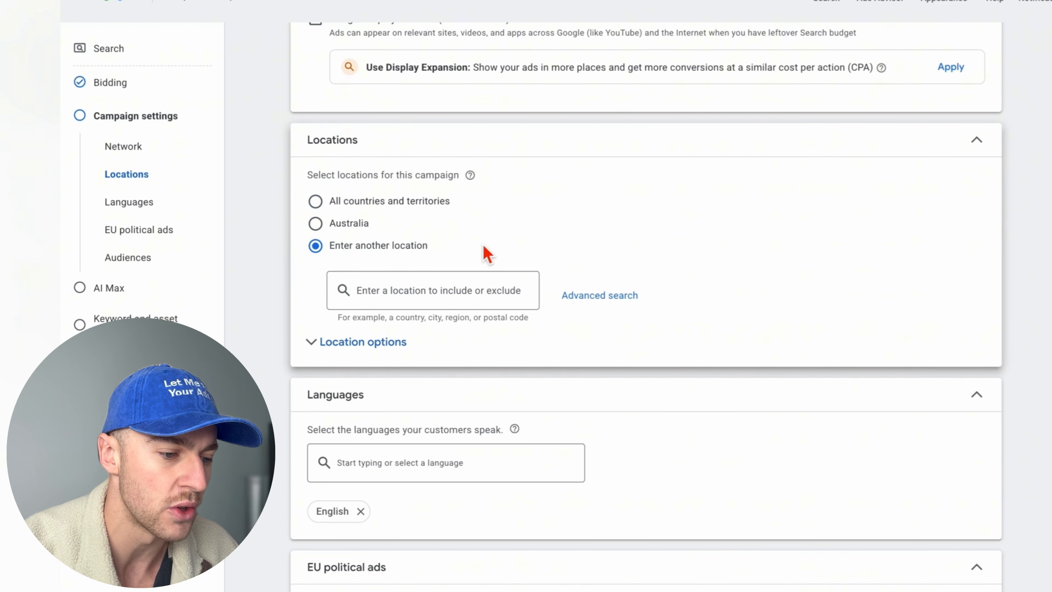
{"action": "left_click", "coordinate": [601, 296]}
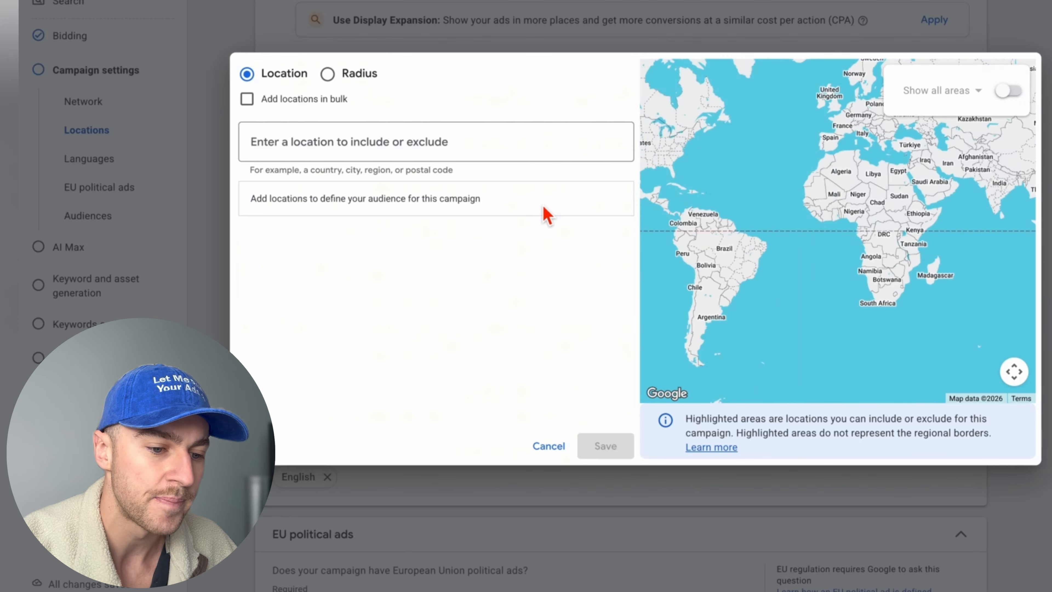
Step: Include the city of Melbourne, Victoria, Australia as a target location, and remove it again
{"action": "left_click", "coordinate": [490, 156]}
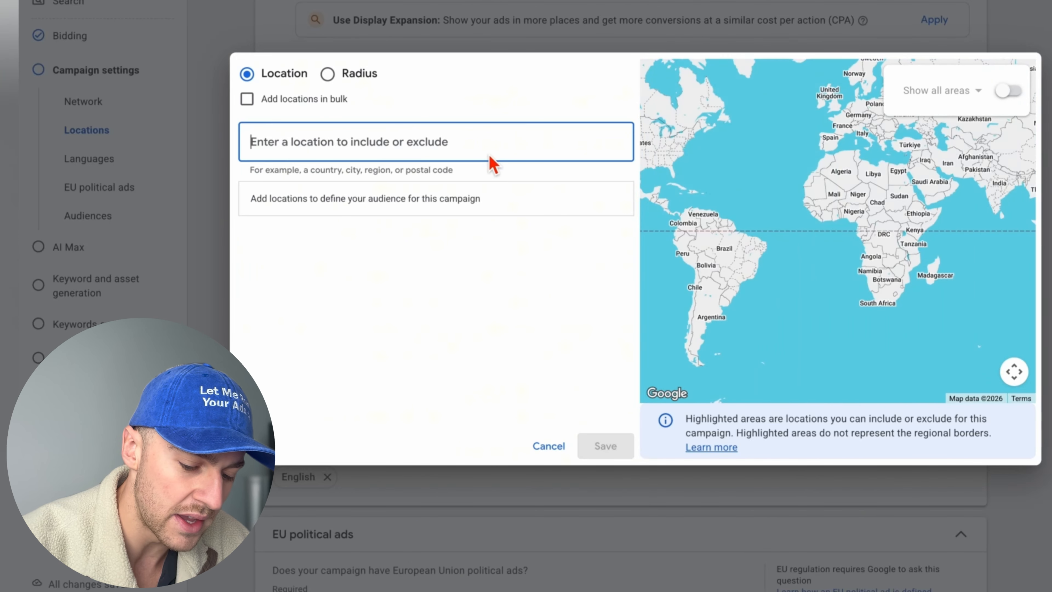
{"action": "type", "text": "mnelbourne"}
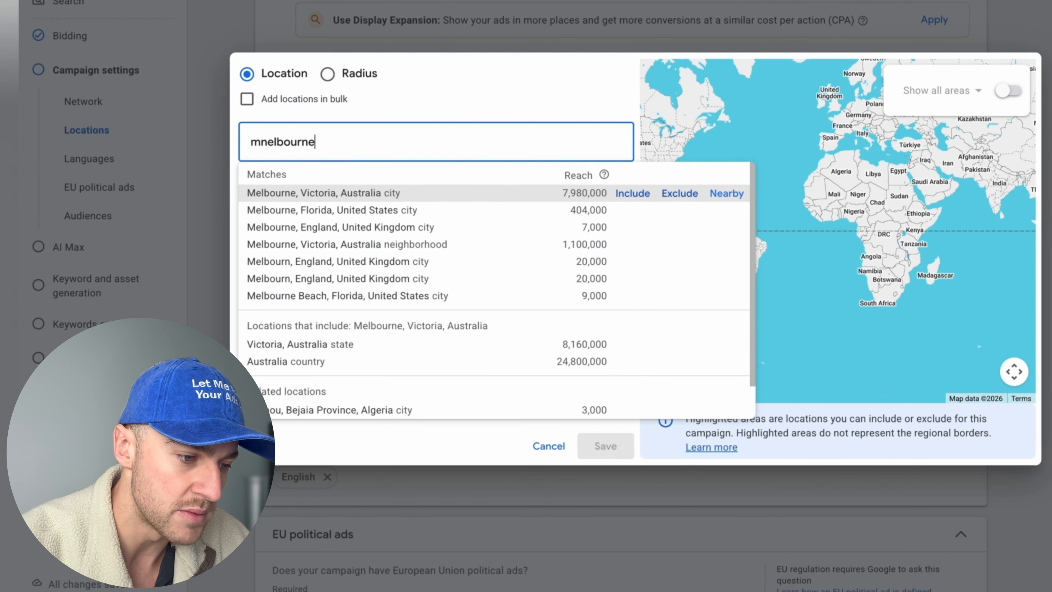
{"action": "left_click", "coordinate": [647, 193]}
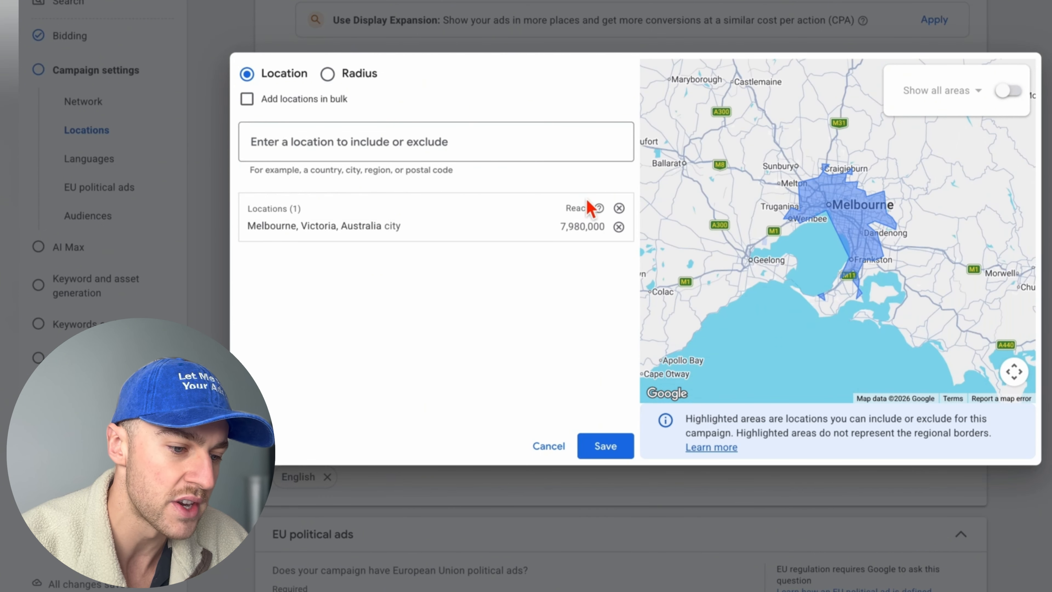
{"action": "left_click", "coordinate": [619, 227]}
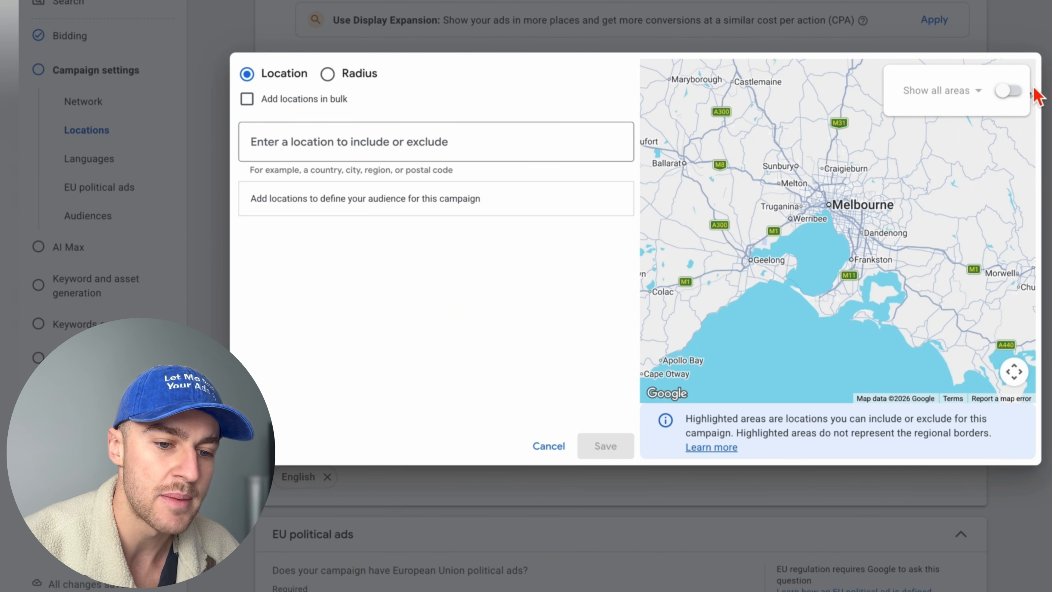
Step: Show all available areas on the map and include the Victorian postal codes 3190, 3189 and 3188 around Moorabbin and Hampton
{"action": "left_click", "coordinate": [1011, 91]}
{"action": "scroll", "coordinate": [888, 218], "scroll_direction": "up", "scroll_amount": 6}
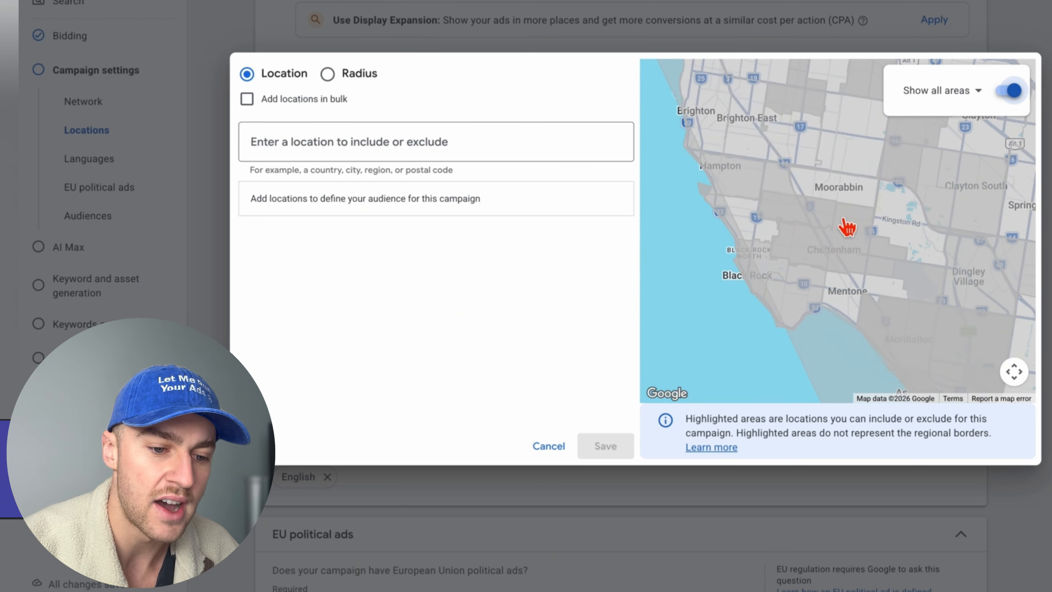
{"action": "left_click", "coordinate": [790, 210]}
{"action": "left_click", "coordinate": [767, 188]}
{"action": "left_click", "coordinate": [801, 195]}
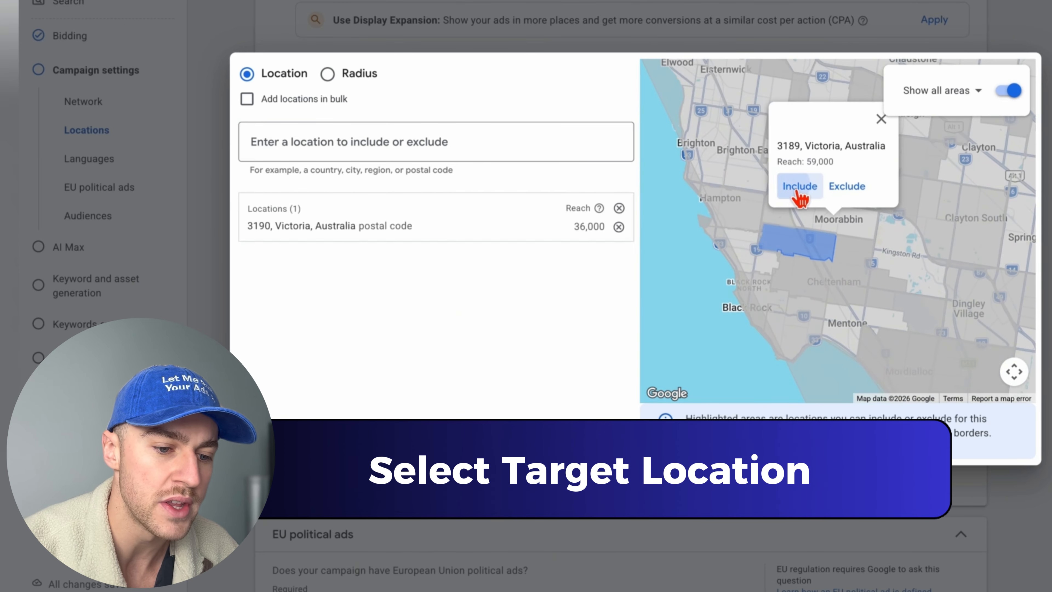
{"action": "left_click", "coordinate": [796, 188]}
{"action": "left_click", "coordinate": [762, 208]}
{"action": "left_click", "coordinate": [731, 202]}
{"action": "left_click", "coordinate": [770, 189]}
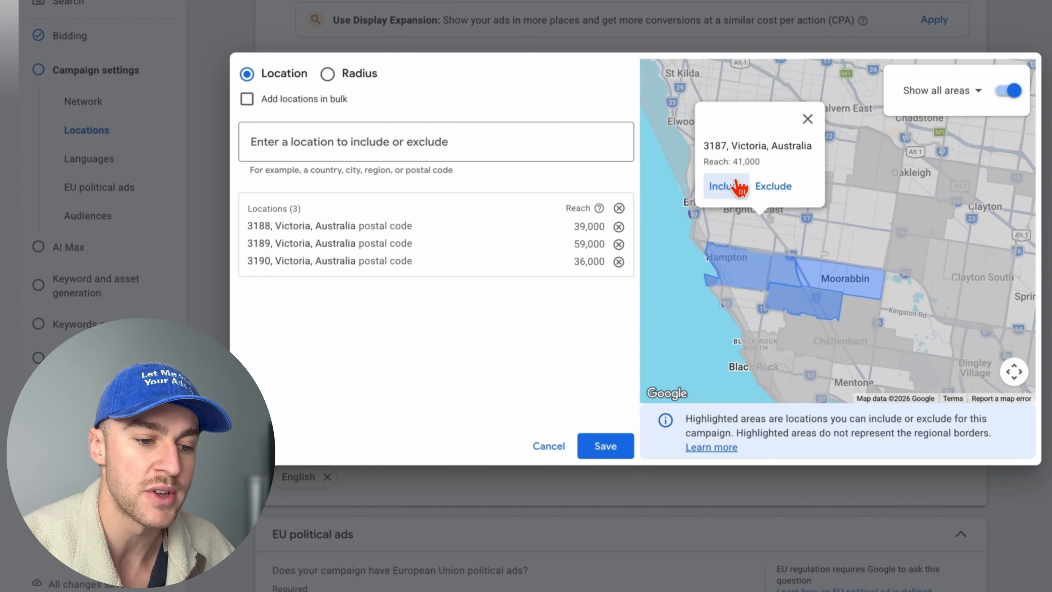
Step: Include postal codes 3187, 3165, 3162 and 3163 from the map, plus the gap between Brighton East and 3165
{"action": "left_click", "coordinate": [733, 187]}
{"action": "left_click", "coordinate": [856, 235]}
{"action": "left_click", "coordinate": [821, 187]}
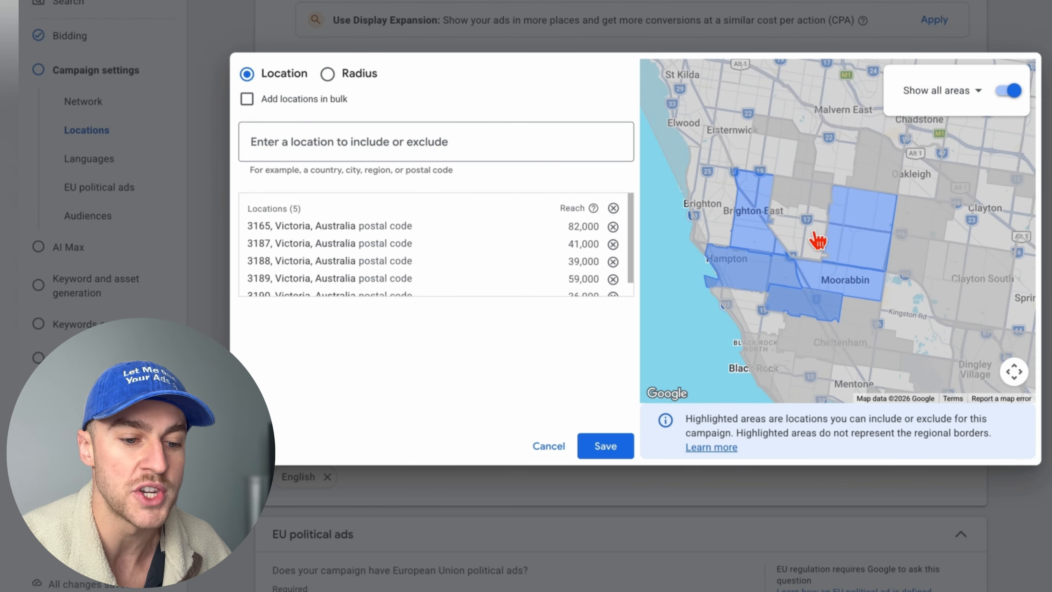
{"action": "left_click", "coordinate": [794, 213]}
{"action": "left_click", "coordinate": [778, 191]}
{"action": "left_click", "coordinate": [794, 169]}
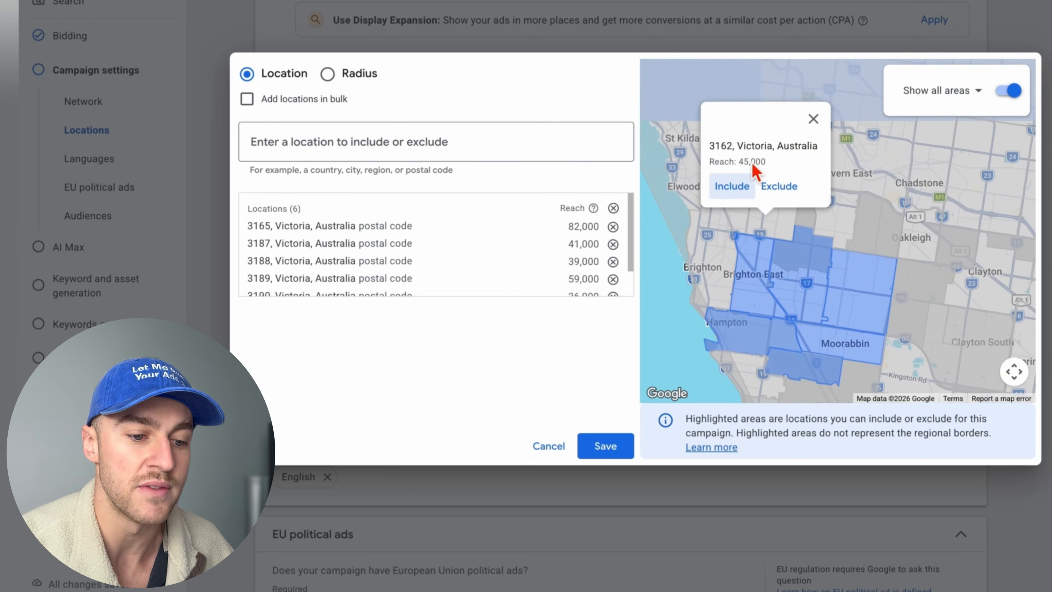
{"action": "left_click", "coordinate": [731, 186]}
{"action": "left_click", "coordinate": [810, 215]}
{"action": "left_click", "coordinate": [769, 188]}
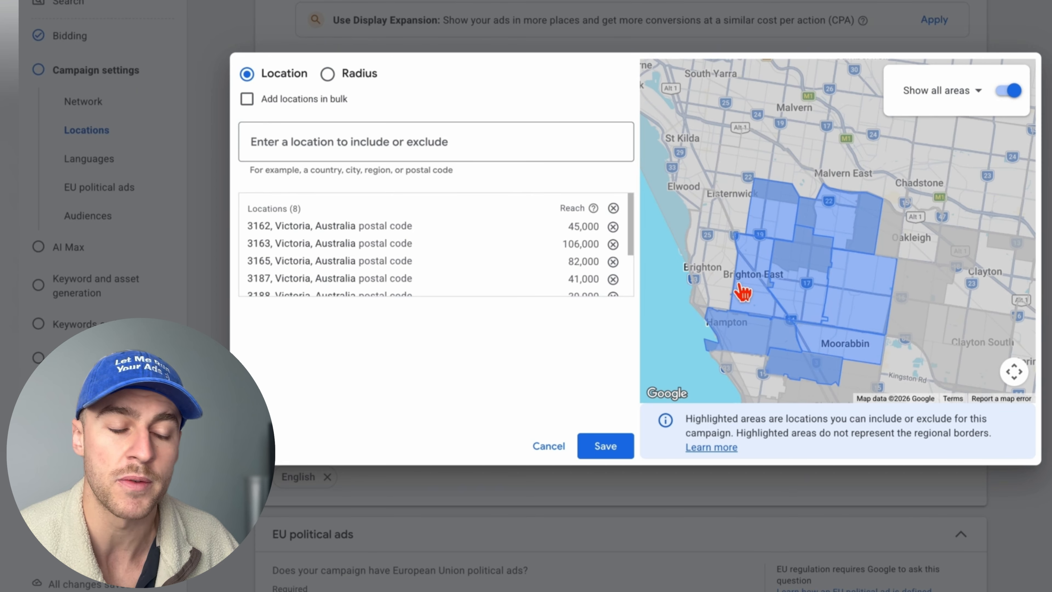
Step: Include postal code 3186 around Brighton and the City of Glen Eira, leaving the whole of Melbourne out
{"action": "left_click", "coordinate": [731, 273]}
{"action": "left_click", "coordinate": [723, 228]}
{"action": "left_click", "coordinate": [784, 199]}
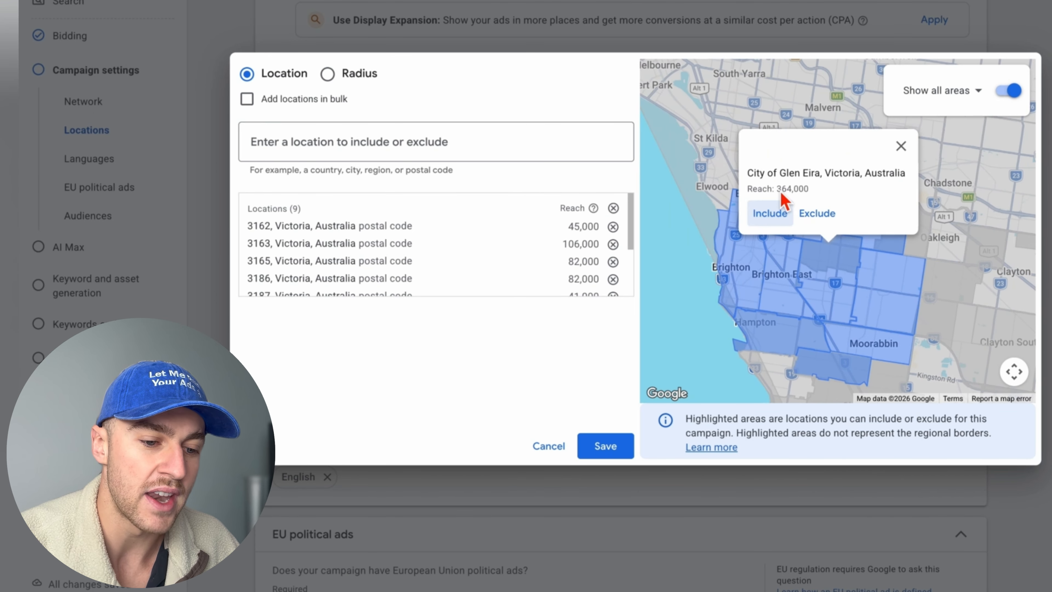
{"action": "left_click", "coordinate": [776, 226]}
{"action": "left_click", "coordinate": [746, 182]}
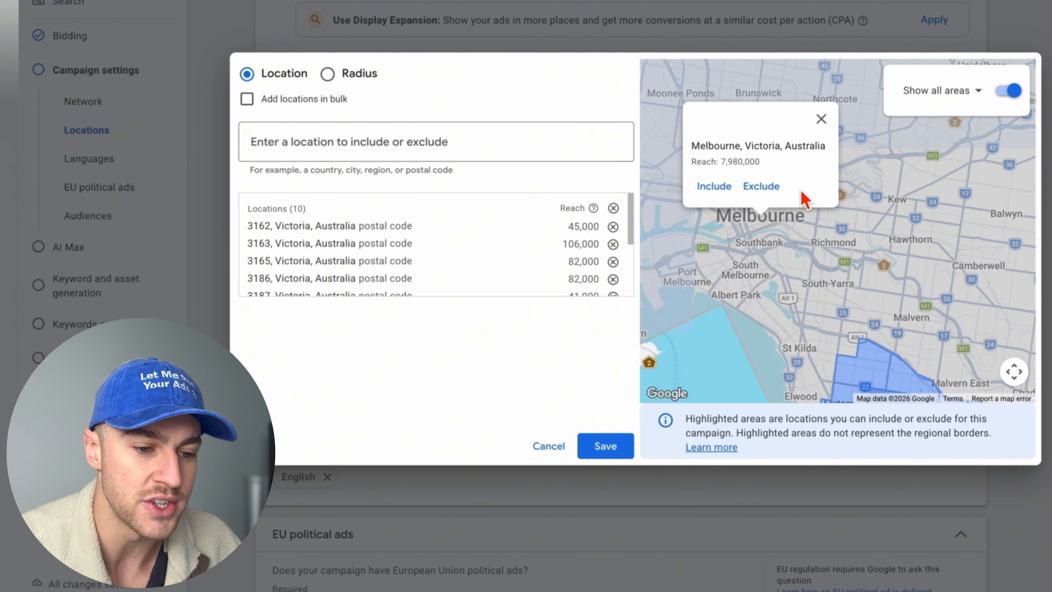
{"action": "left_click", "coordinate": [821, 119]}
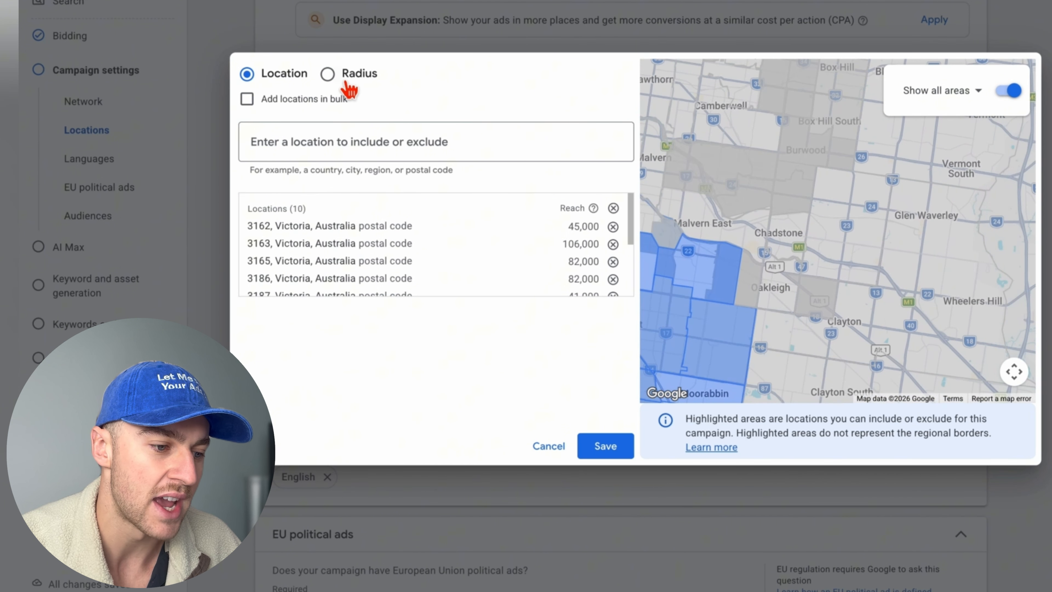
Step: Include a 20 mi radius around a pin near Malvern East, remove it, and return to location-based targeting
{"action": "left_click", "coordinate": [330, 75]}
{"action": "left_click", "coordinate": [681, 78]}
{"action": "left_click", "coordinate": [754, 174]}
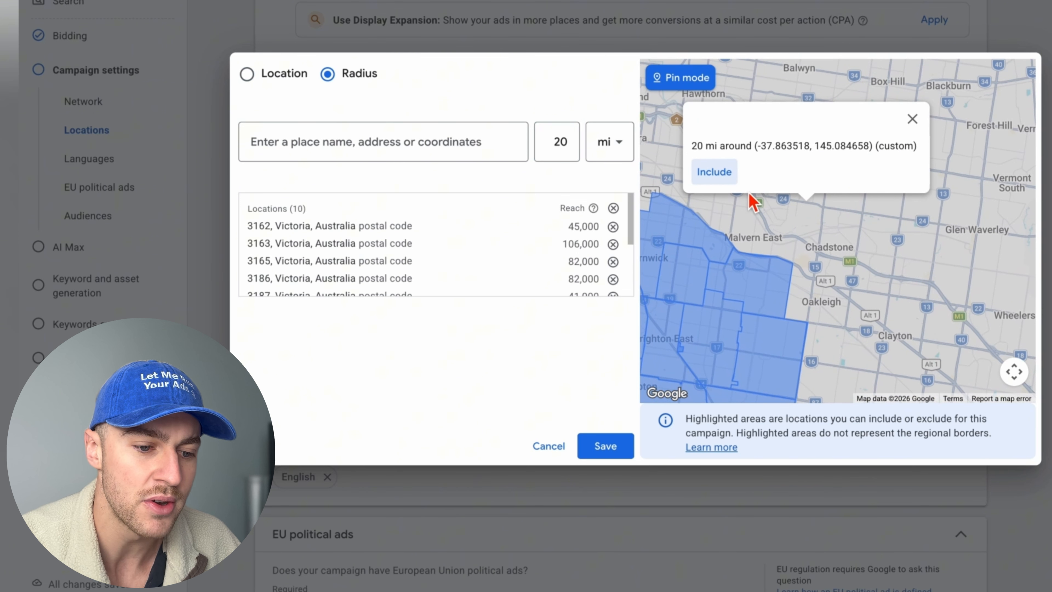
{"action": "left_click", "coordinate": [715, 169]}
{"action": "scroll", "coordinate": [781, 226], "scroll_direction": "down", "scroll_amount": 5}
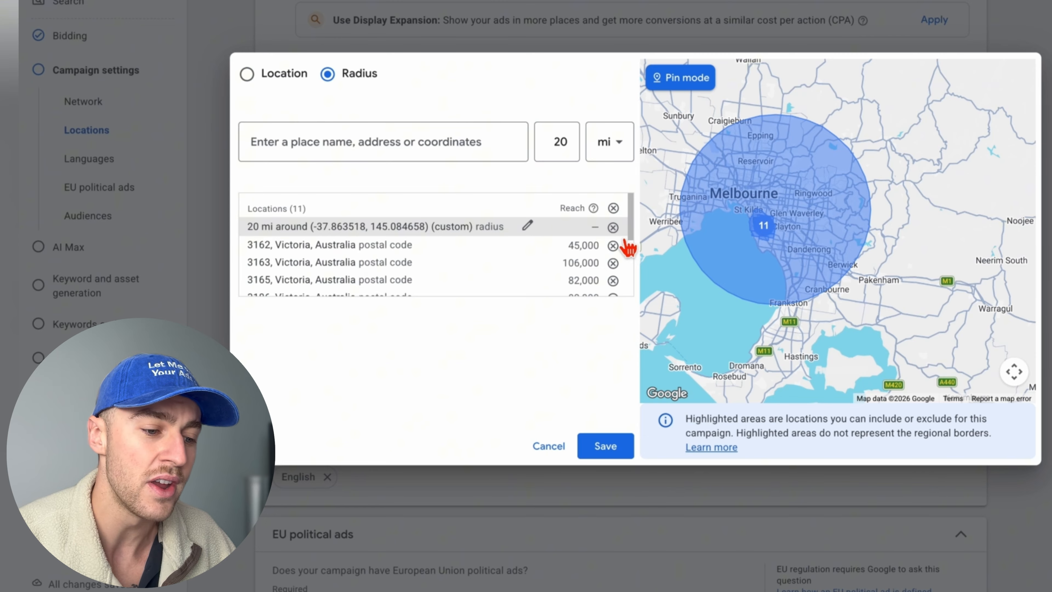
{"action": "left_click", "coordinate": [614, 228]}
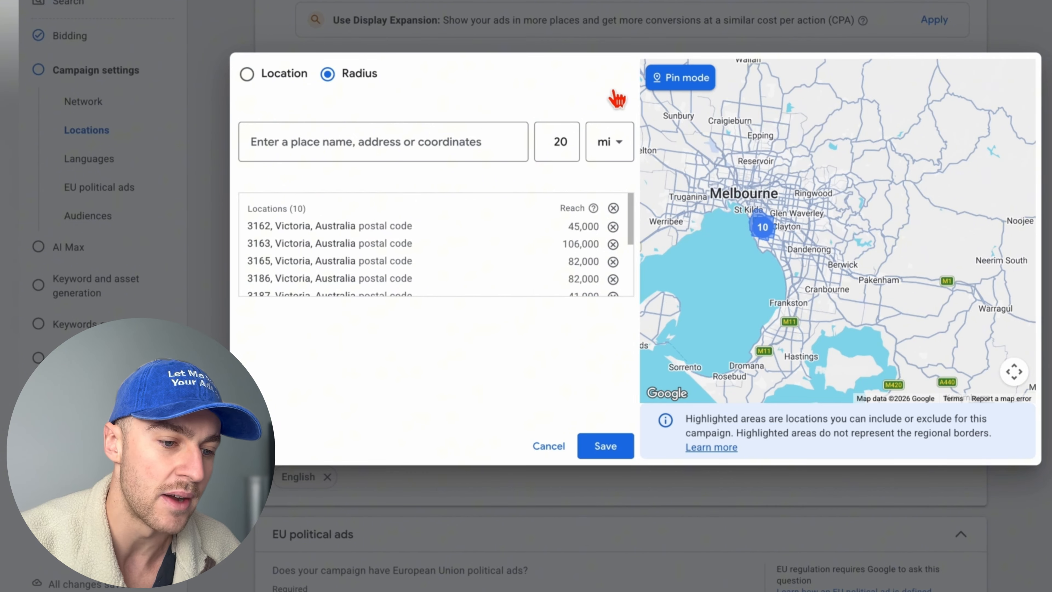
{"action": "left_click", "coordinate": [247, 74]}
Step: Show all areas on the map again and include neighbouring postal codes to the east and north, among them 3145, 3161 and 3146
{"action": "left_click", "coordinate": [1011, 91]}
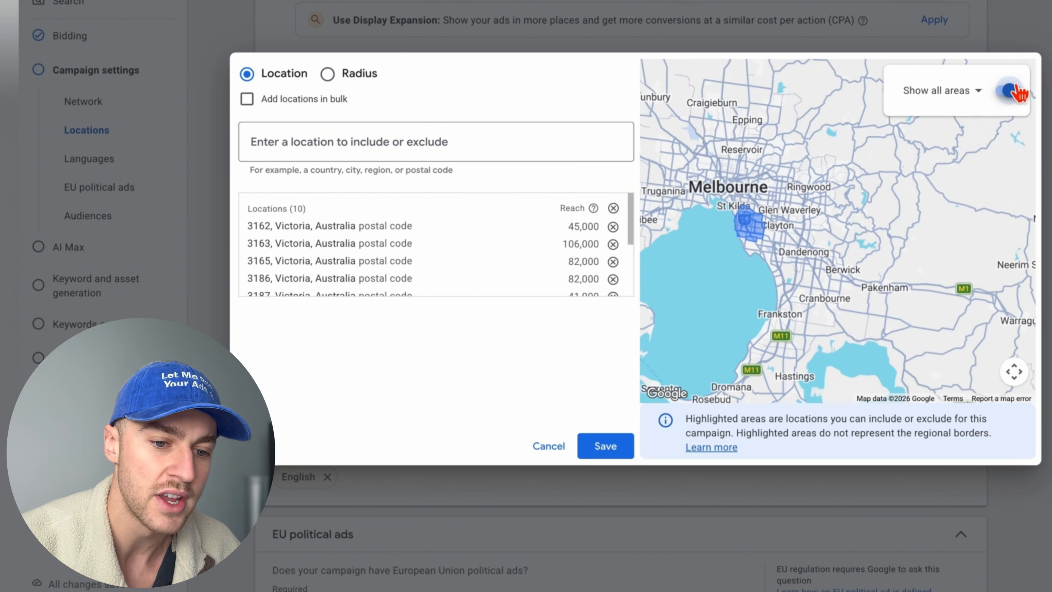
{"action": "scroll", "coordinate": [849, 237], "scroll_direction": "up", "scroll_amount": 3}
{"action": "scroll", "coordinate": [849, 237], "scroll_direction": "down", "scroll_amount": 3}
{"action": "left_click_drag", "start_coordinate": [860, 233], "coordinate": [816, 229]}
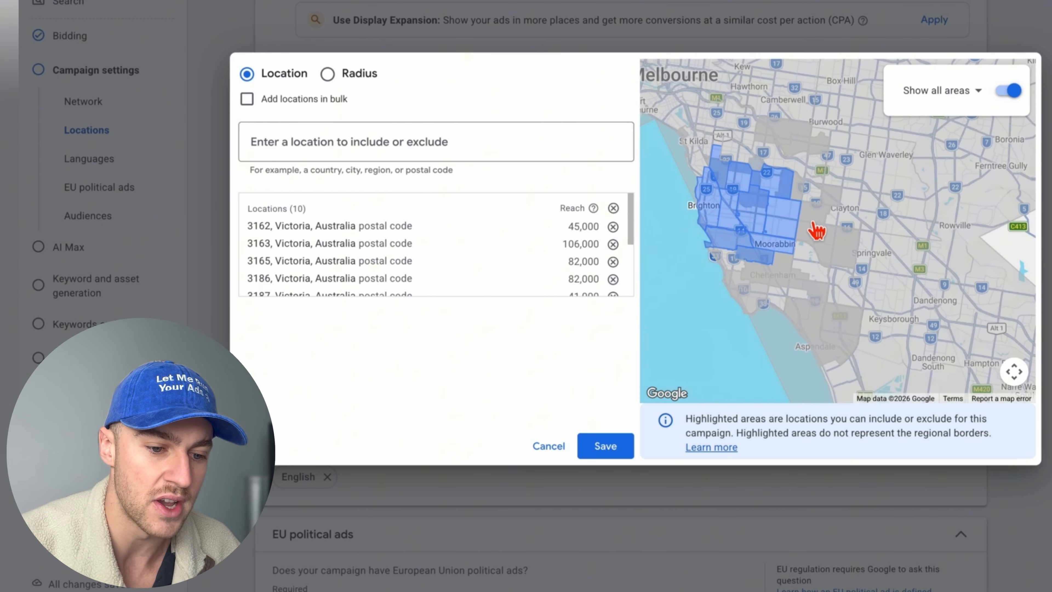
{"action": "left_click", "coordinate": [816, 230]}
{"action": "left_click", "coordinate": [777, 186]}
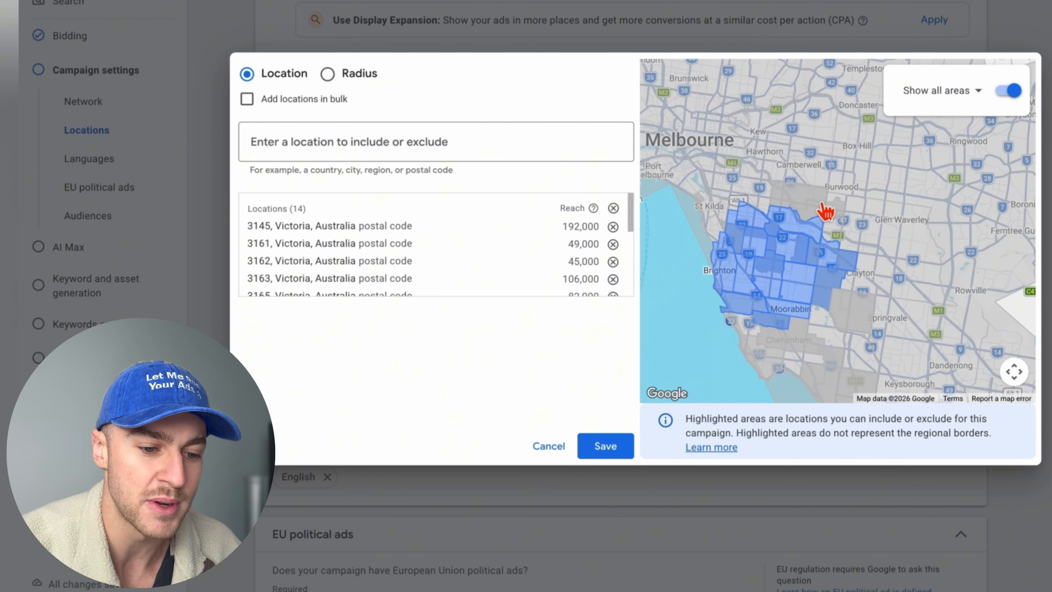
{"action": "left_click", "coordinate": [768, 213]}
{"action": "left_click", "coordinate": [762, 193]}
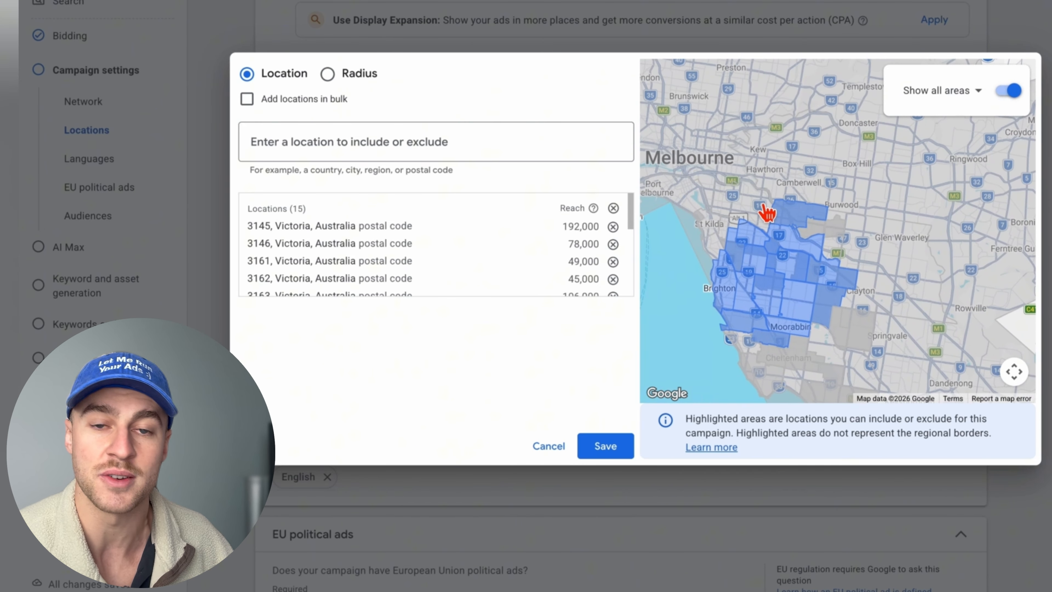
Step: Include postal codes 3148 and 3147 near Chadstone, and save the selected target locations
{"action": "left_click", "coordinate": [845, 245]}
{"action": "left_click", "coordinate": [807, 228]}
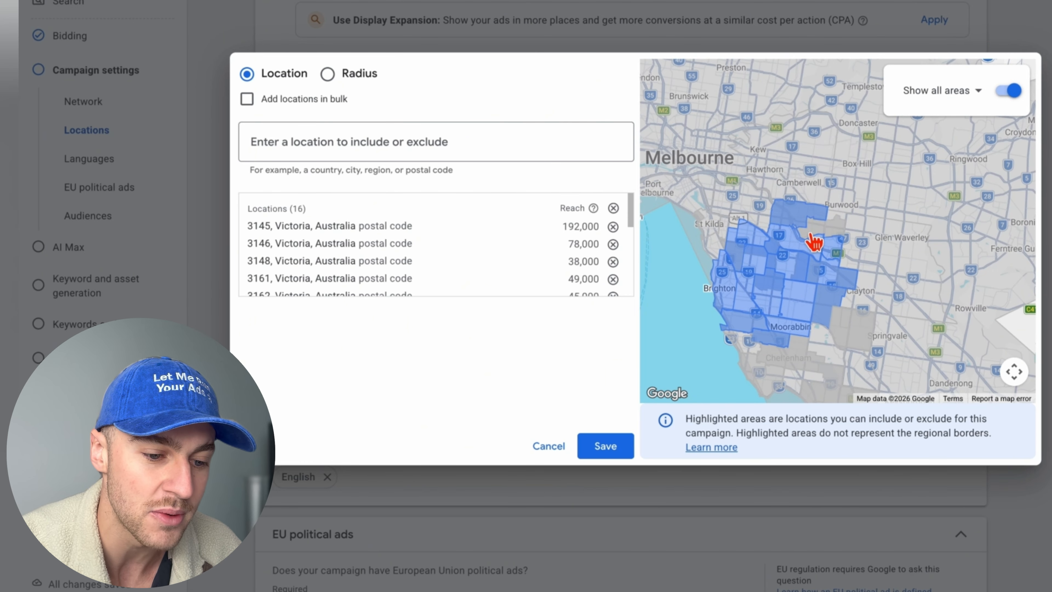
{"action": "left_click", "coordinate": [828, 238]}
{"action": "left_click", "coordinate": [789, 219]}
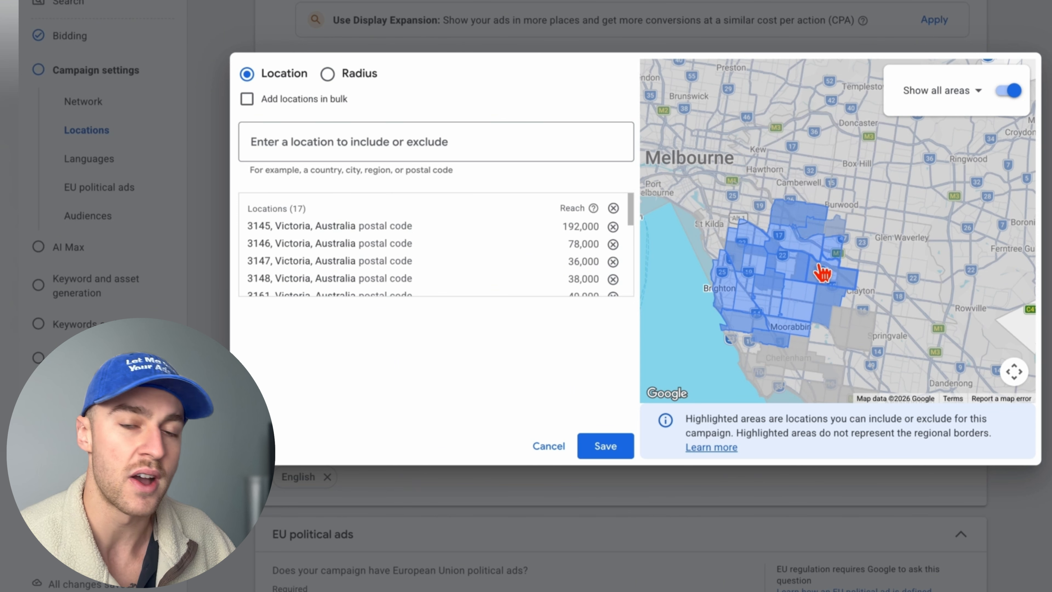
{"action": "scroll", "coordinate": [725, 310], "scroll_direction": "down", "scroll_amount": 5}
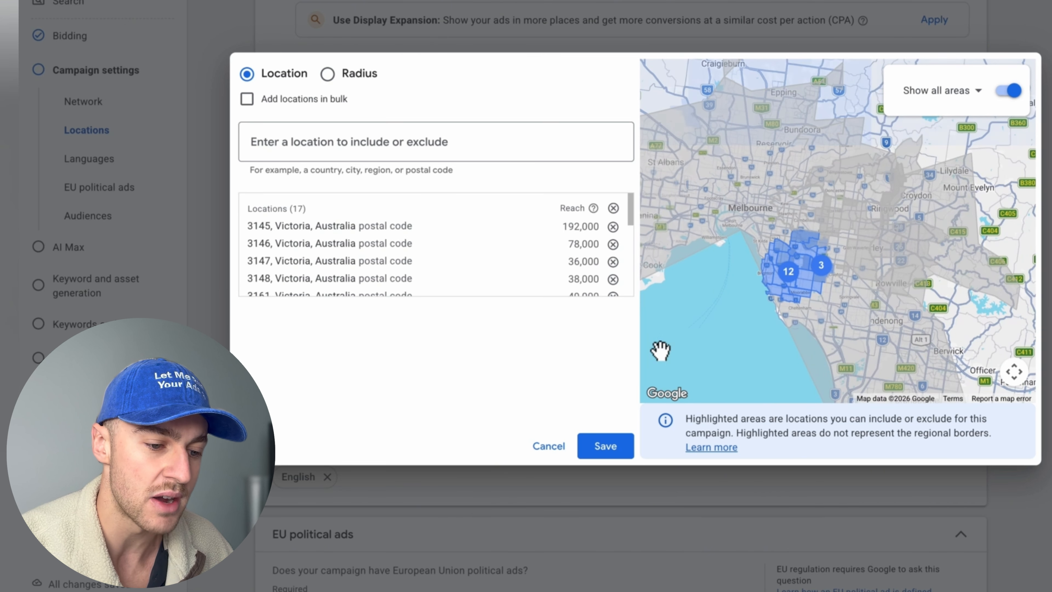
{"action": "left_click", "coordinate": [628, 446]}
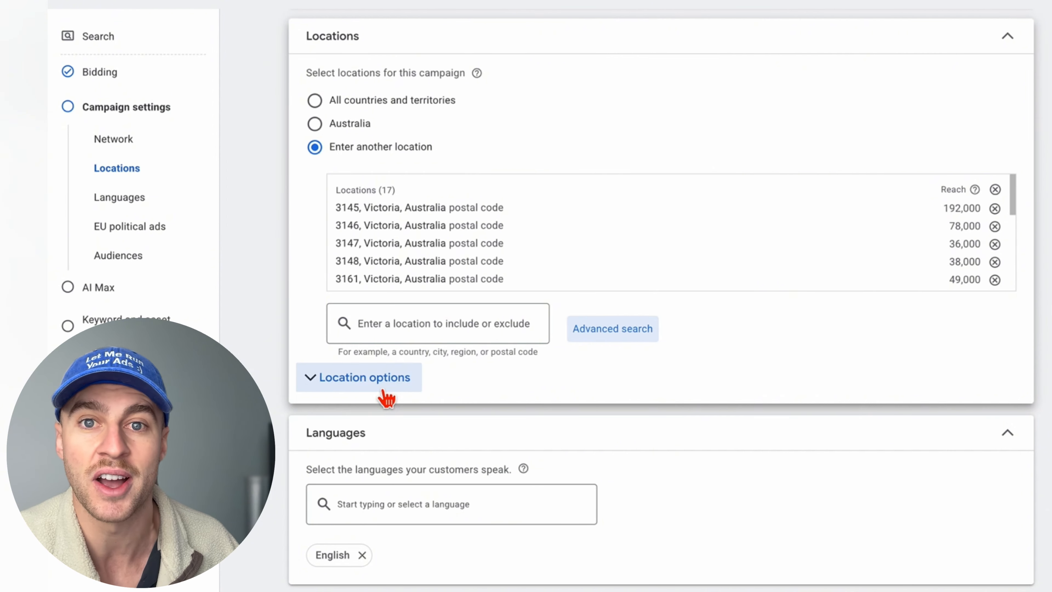
Step: Set the location options to Presence: People in or regularly in your included locations
{"action": "left_click", "coordinate": [384, 391]}
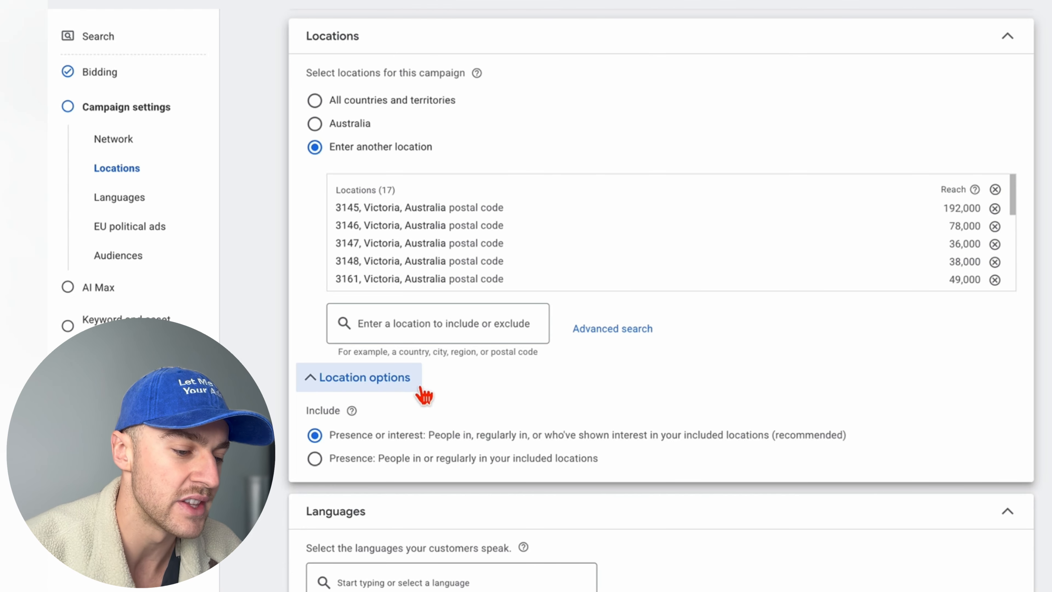
{"action": "scroll", "coordinate": [404, 401], "scroll_direction": "down", "scroll_amount": 1}
{"action": "scroll", "coordinate": [400, 396], "scroll_direction": "down", "scroll_amount": 1}
{"action": "left_click_drag", "start_coordinate": [331, 349], "coordinate": [433, 353]}
{"action": "left_click", "coordinate": [460, 357]}
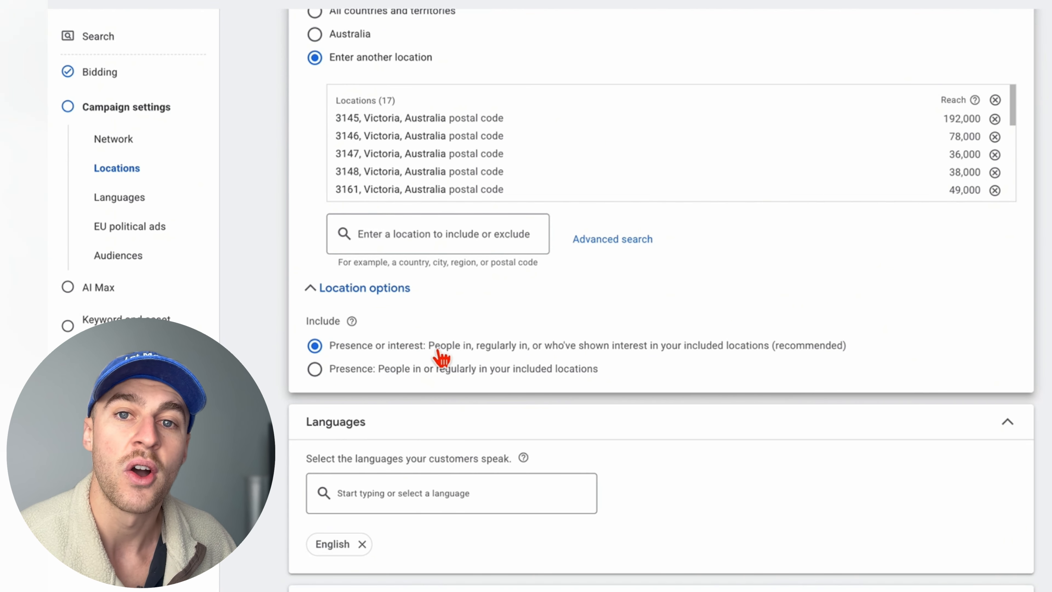
{"action": "left_click_drag", "start_coordinate": [429, 351], "coordinate": [672, 354]}
{"action": "left_click", "coordinate": [555, 352]}
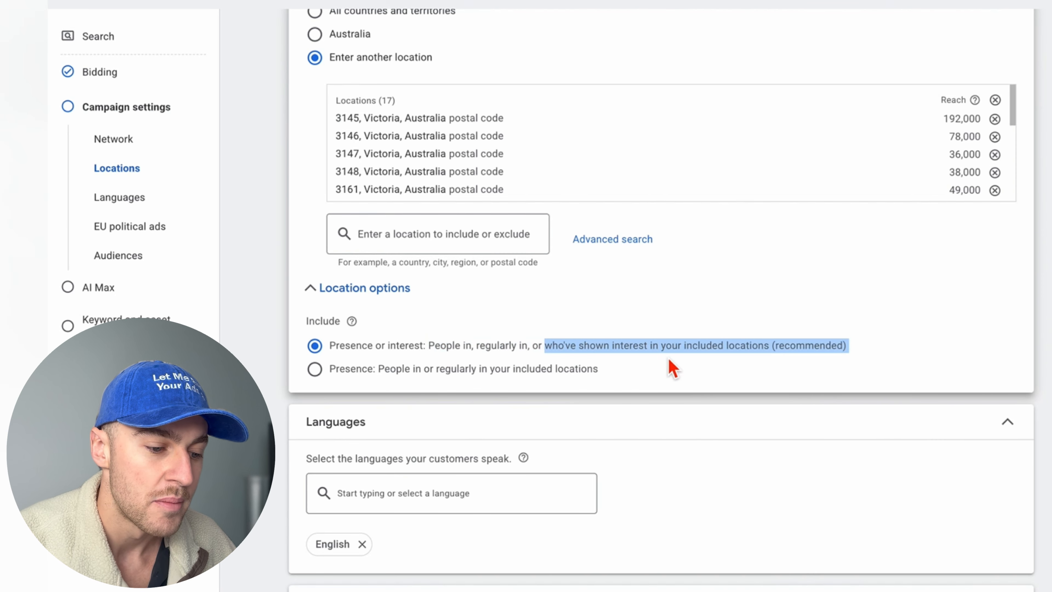
{"action": "left_click", "coordinate": [524, 353]}
{"action": "left_click_drag", "start_coordinate": [596, 352], "coordinate": [642, 345]}
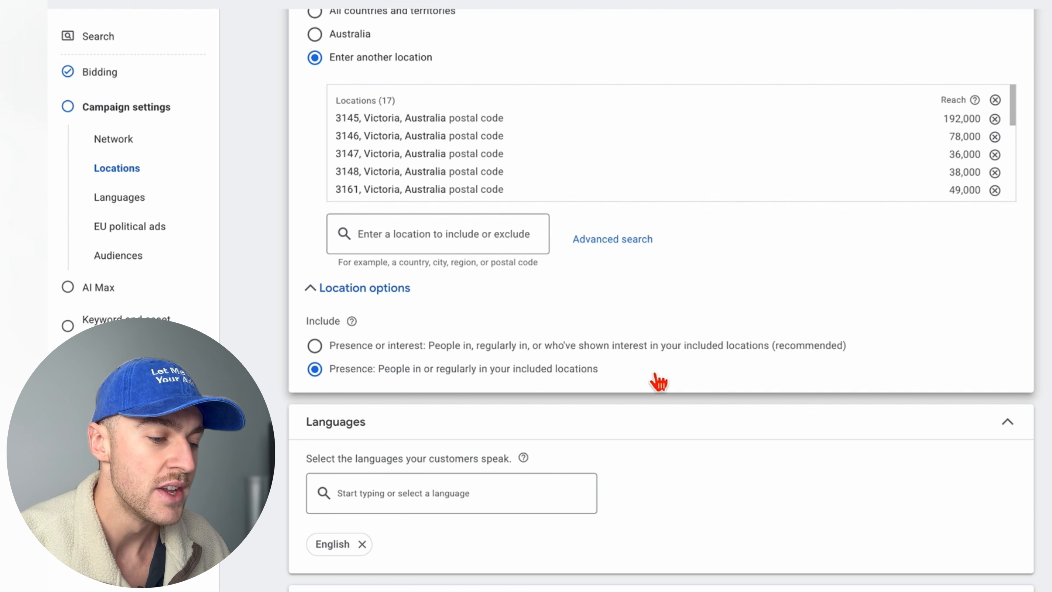
Step: Expand the campaign's audience segments and examine the suggested segments and the targeting setting
{"action": "scroll", "coordinate": [646, 458], "scroll_direction": "down", "scroll_amount": 6}
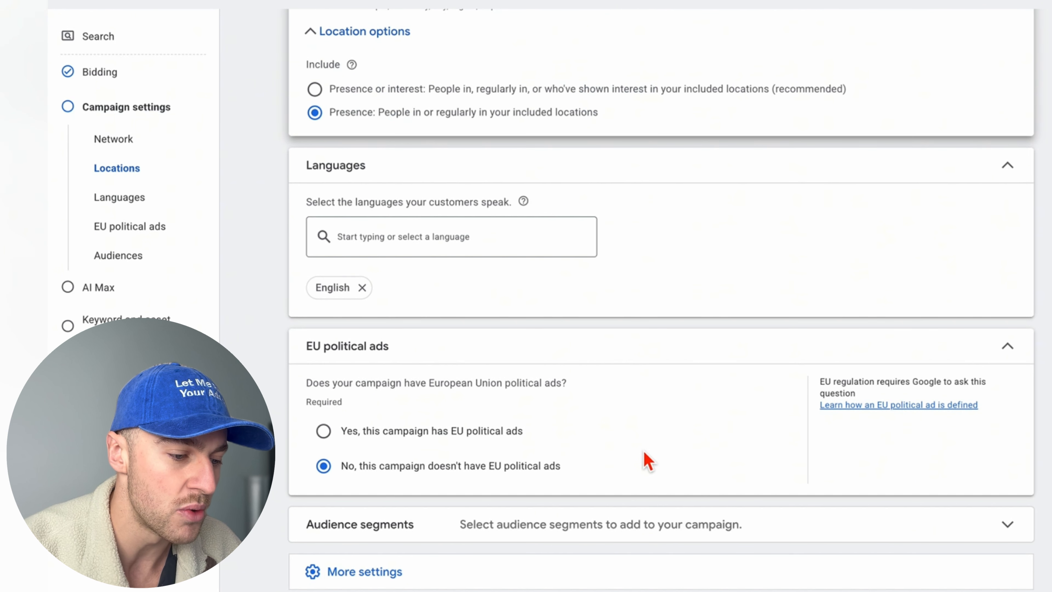
{"action": "left_click", "coordinate": [443, 537]}
{"action": "scroll", "coordinate": [489, 568], "scroll_direction": "down", "scroll_amount": 8}
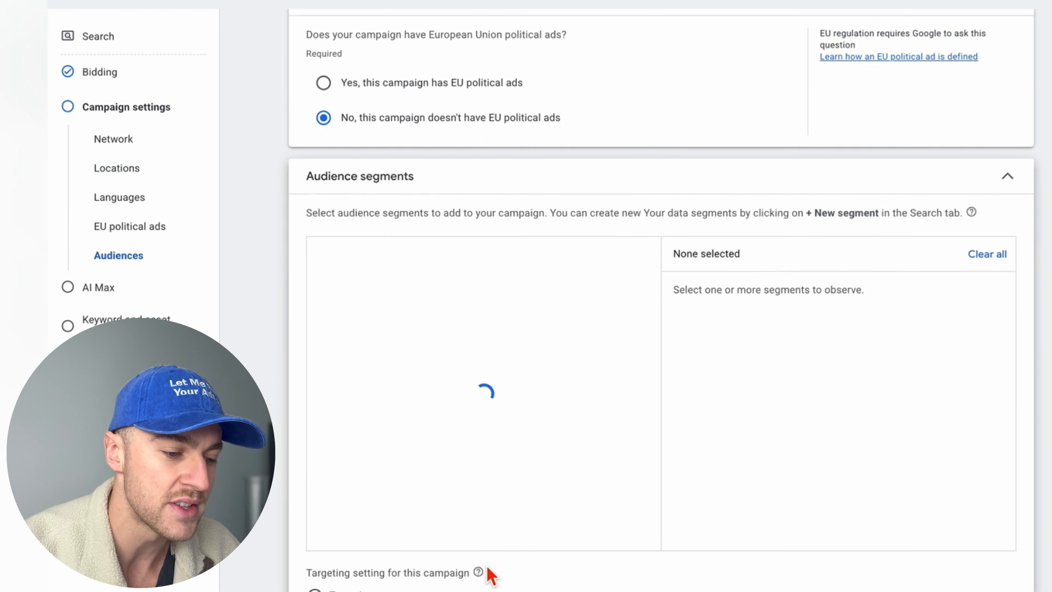
{"action": "scroll", "coordinate": [489, 568], "scroll_direction": "down", "scroll_amount": 3}
{"action": "scroll", "coordinate": [489, 568], "scroll_direction": "up", "scroll_amount": 1}
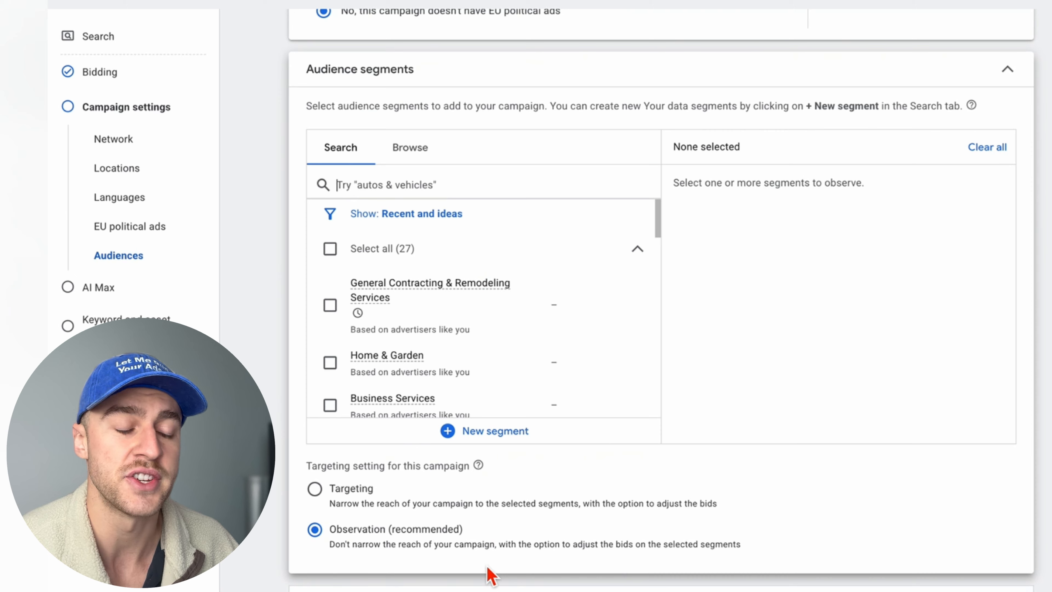
Step: Add all suggested audience segments to the campaign and review the selection and its Observation targeting setting
{"action": "left_click", "coordinate": [337, 254]}
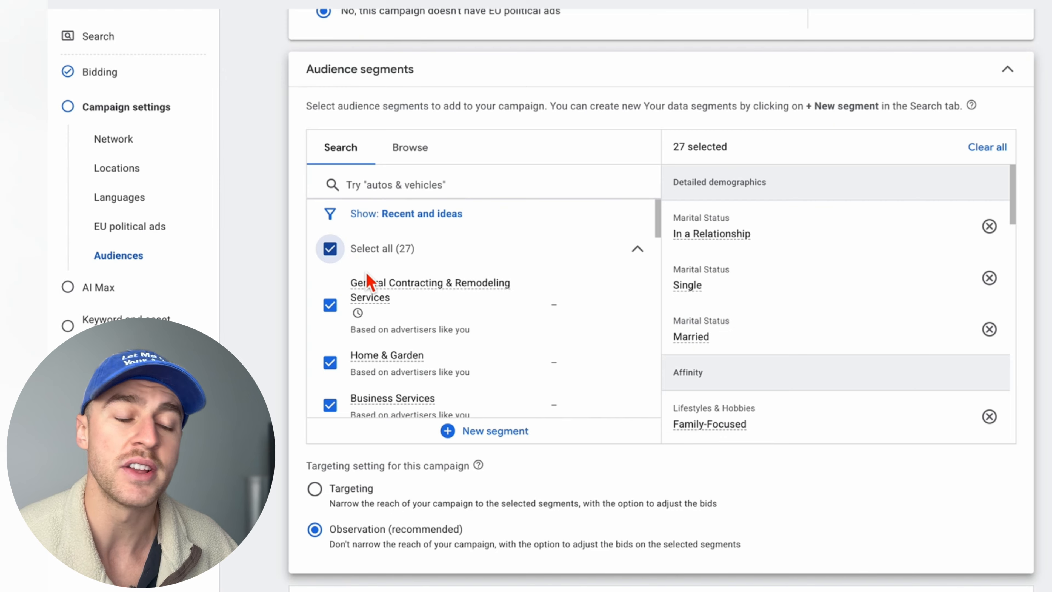
{"action": "scroll", "coordinate": [414, 398], "scroll_direction": "down", "scroll_amount": 2}
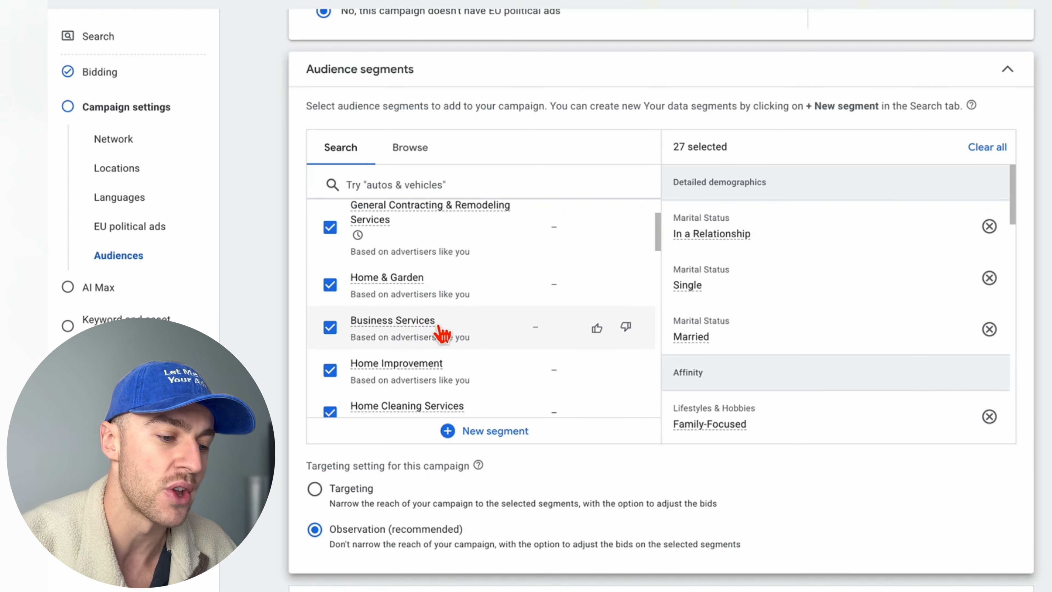
{"action": "mouse_move", "coordinate": [427, 331]}
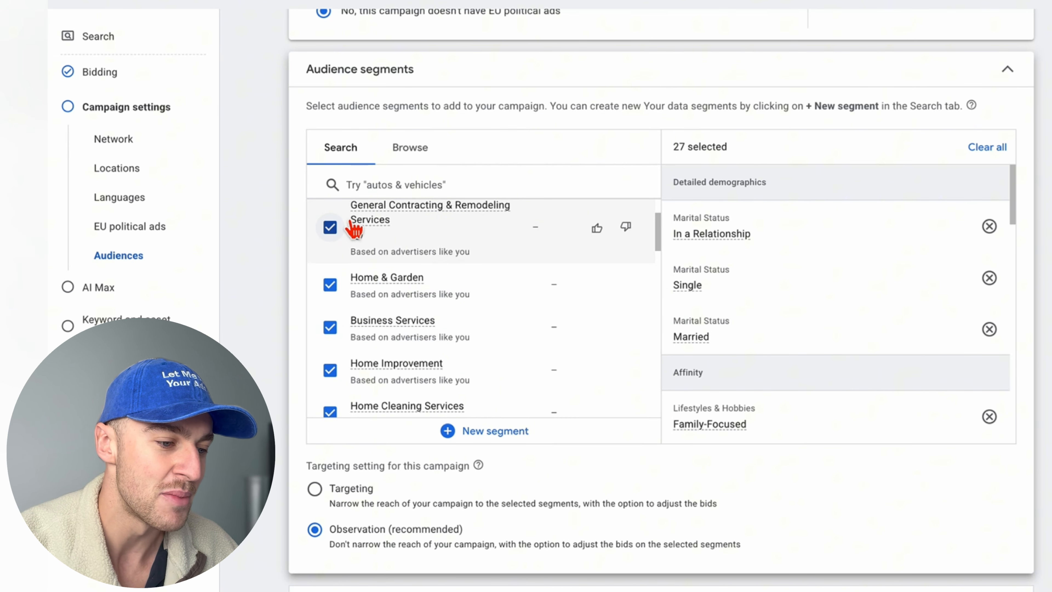
{"action": "scroll", "coordinate": [429, 282], "scroll_direction": "up", "scroll_amount": 5}
{"action": "left_click", "coordinate": [414, 217]}
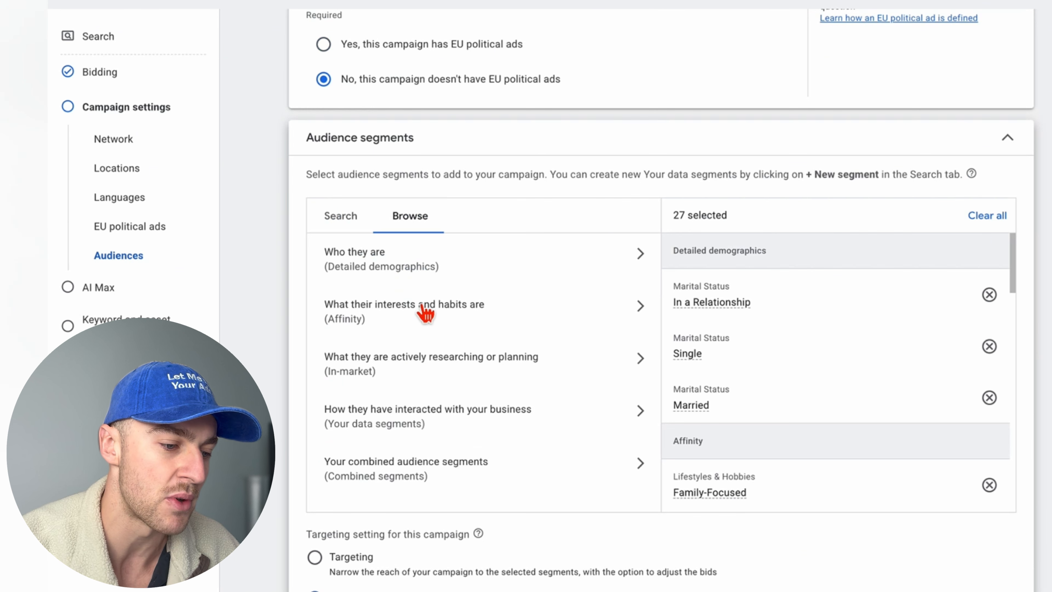
{"action": "left_click", "coordinate": [341, 218]}
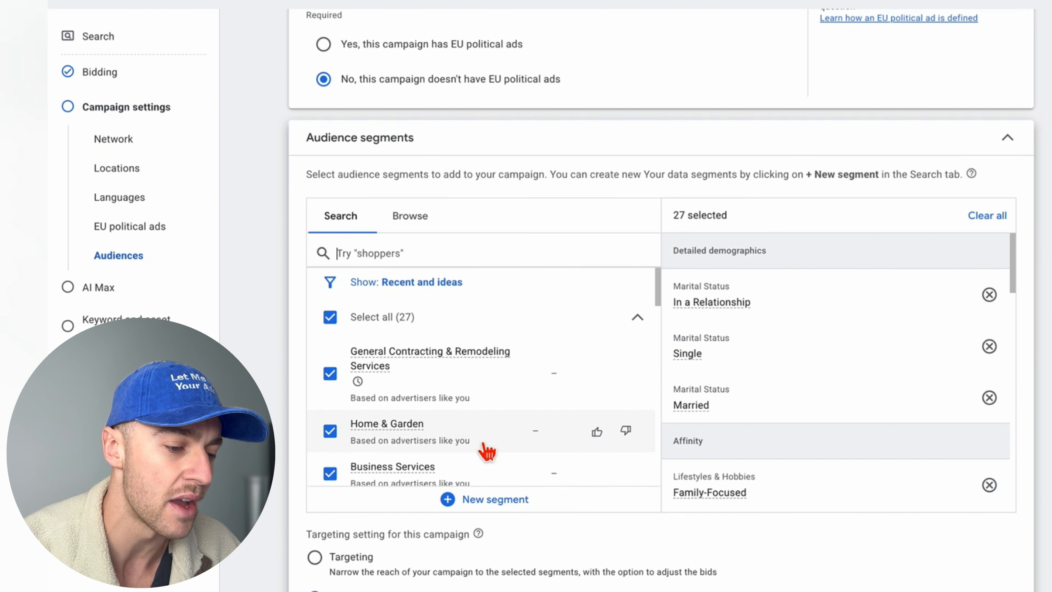
{"action": "scroll", "coordinate": [383, 430], "scroll_direction": "down", "scroll_amount": 4}
{"action": "scroll", "coordinate": [429, 539], "scroll_direction": "down", "scroll_amount": 3}
{"action": "left_click_drag", "start_coordinate": [463, 500], "coordinate": [397, 500]}
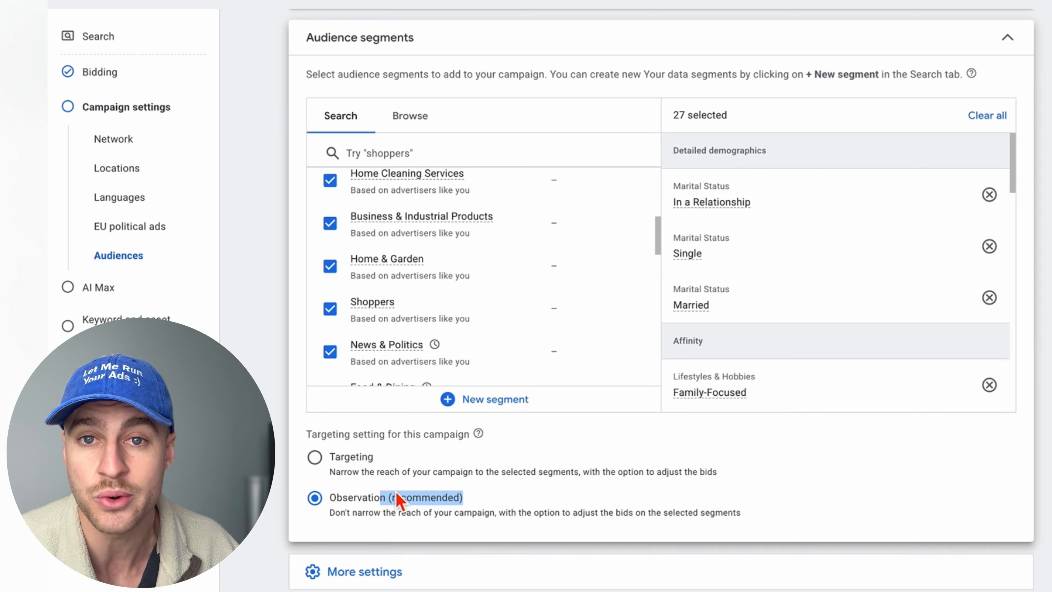
Step: Show the additional campaign settings and set the ad rotation to Do not optimize: Rotate ads indefinitely
{"action": "left_click", "coordinate": [454, 571]}
{"action": "scroll", "coordinate": [458, 550], "scroll_direction": "down", "scroll_amount": 4}
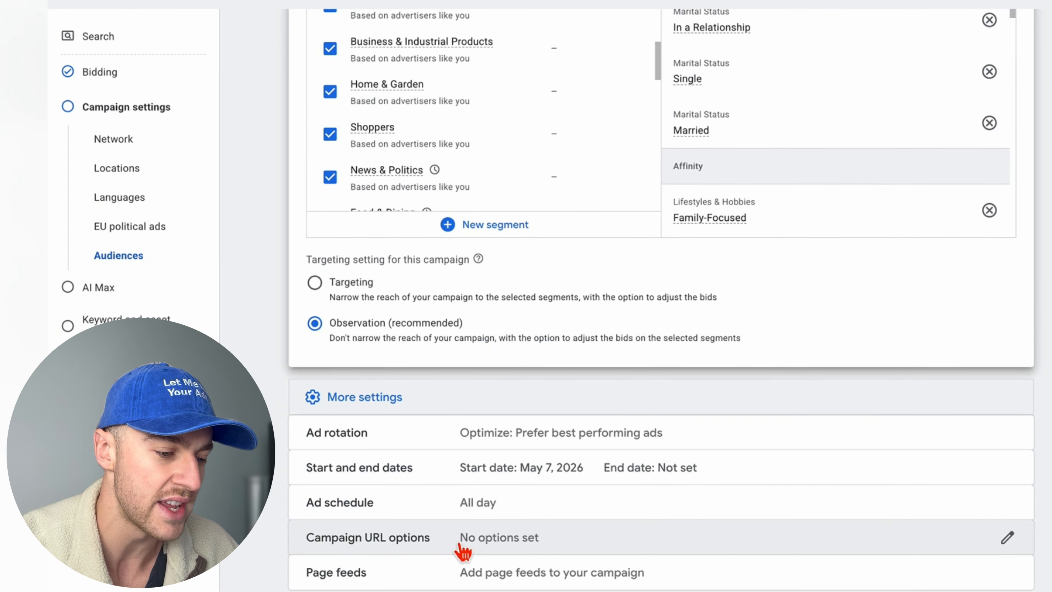
{"action": "left_click", "coordinate": [599, 435]}
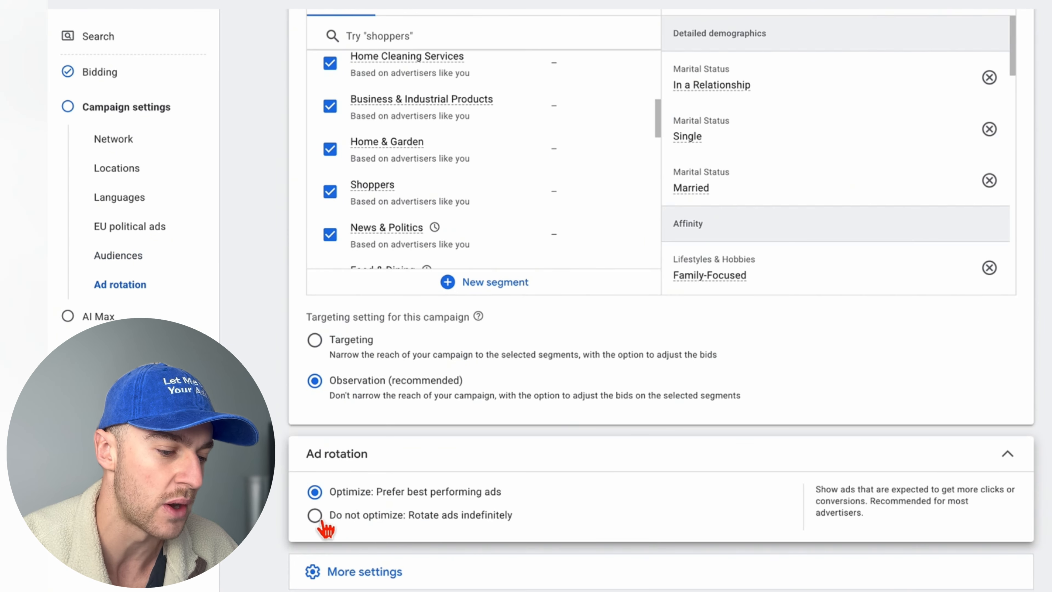
{"action": "left_click", "coordinate": [315, 515]}
Step: Open the campaign's ad schedule and remove the extra second schedule row
{"action": "scroll", "coordinate": [422, 577], "scroll_direction": "down", "scroll_amount": 2}
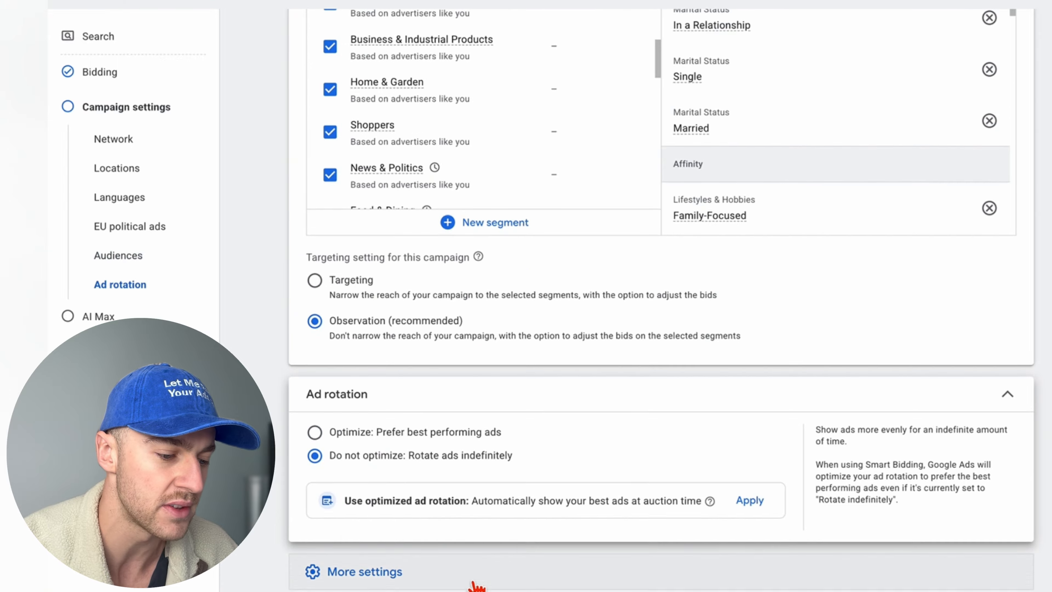
{"action": "scroll", "coordinate": [476, 584], "scroll_direction": "down", "scroll_amount": 3}
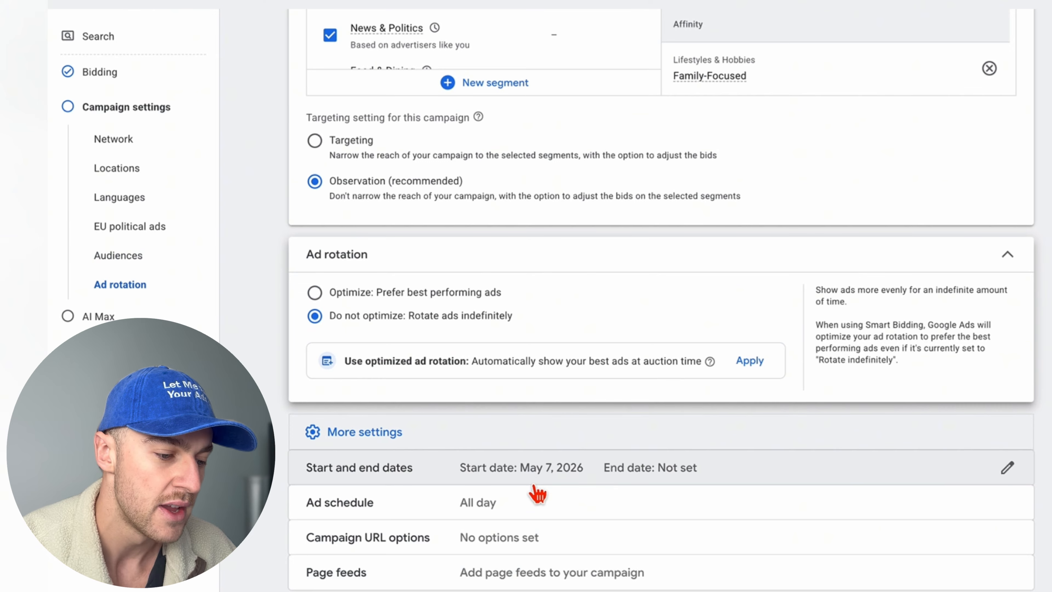
{"action": "left_click", "coordinate": [537, 494]}
{"action": "scroll", "coordinate": [456, 481], "scroll_direction": "down", "scroll_amount": 3}
{"action": "left_click", "coordinate": [340, 468]}
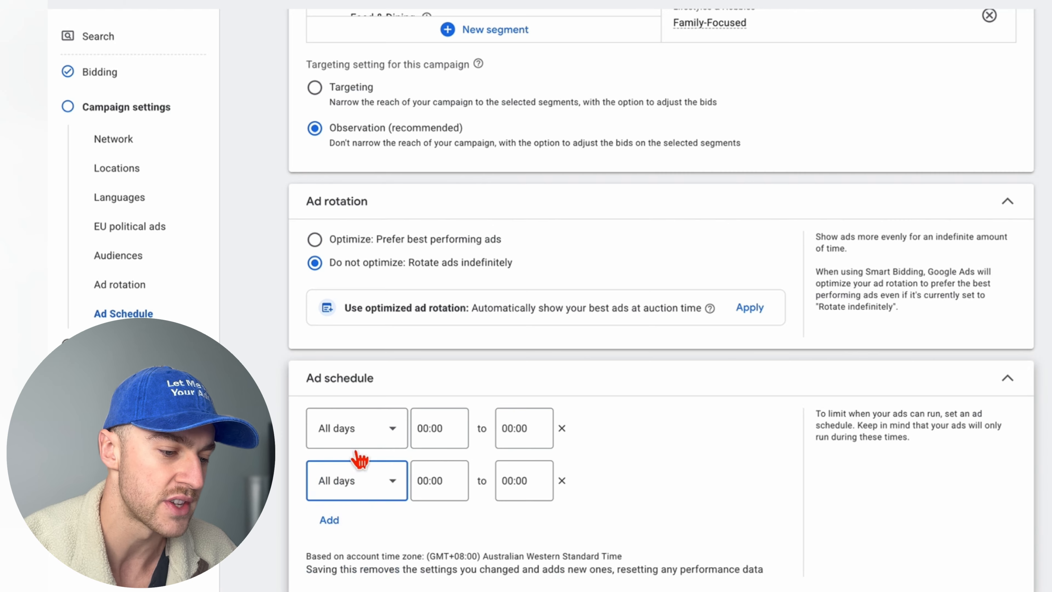
{"action": "left_click", "coordinate": [361, 477]}
{"action": "left_click", "coordinate": [562, 480]}
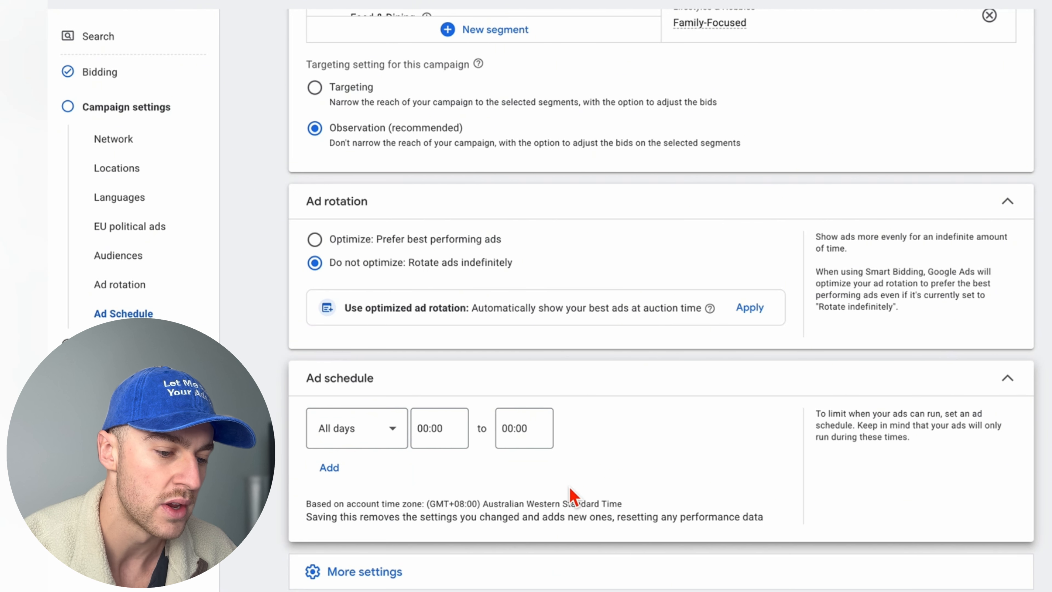
Step: Schedule the ads for Mondays - Fridays with a start time of 08:00 and choose the end time
{"action": "left_click", "coordinate": [396, 445]}
{"action": "left_click", "coordinate": [360, 231]}
{"action": "left_click", "coordinate": [450, 417]}
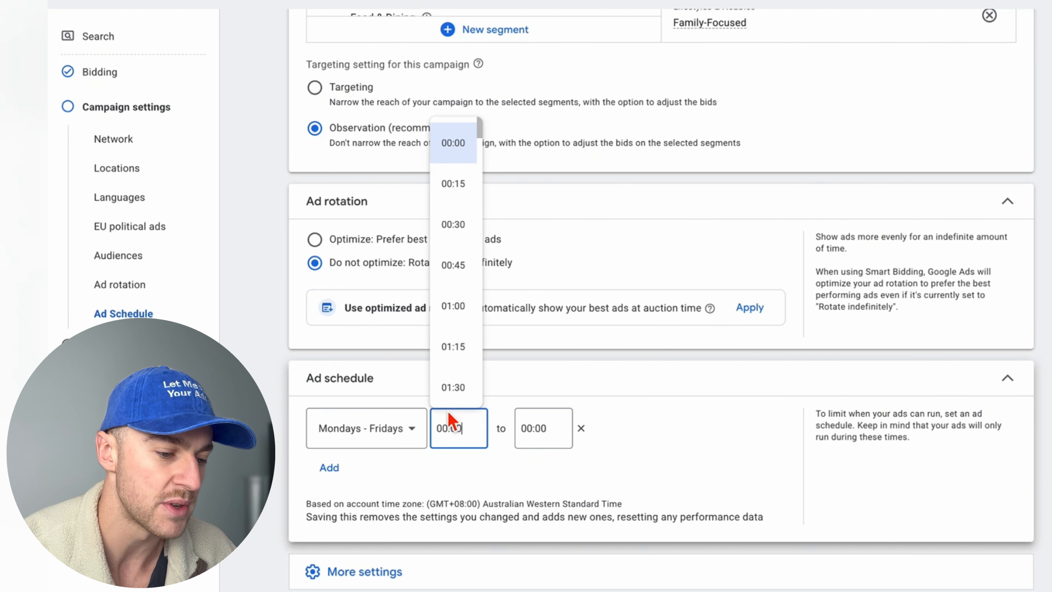
{"action": "scroll", "coordinate": [461, 282], "scroll_direction": "down", "scroll_amount": 15}
{"action": "left_click", "coordinate": [460, 286]}
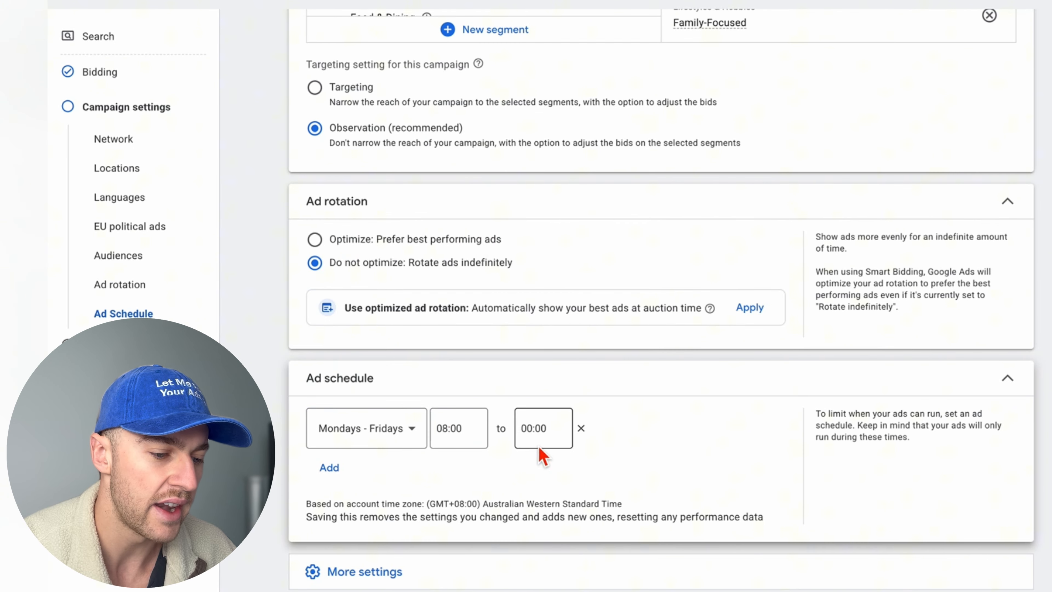
{"action": "left_click", "coordinate": [540, 440]}
{"action": "scroll", "coordinate": [547, 344], "scroll_direction": "down", "scroll_amount": 20}
{"action": "left_click", "coordinate": [547, 227]}
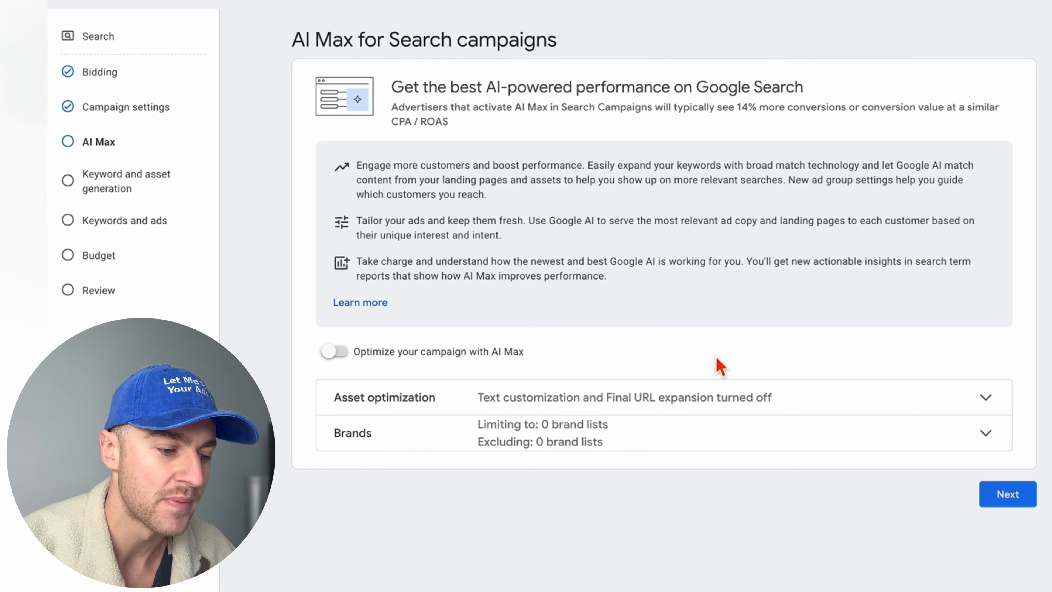
Step: Continue with AI Max left off, skip keyword and asset generation, and close the Ads Advisor chat
{"action": "left_click", "coordinate": [1008, 494]}
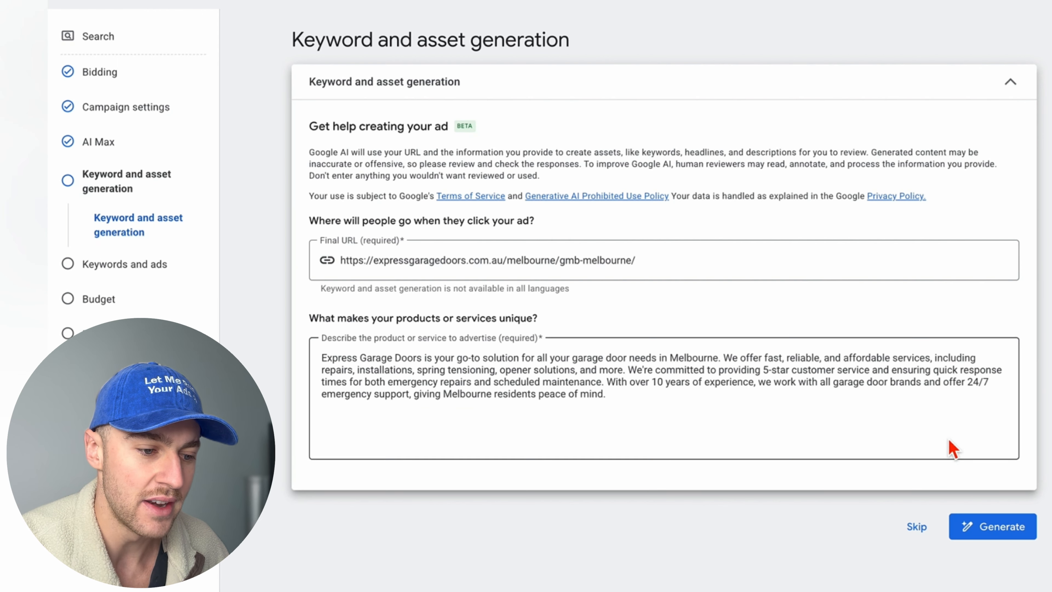
{"action": "left_click", "coordinate": [923, 535]}
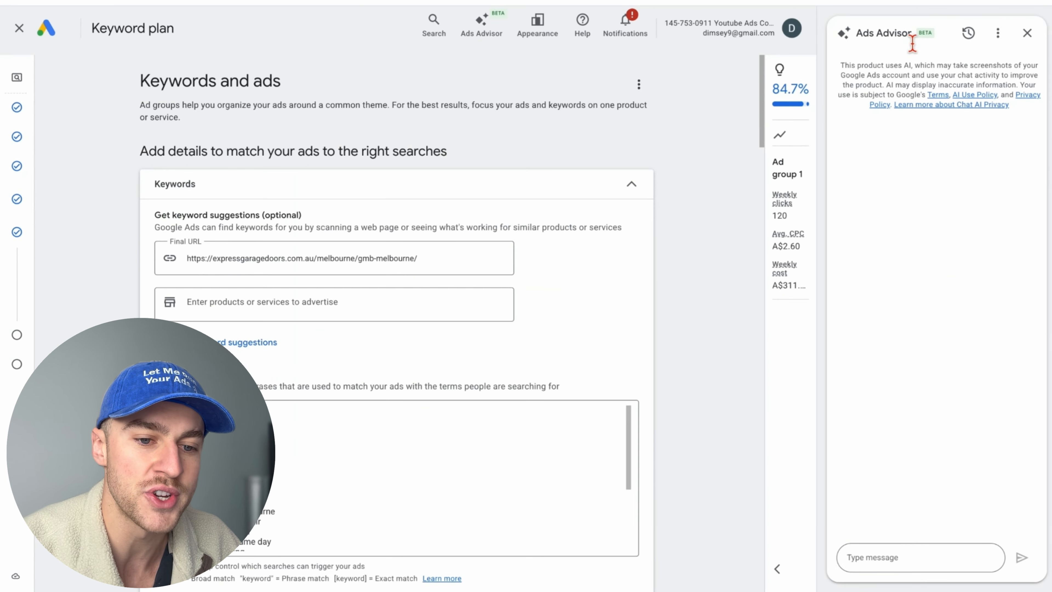
{"action": "left_click_drag", "start_coordinate": [908, 36], "coordinate": [854, 40]}
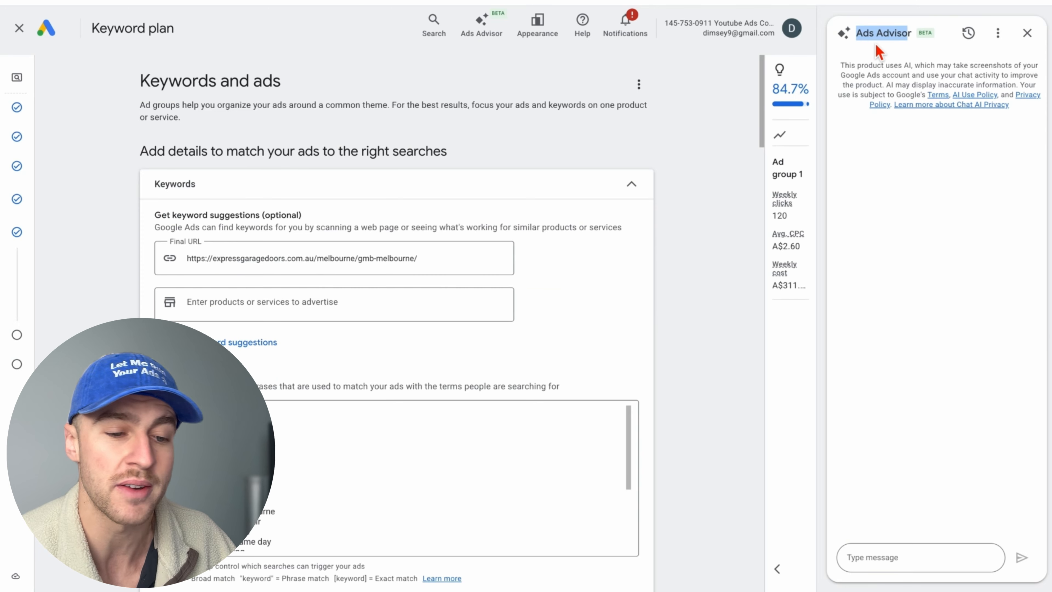
{"action": "left_click", "coordinate": [1028, 33]}
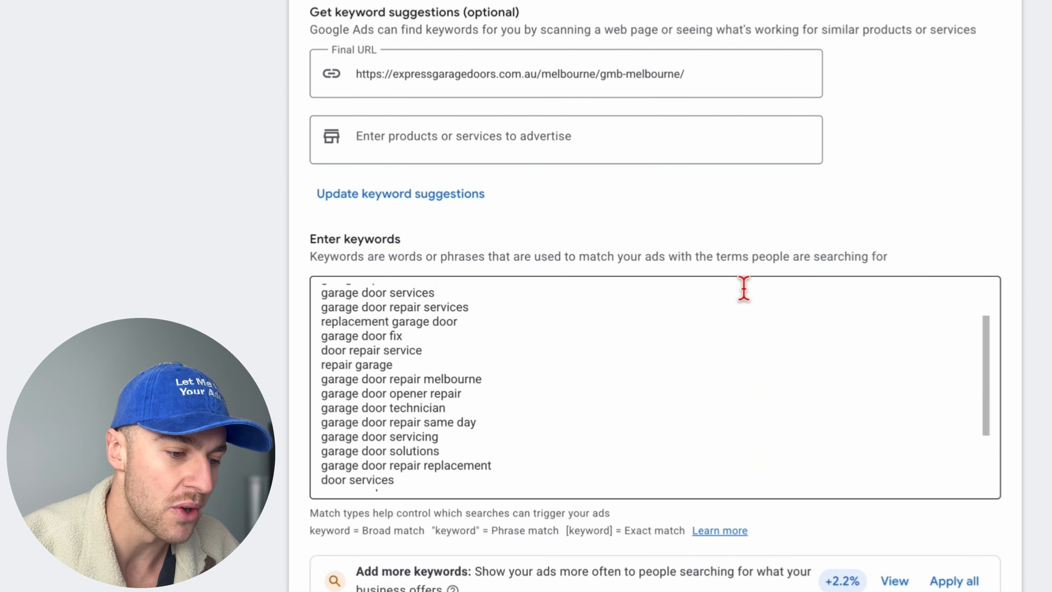
Step: Replace the suggested keywords with ten local repair keywords, from "garage repair near me" through "garage door repair close to me"
{"action": "scroll", "coordinate": [540, 414], "scroll_direction": "down", "scroll_amount": 5}
{"action": "scroll", "coordinate": [541, 416], "scroll_direction": "up", "scroll_amount": 2}
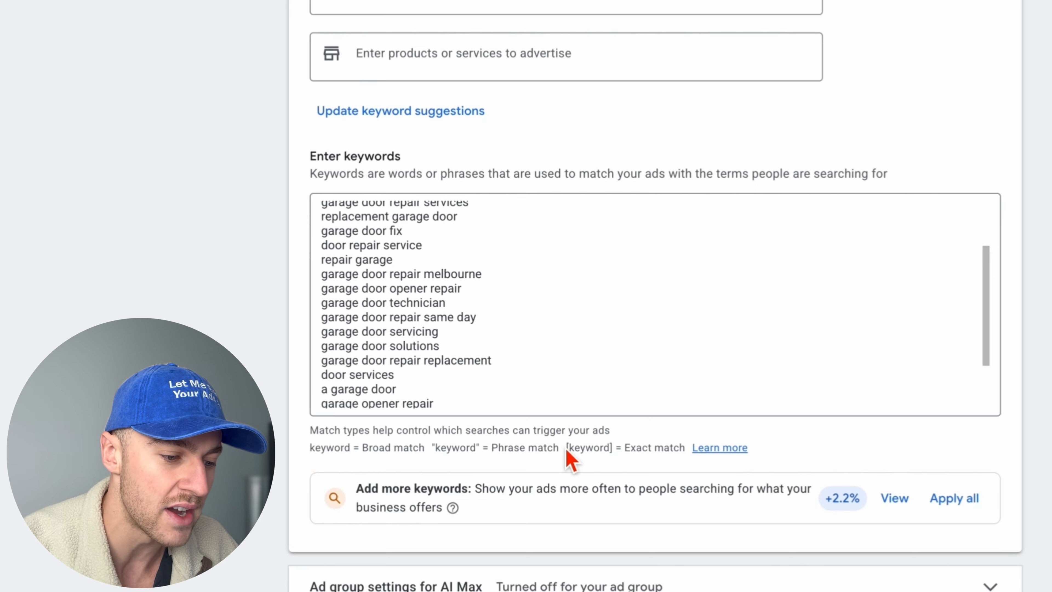
{"action": "scroll", "coordinate": [541, 317], "scroll_direction": "down", "scroll_amount": 5}
{"action": "left_click_drag", "start_coordinate": [545, 313], "coordinate": [265, 89]}
{"action": "key", "text": "BackSpace"}
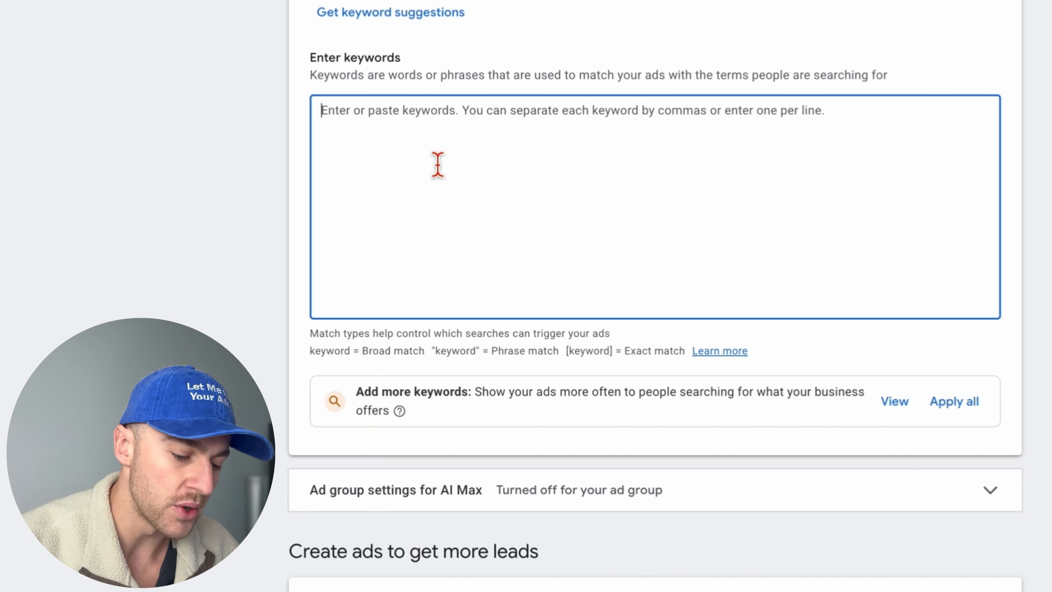
{"action": "type", "text": "garage repair near me garage door repair near me fix garage door near me garage door maintenance near me garage door fix near me roller door repairs near me garage door repair service near me repair garage door near me garage door servicing near me garage door repair close to me"}
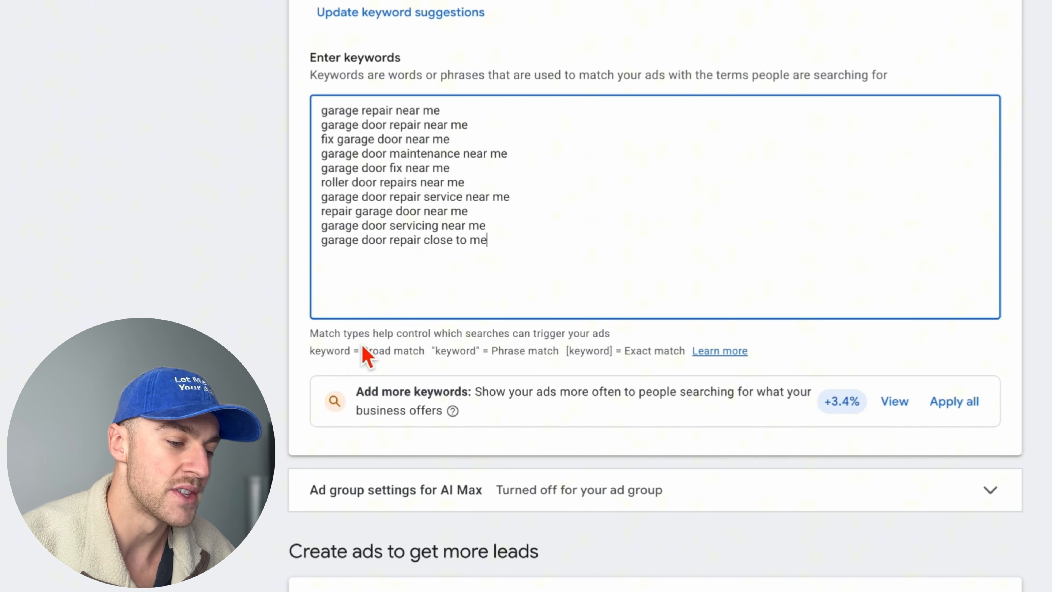
Step: Examine the notation for broad, phrase and exact match beneath the keyword list
{"action": "left_click_drag", "start_coordinate": [339, 359], "coordinate": [537, 356]}
{"action": "left_click", "coordinate": [417, 357]}
{"action": "left_click_drag", "start_coordinate": [624, 352], "coordinate": [688, 353]}
{"action": "left_click", "coordinate": [688, 352]}
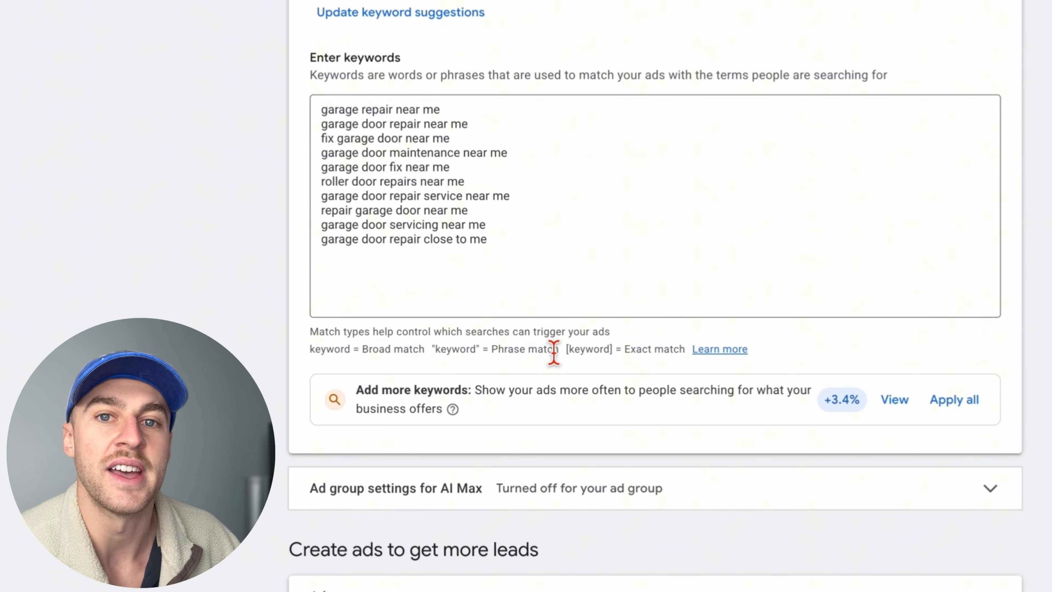
{"action": "left_click_drag", "start_coordinate": [574, 352], "coordinate": [580, 352]}
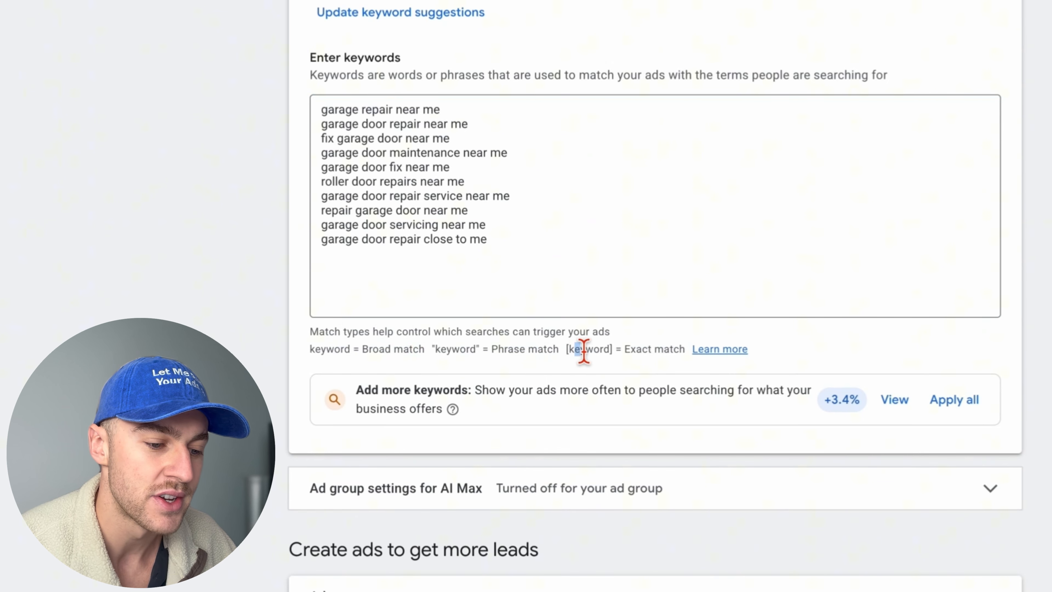
{"action": "left_click_drag", "start_coordinate": [413, 352], "coordinate": [374, 356]}
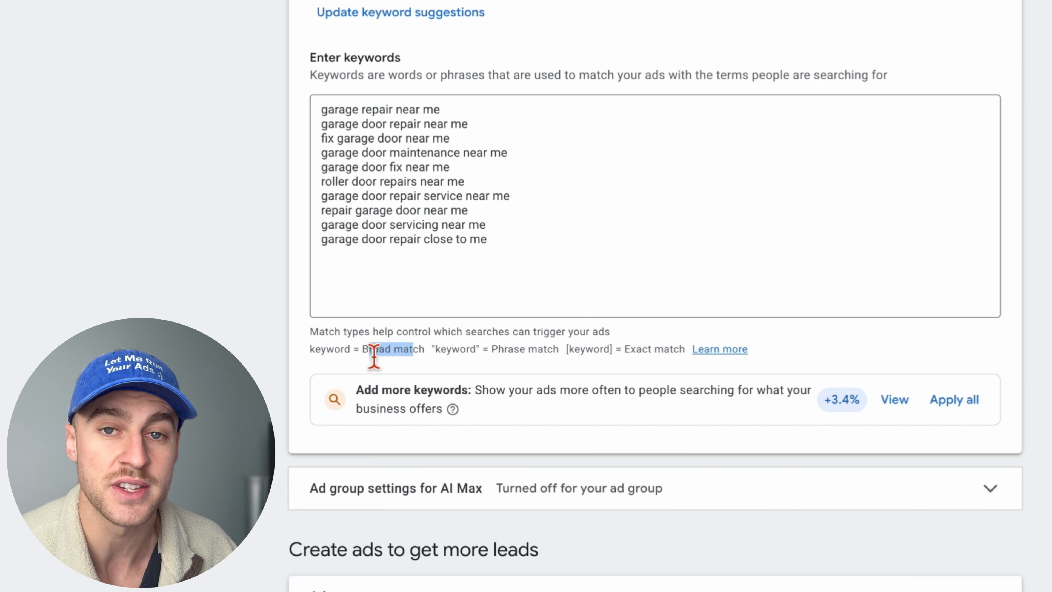
Step: Make the last keyword, "garage door repair close to me", exact match by enclosing it in square brackets
{"action": "left_click", "coordinate": [527, 235]}
{"action": "left_click", "coordinate": [526, 257]}
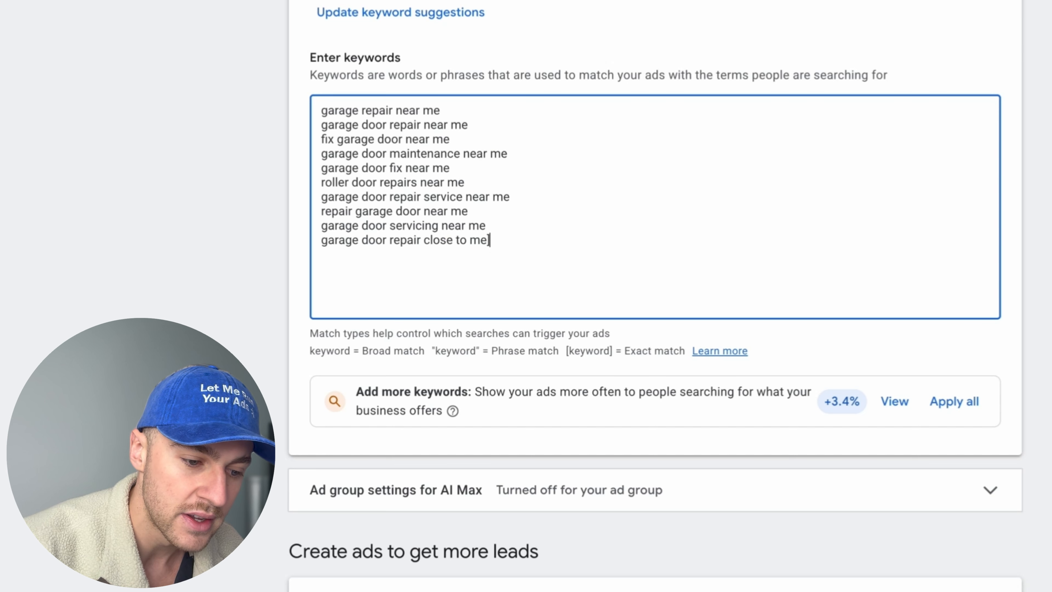
{"action": "left_click", "coordinate": [324, 241]}
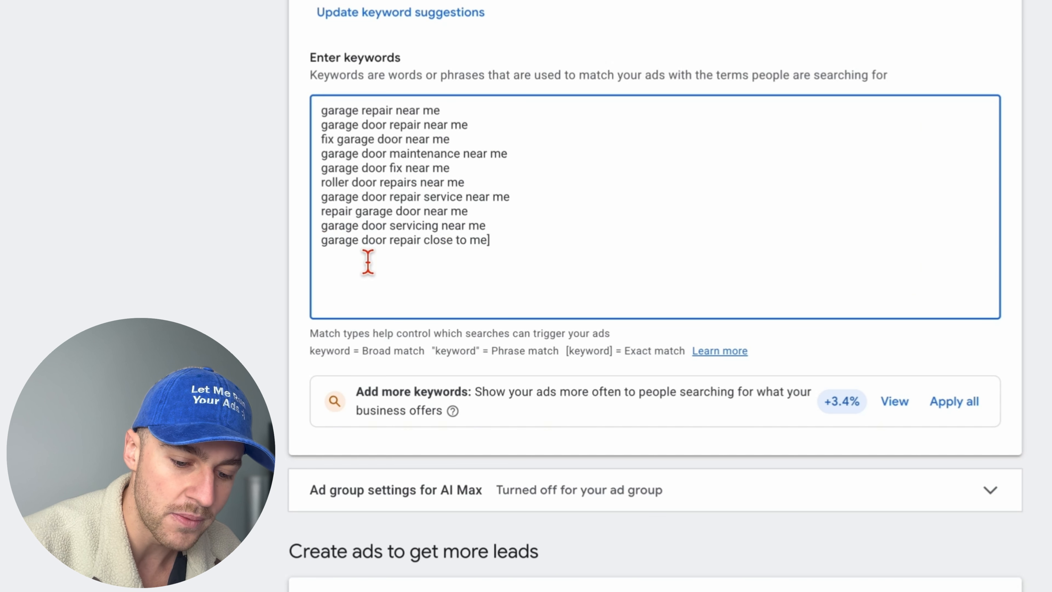
{"action": "type", "text": "["}
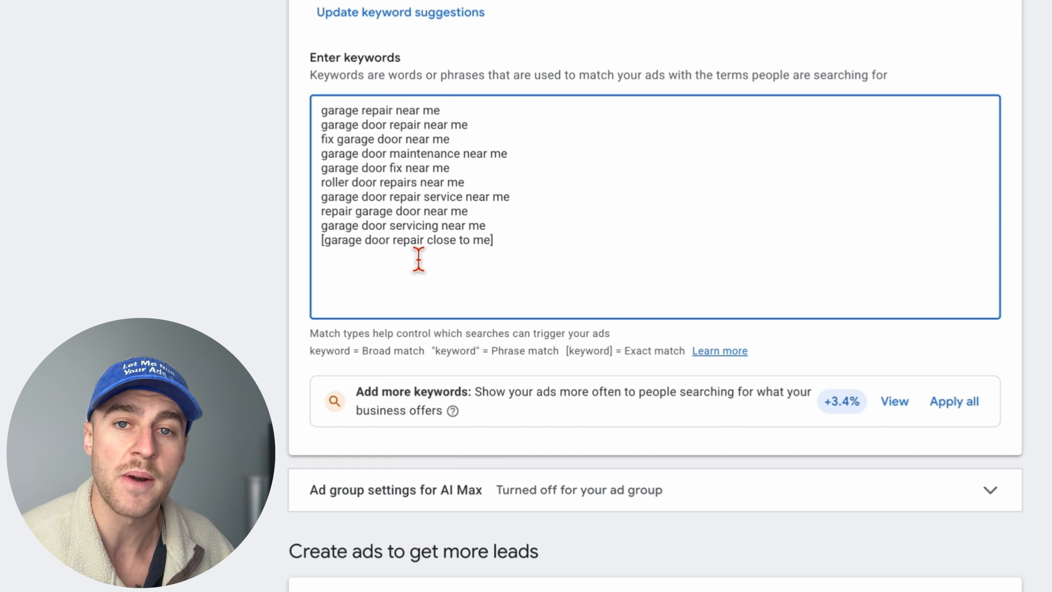
Step: Switch to ChatGPT, submit the copied keywords with "make all these exact match", and replace the ad group's keywords with the bracketed list
{"action": "left_click", "coordinate": [500, 244]}
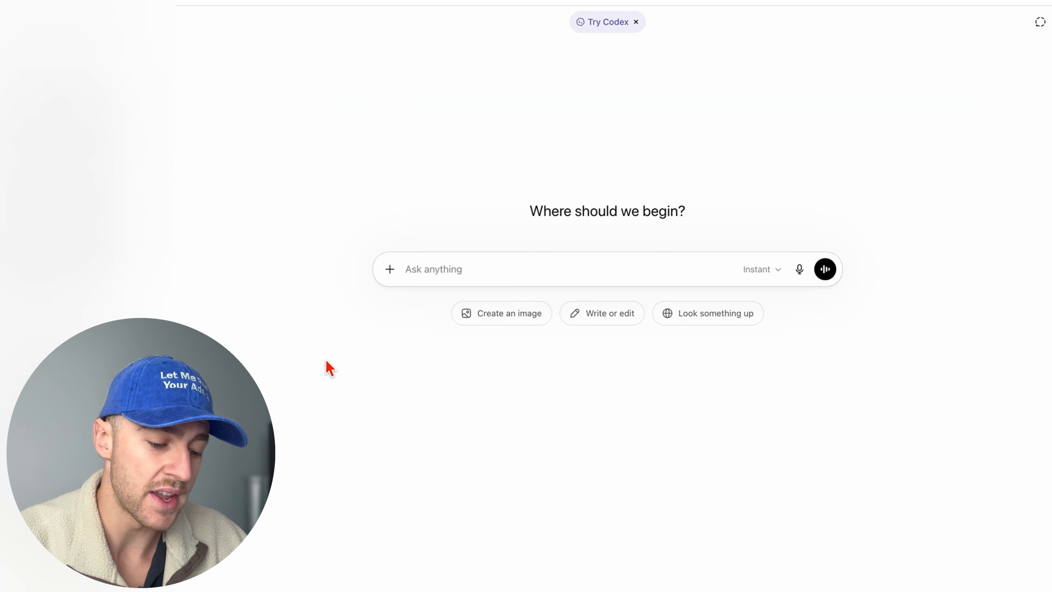
{"action": "type", "text": "garage repair near me garage door repair near me fix garage door near me garage door maintenance near me garage door fix near me roller door repairs near me garage door repair service near me repair garage door near me garage door servicing near me [garage door repair close to me]"}
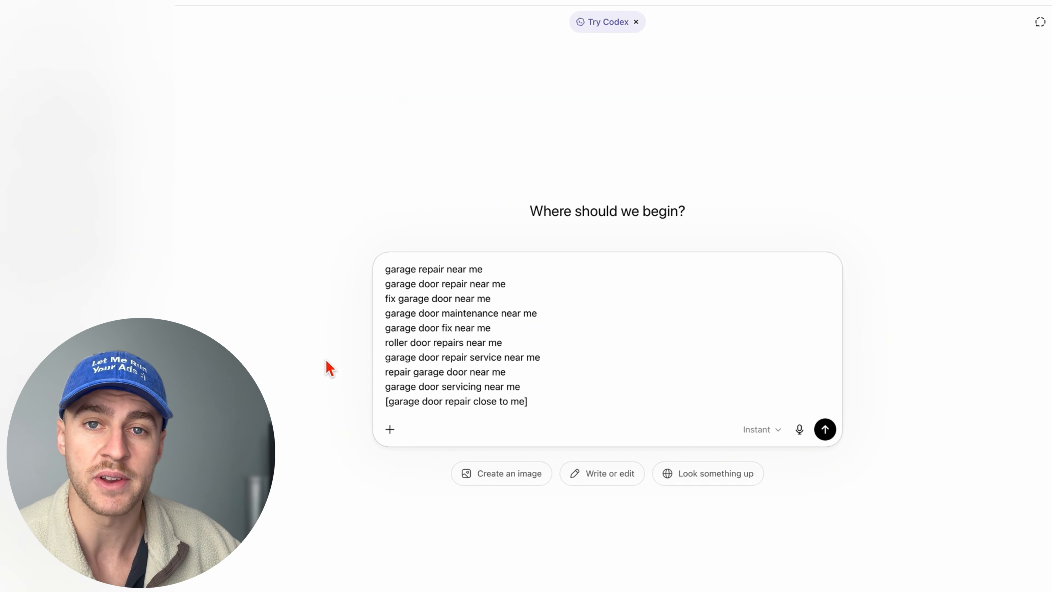
{"action": "key", "text": "shift+Return"}
{"action": "key", "text": "shift+Return"}
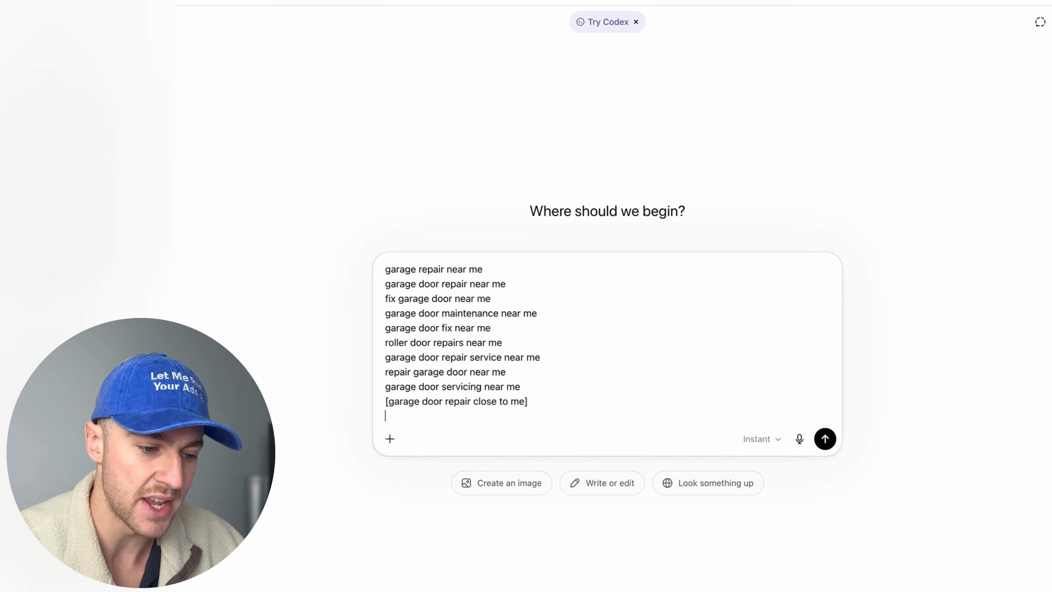
{"action": "type", "text": "make all these exact match"}
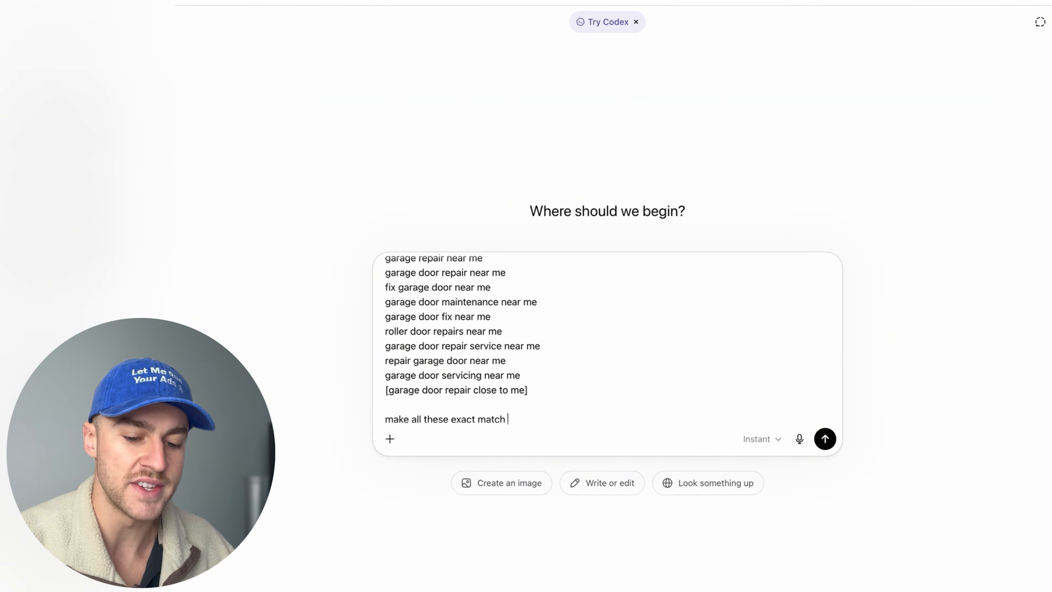
{"action": "key", "text": "Return"}
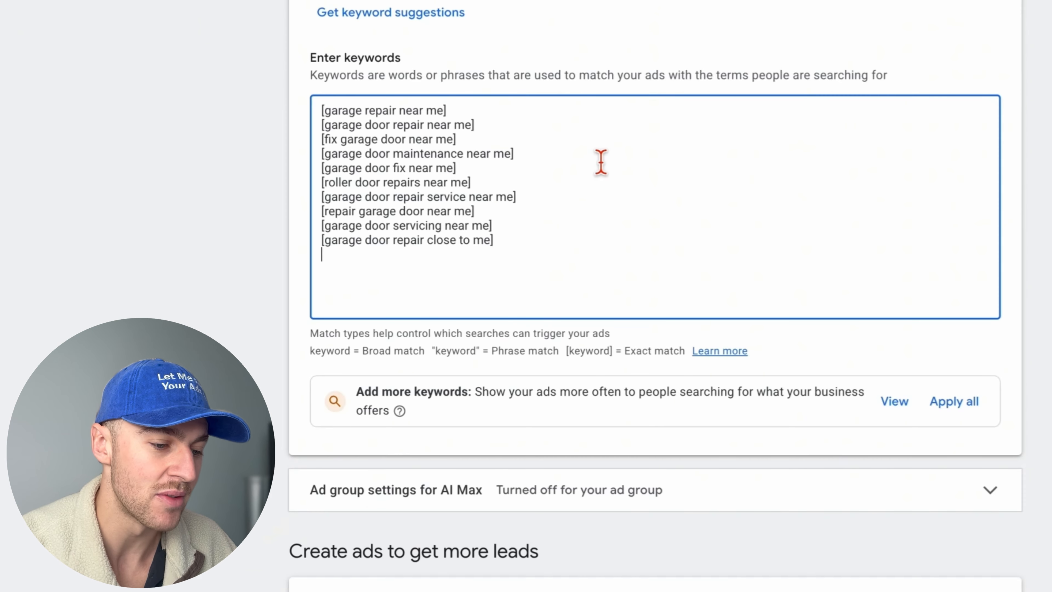
Step: Clear the five suggested ad headlines, from "Express Garage Doors" through "Door Repairs, Melbourne"
{"action": "scroll", "coordinate": [572, 291], "scroll_direction": "down", "scroll_amount": 1}
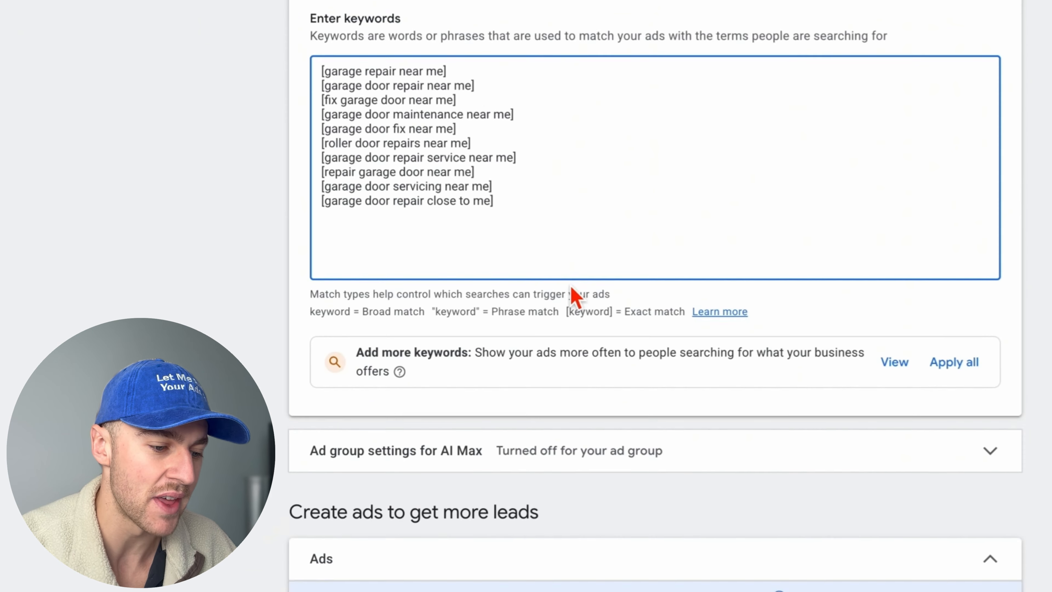
{"action": "scroll", "coordinate": [570, 384], "scroll_direction": "down", "scroll_amount": 15}
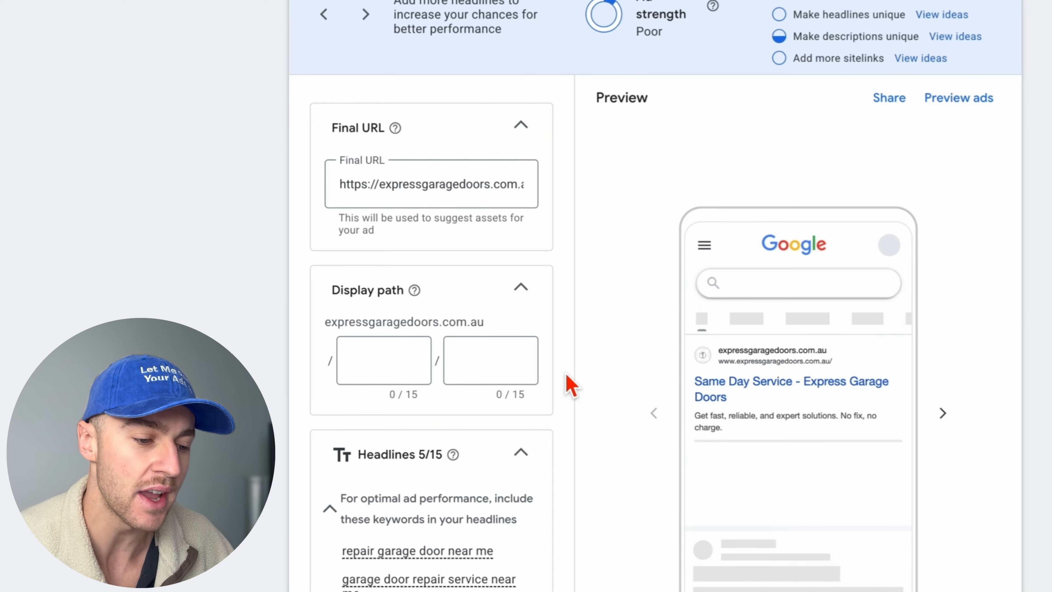
{"action": "scroll", "coordinate": [570, 383], "scroll_direction": "down", "scroll_amount": 4}
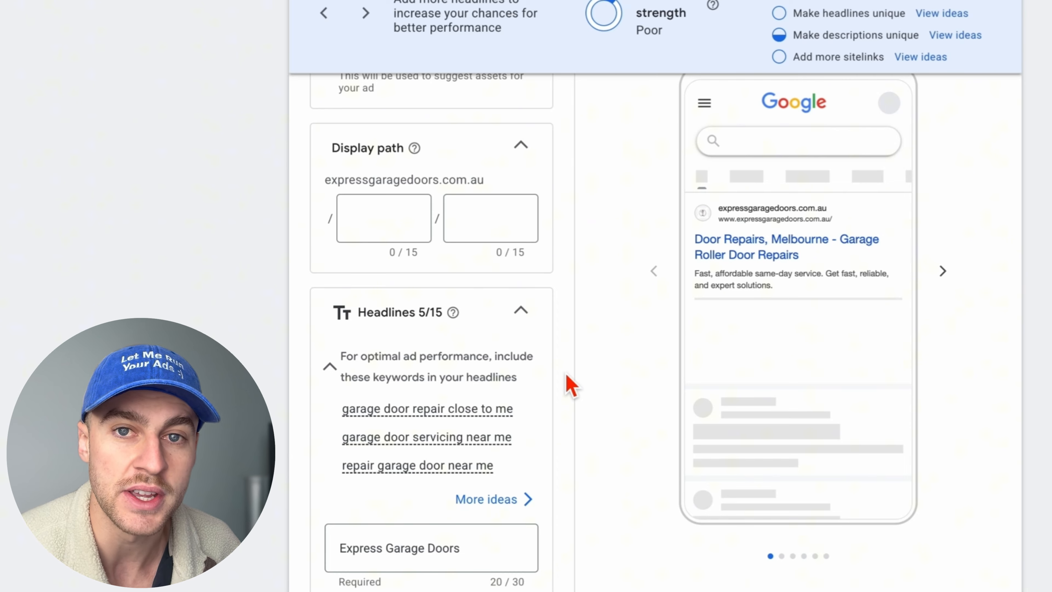
{"action": "scroll", "coordinate": [570, 384], "scroll_direction": "down", "scroll_amount": 10}
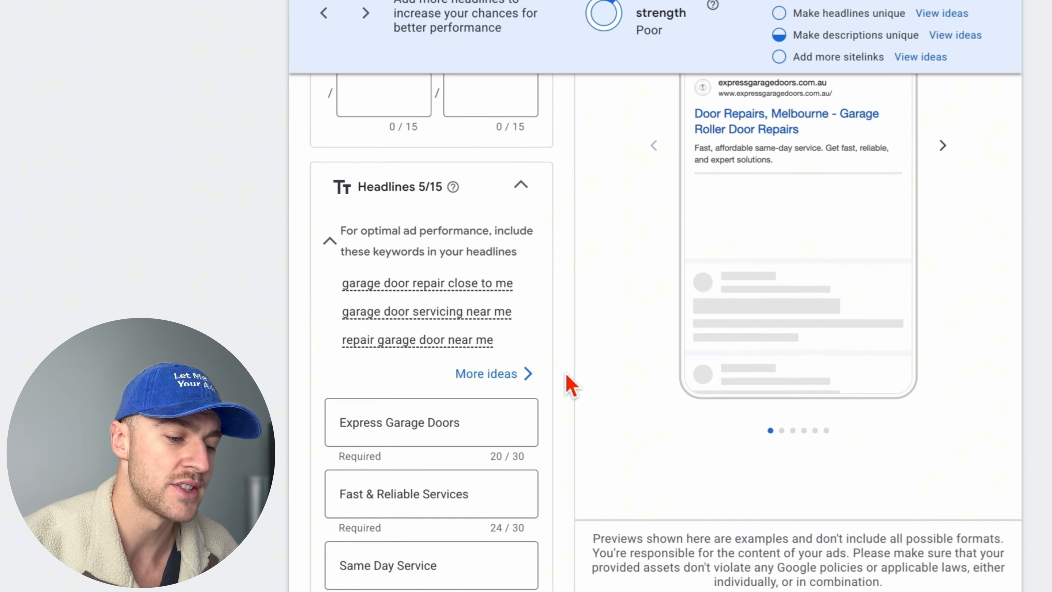
{"action": "left_click_drag", "start_coordinate": [463, 215], "coordinate": [357, 214]}
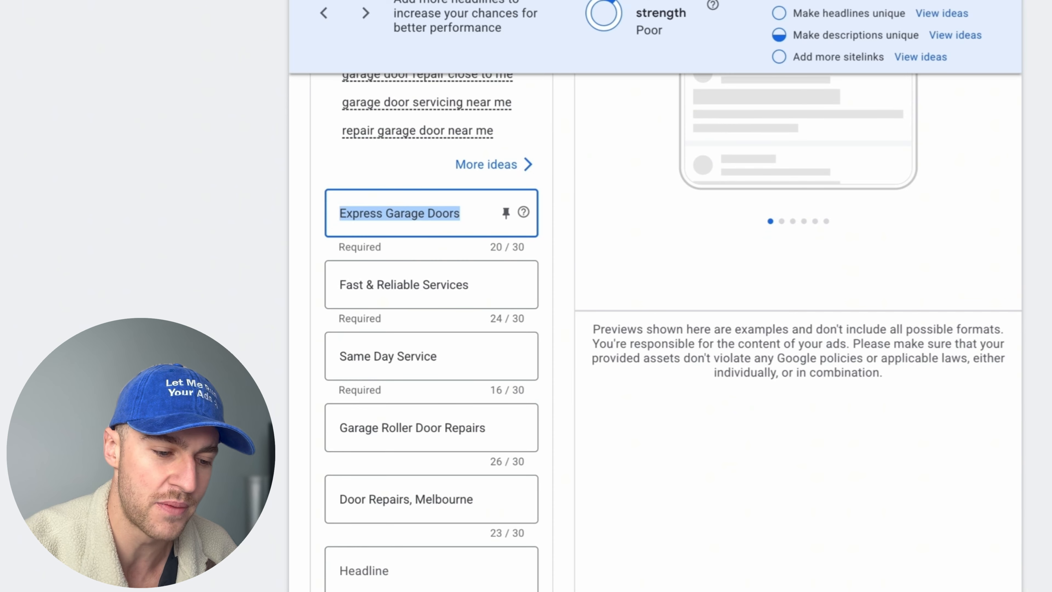
{"action": "key", "text": "BackSpace"}
{"action": "left_click", "coordinate": [482, 291]}
{"action": "left_click_drag", "start_coordinate": [481, 291], "coordinate": [207, 219]}
{"action": "key", "text": "BackSpace"}
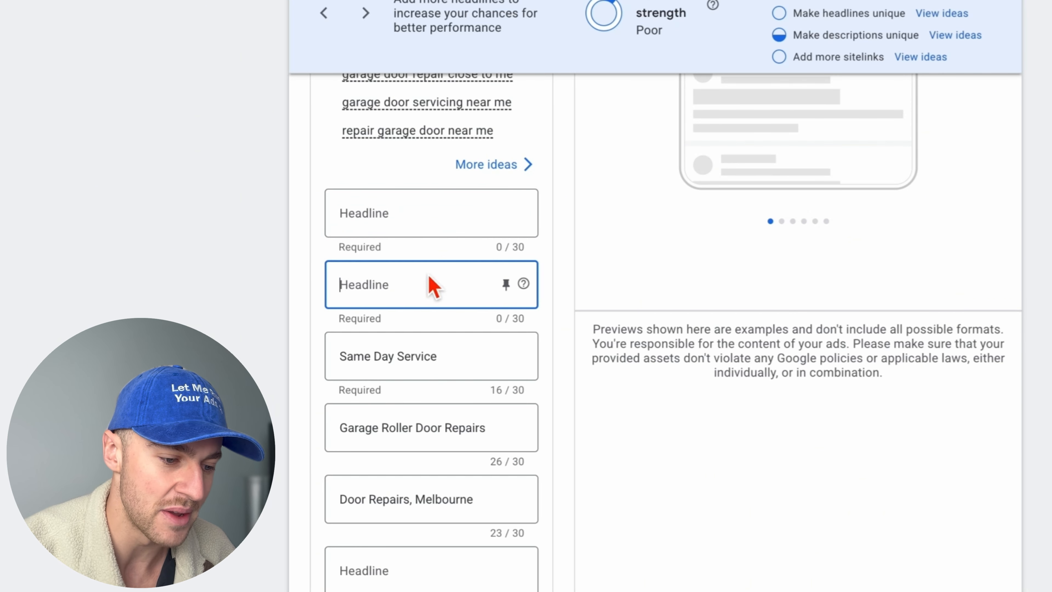
{"action": "left_click", "coordinate": [471, 362]}
{"action": "left_click_drag", "start_coordinate": [465, 359], "coordinate": [263, 359]}
{"action": "key", "text": "BackSpace"}
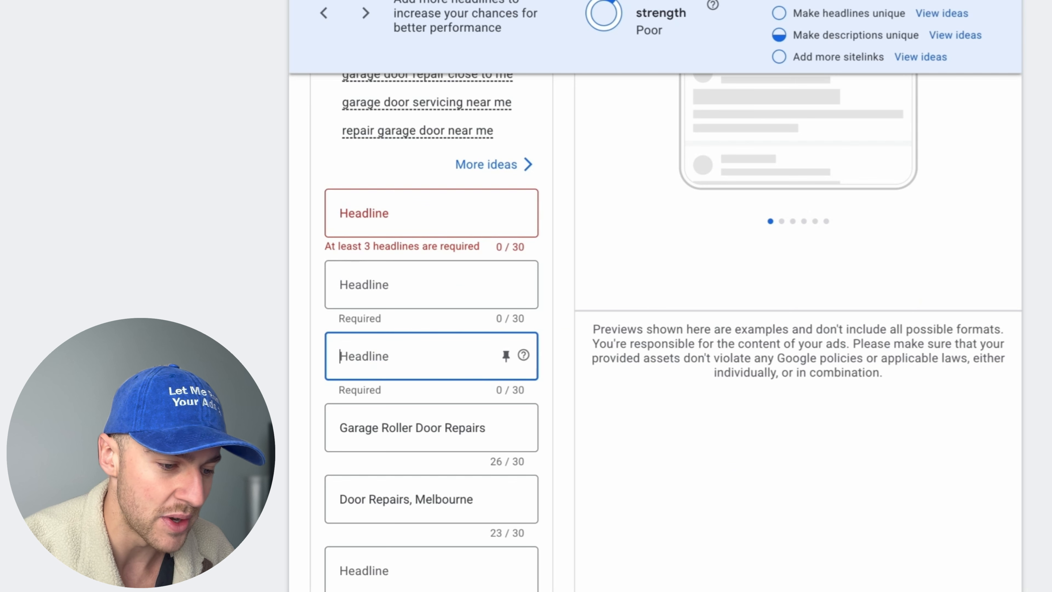
{"action": "left_click_drag", "start_coordinate": [488, 430], "coordinate": [265, 431]}
{"action": "key", "text": "BackSpace"}
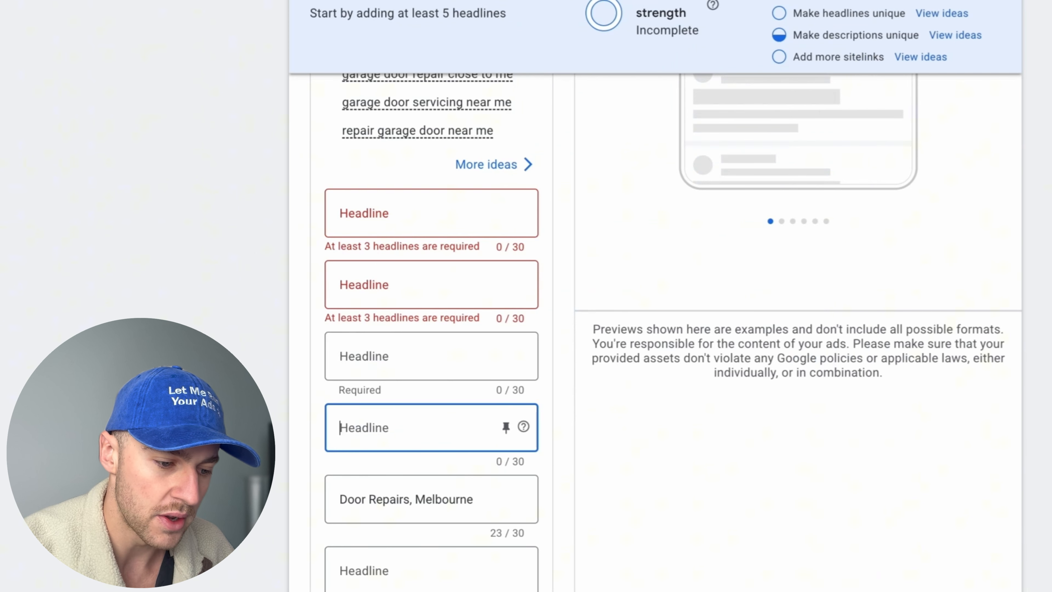
{"action": "left_click_drag", "start_coordinate": [478, 510], "coordinate": [301, 510]}
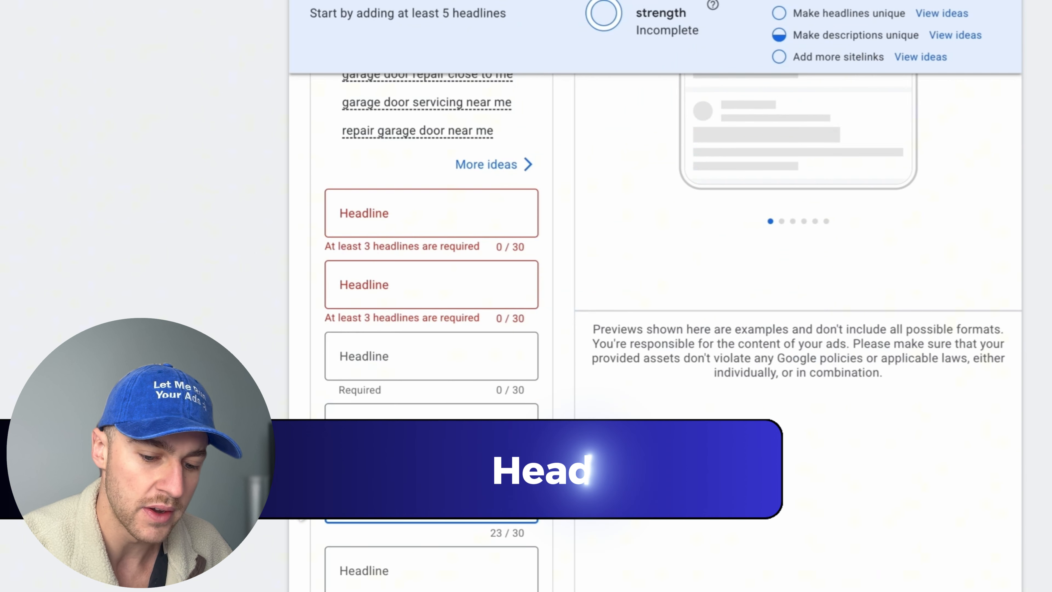
{"action": "key", "text": "BackSpace"}
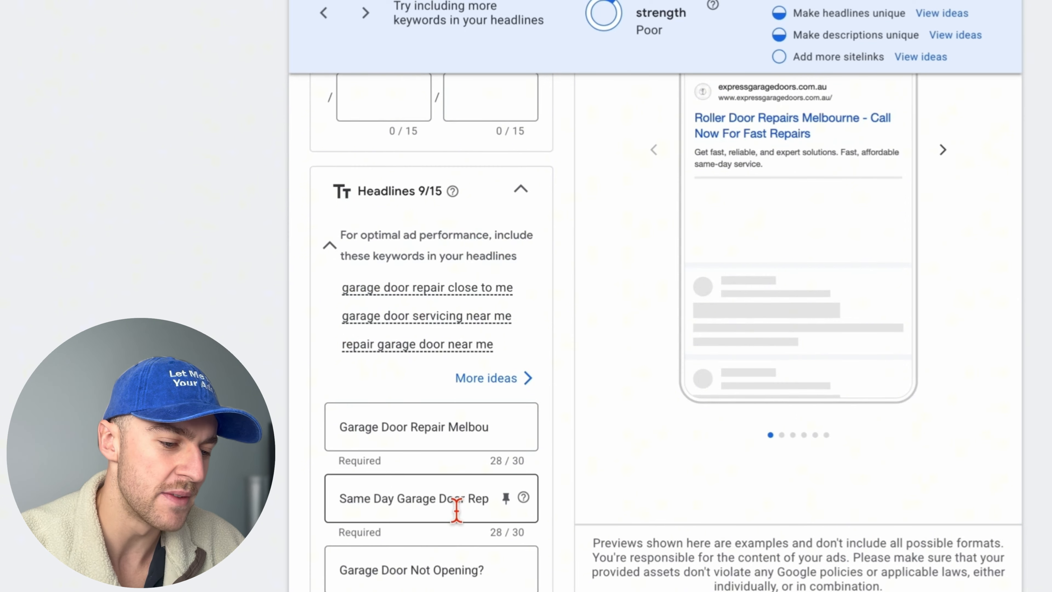
Step: Review the ad's new headlines, from the garage door repair headline through the free repair quotes headline
{"action": "scroll", "coordinate": [456, 510], "scroll_direction": "down", "scroll_amount": 5}
{"action": "scroll", "coordinate": [459, 518], "scroll_direction": "down", "scroll_amount": 3}
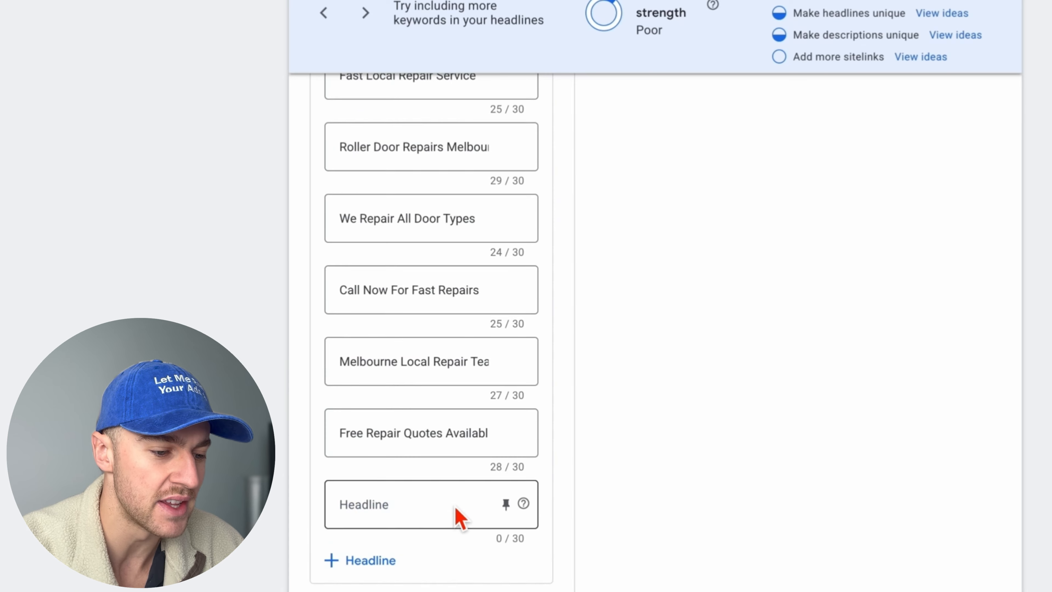
{"action": "scroll", "coordinate": [459, 519], "scroll_direction": "up", "scroll_amount": 10}
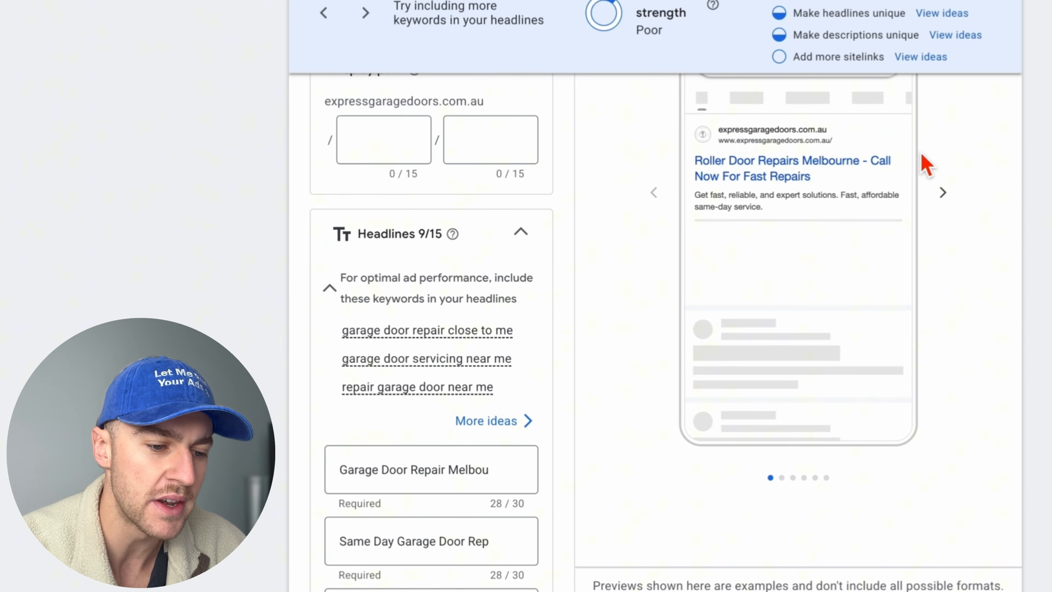
{"action": "scroll", "coordinate": [472, 441], "scroll_direction": "down", "scroll_amount": 7}
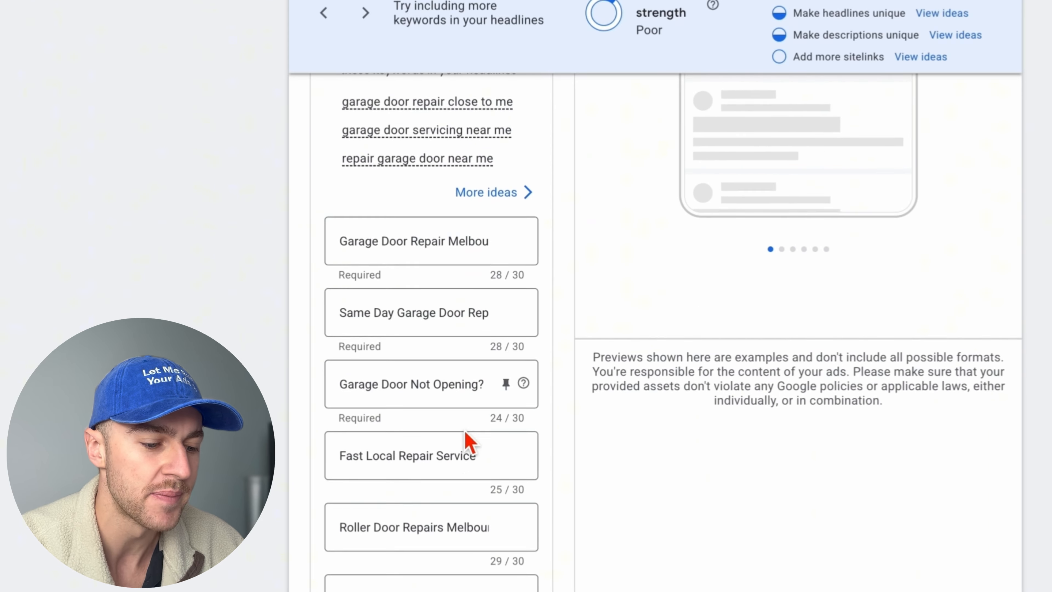
{"action": "scroll", "coordinate": [470, 442], "scroll_direction": "down", "scroll_amount": 3}
{"action": "scroll", "coordinate": [465, 432], "scroll_direction": "down", "scroll_amount": 1}
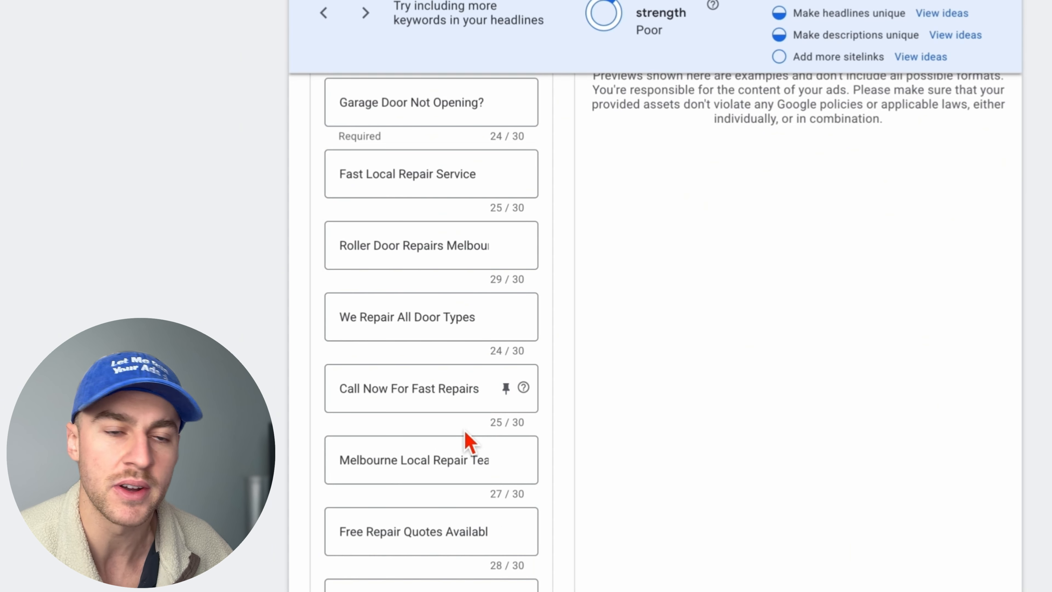
Step: Replace the suggested ad descriptions with four repair descriptions, beginning with "Fast Garage Door Repairs Across Melbourne. Same Day Service Available. Call Today."
{"action": "scroll", "coordinate": [465, 432], "scroll_direction": "down", "scroll_amount": 9}
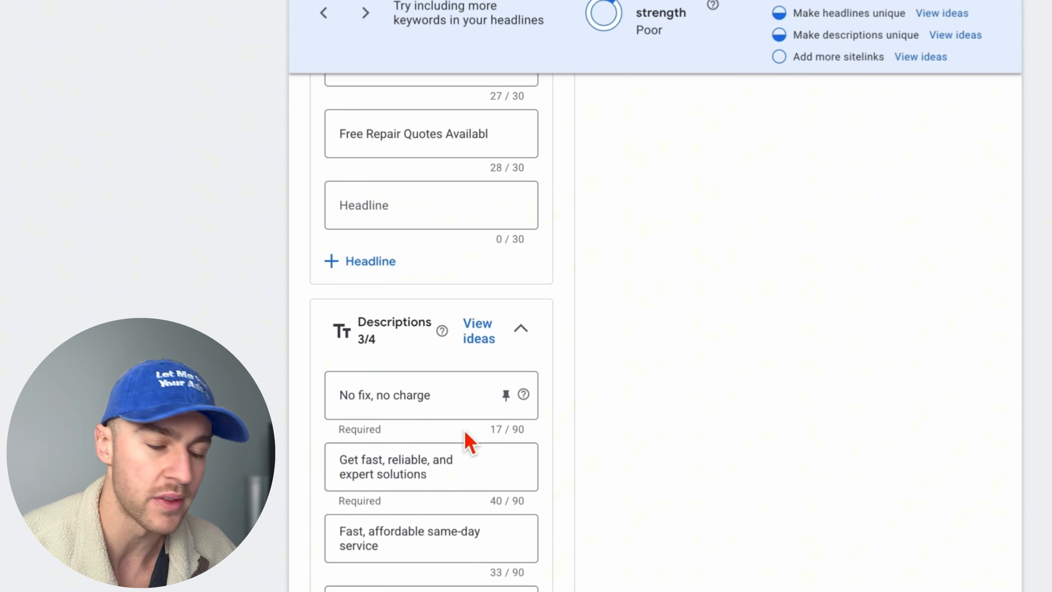
{"action": "scroll", "coordinate": [468, 441], "scroll_direction": "down", "scroll_amount": 1}
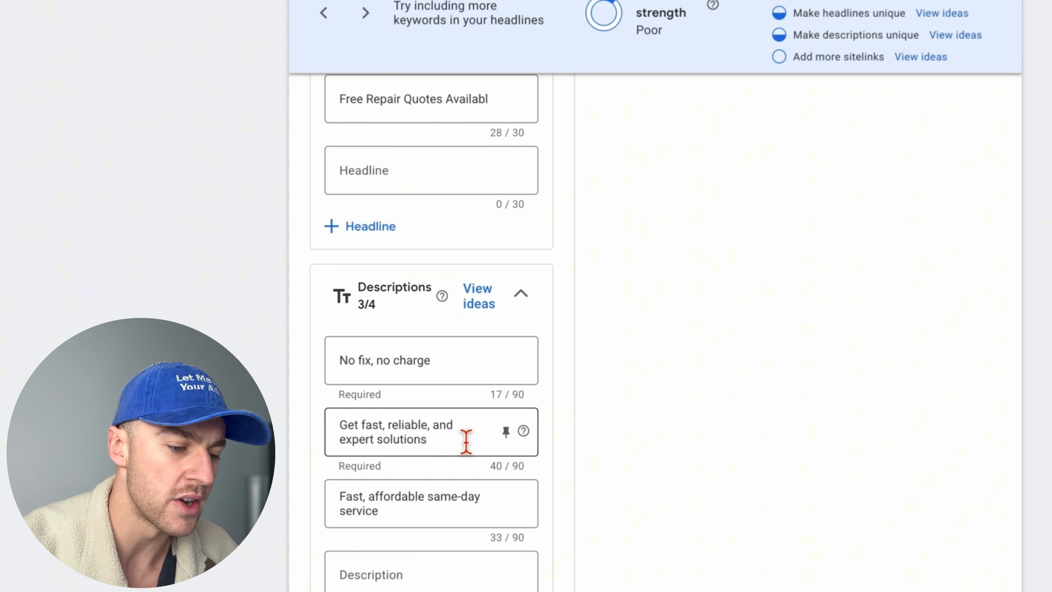
{"action": "left_click_drag", "start_coordinate": [465, 440], "coordinate": [295, 400]}
{"action": "key", "text": "BackSpace"}
{"action": "left_click_drag", "start_coordinate": [445, 367], "coordinate": [296, 361]}
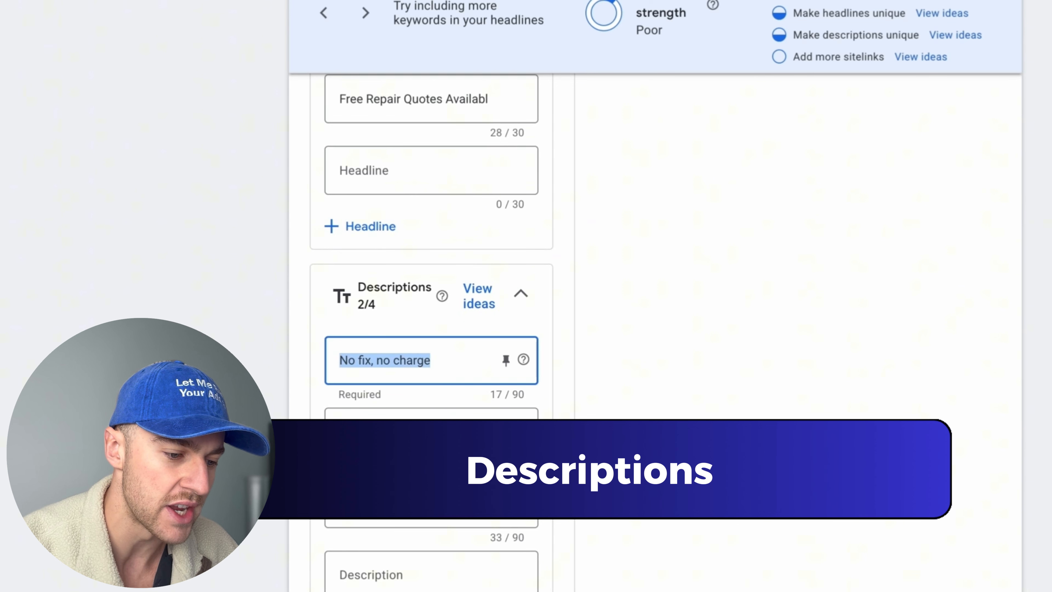
{"action": "key", "text": "BackSpace"}
{"action": "left_click_drag", "start_coordinate": [386, 514], "coordinate": [306, 483]}
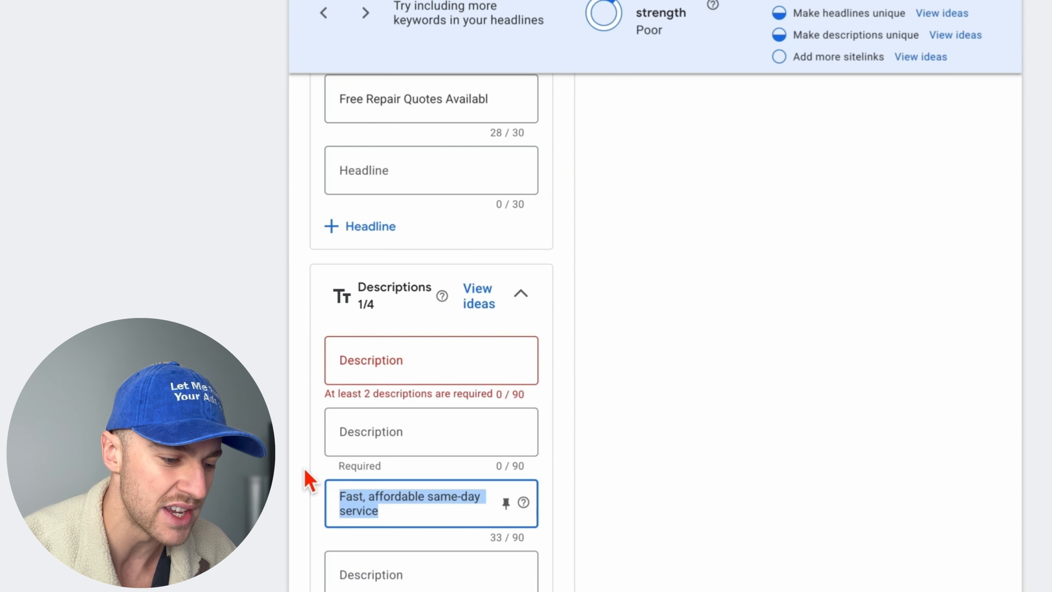
{"action": "key", "text": "BackSpace"}
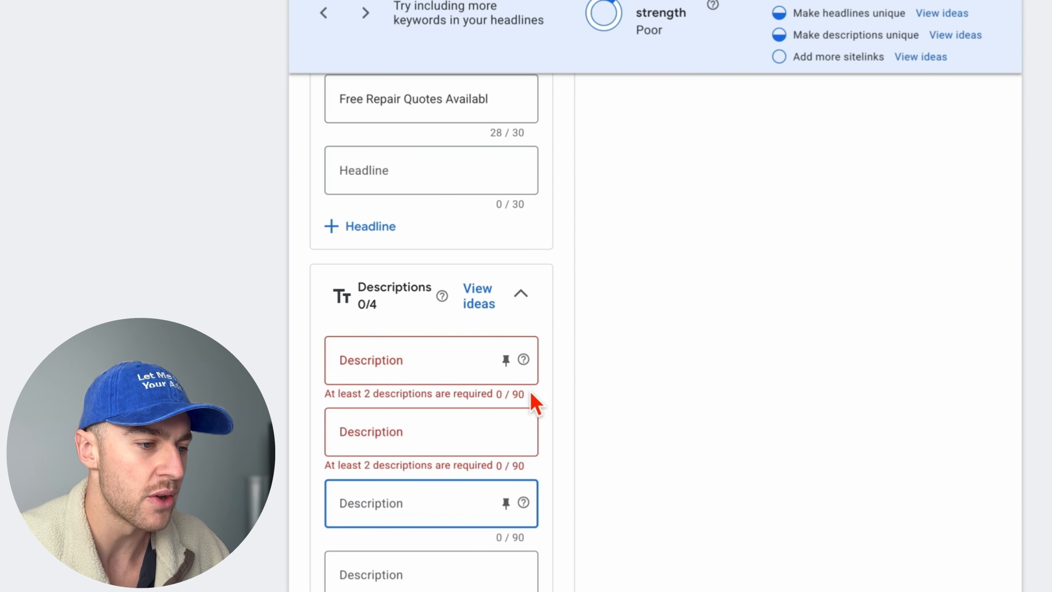
{"action": "key", "text": "ctrl+v"}
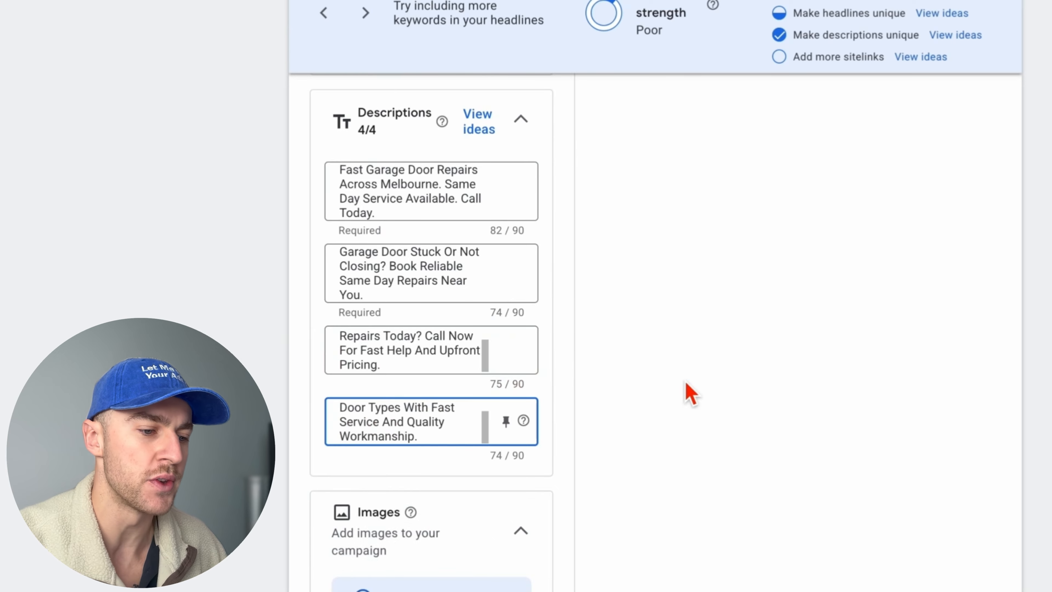
Step: Examine how the new headlines and descriptions combine in the ad preview, comparing it with the entered headline and description texts
{"action": "scroll", "coordinate": [536, 292], "scroll_direction": "up", "scroll_amount": 15}
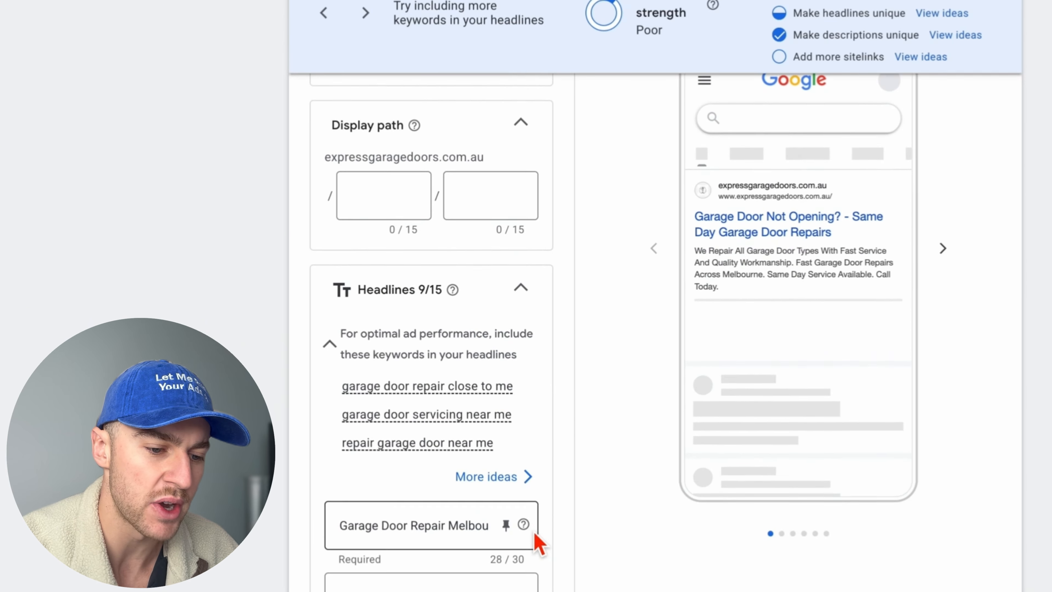
{"action": "scroll", "coordinate": [537, 543], "scroll_direction": "up", "scroll_amount": 3}
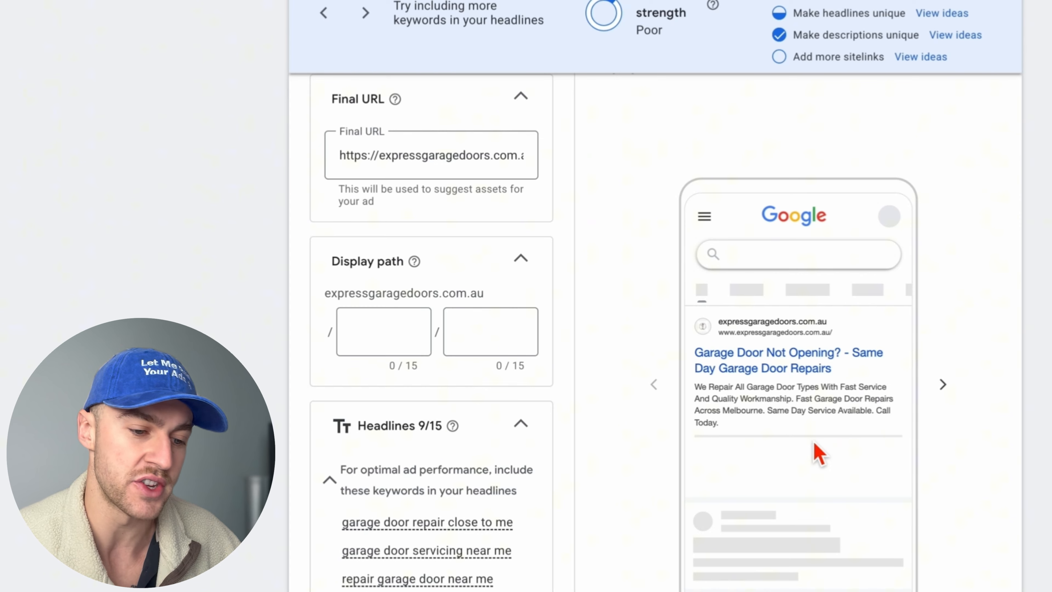
{"action": "scroll", "coordinate": [819, 454], "scroll_direction": "down", "scroll_amount": 3}
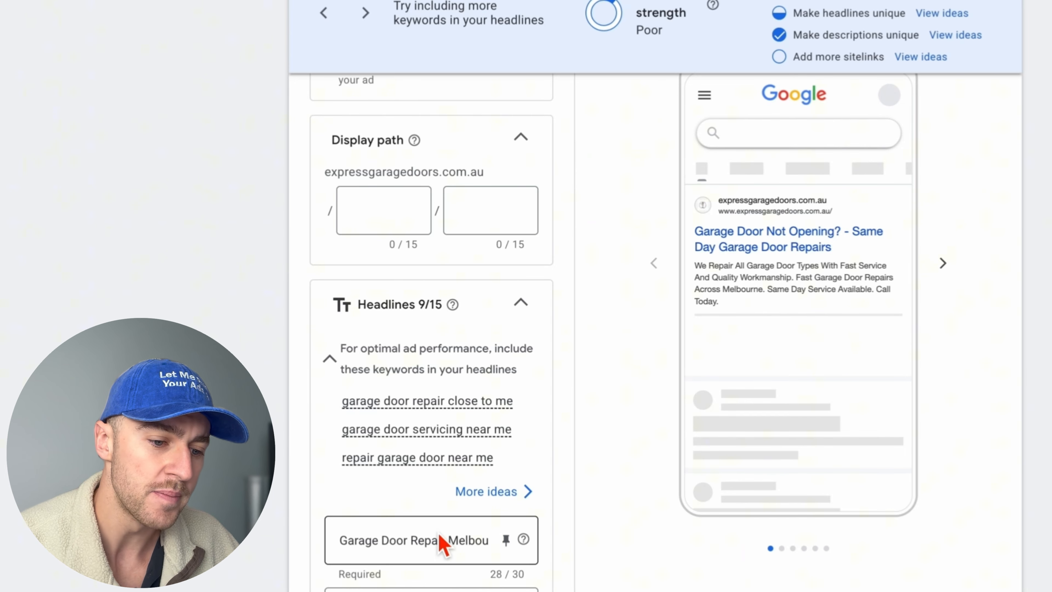
{"action": "scroll", "coordinate": [442, 541], "scroll_direction": "down", "scroll_amount": 6}
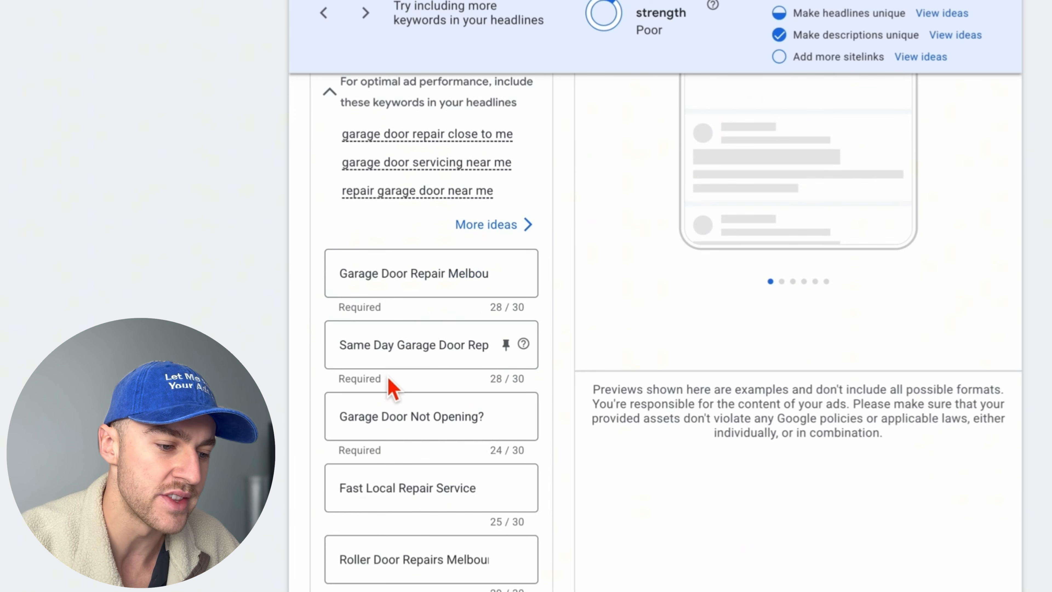
{"action": "scroll", "coordinate": [391, 386], "scroll_direction": "up", "scroll_amount": 4}
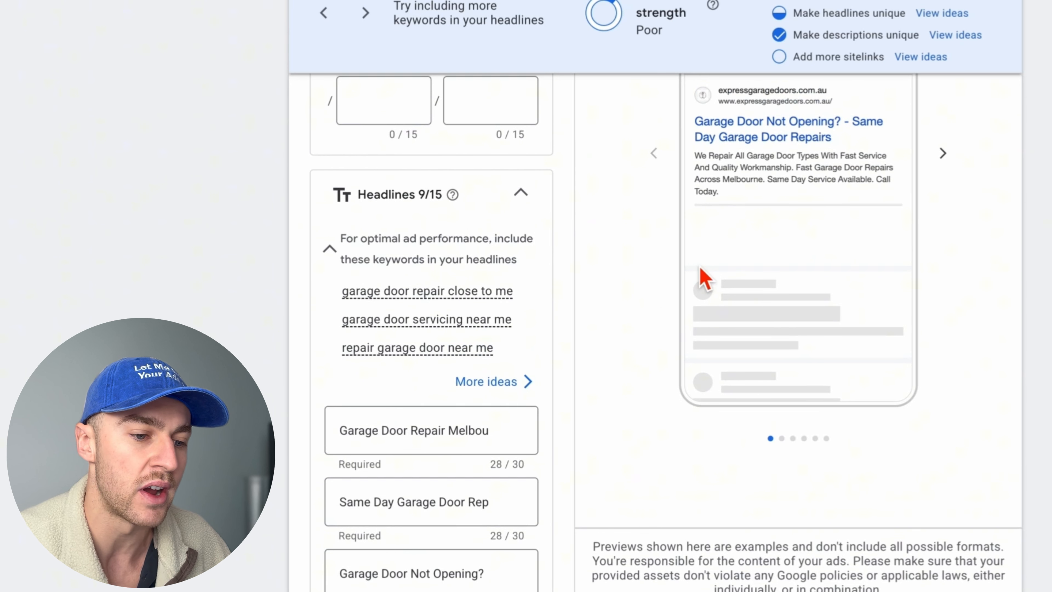
{"action": "scroll", "coordinate": [701, 274], "scroll_direction": "up", "scroll_amount": 2}
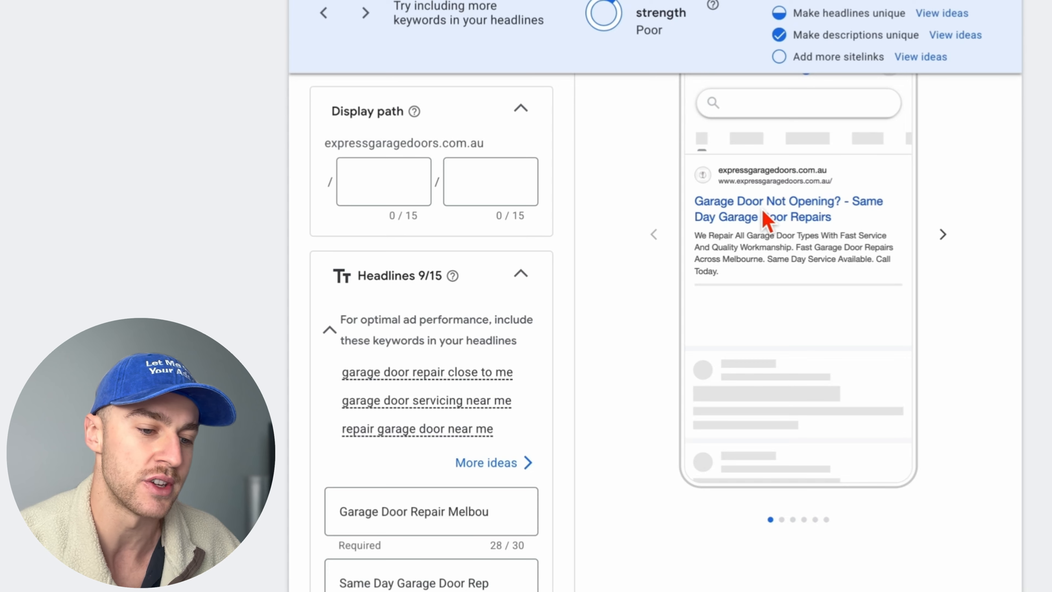
{"action": "scroll", "coordinate": [617, 435], "scroll_direction": "down", "scroll_amount": 15}
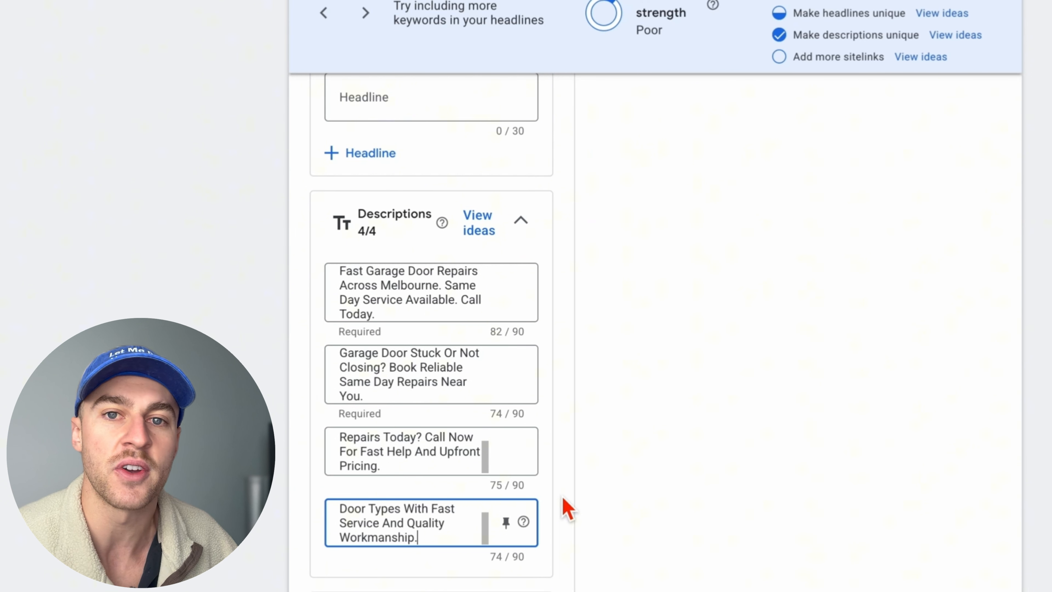
{"action": "scroll", "coordinate": [401, 315], "scroll_direction": "up", "scroll_amount": 1}
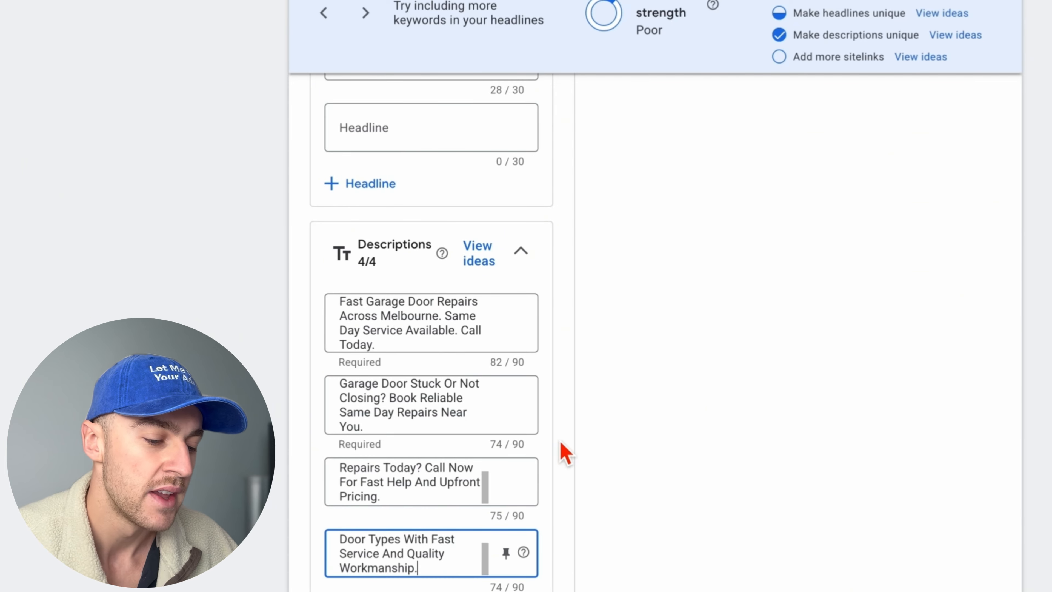
{"action": "scroll", "coordinate": [565, 451], "scroll_direction": "down", "scroll_amount": 3}
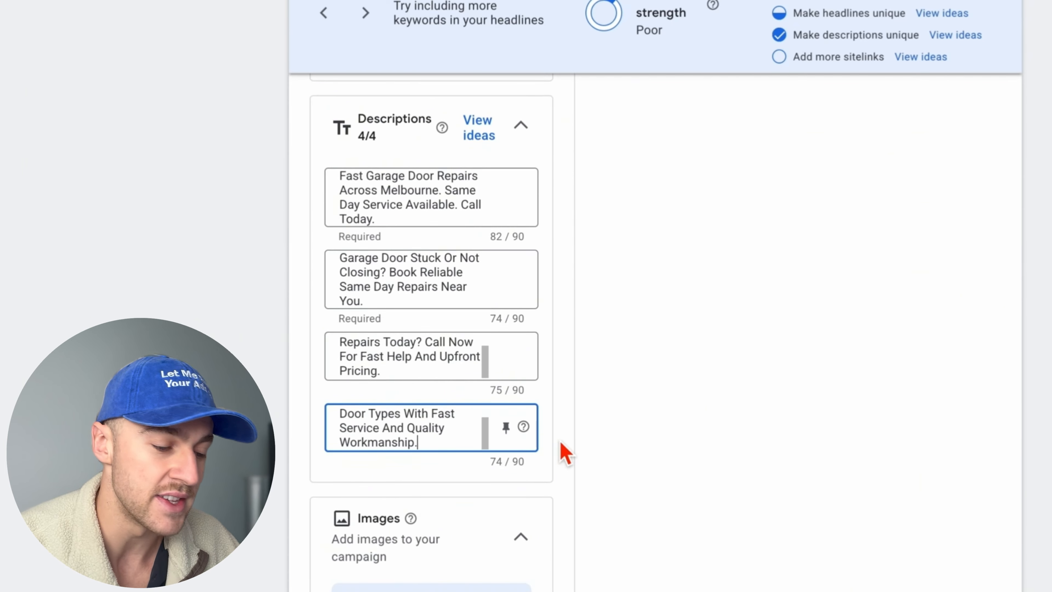
Step: Add three technician photos from the website image scan to the campaign: the kneeling repair, the vertical overhead shot and the rear view at the door
{"action": "scroll", "coordinate": [564, 453], "scroll_direction": "down", "scroll_amount": 8}
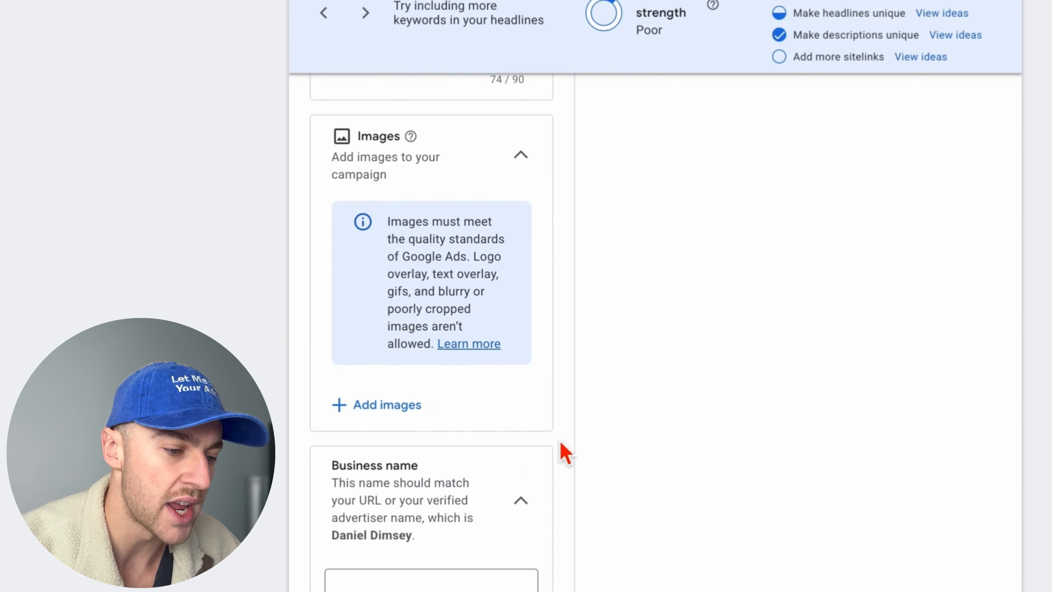
{"action": "scroll", "coordinate": [456, 439], "scroll_direction": "up", "scroll_amount": 2}
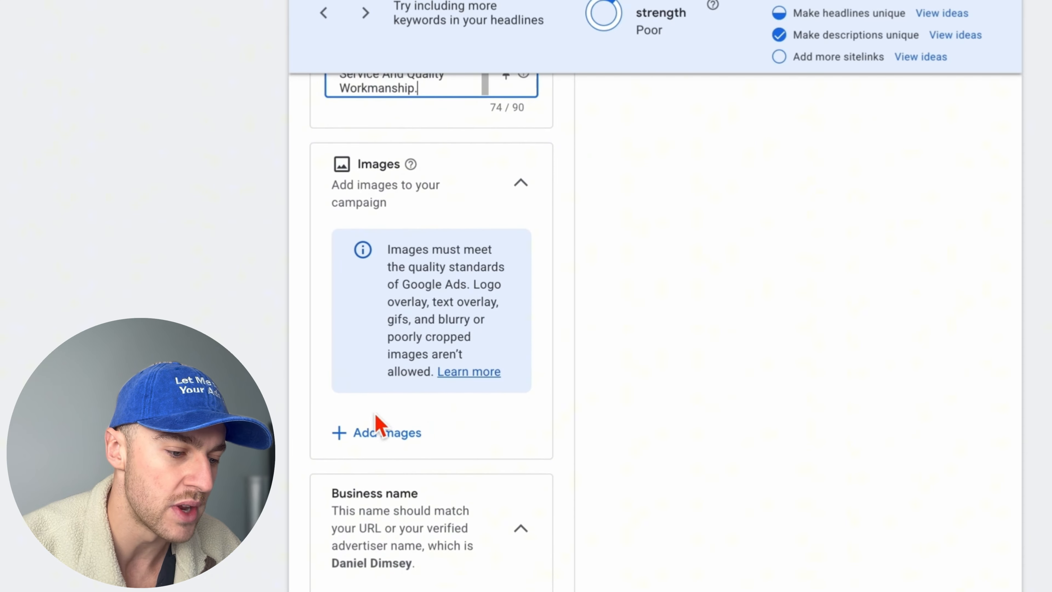
{"action": "left_click", "coordinate": [394, 452]}
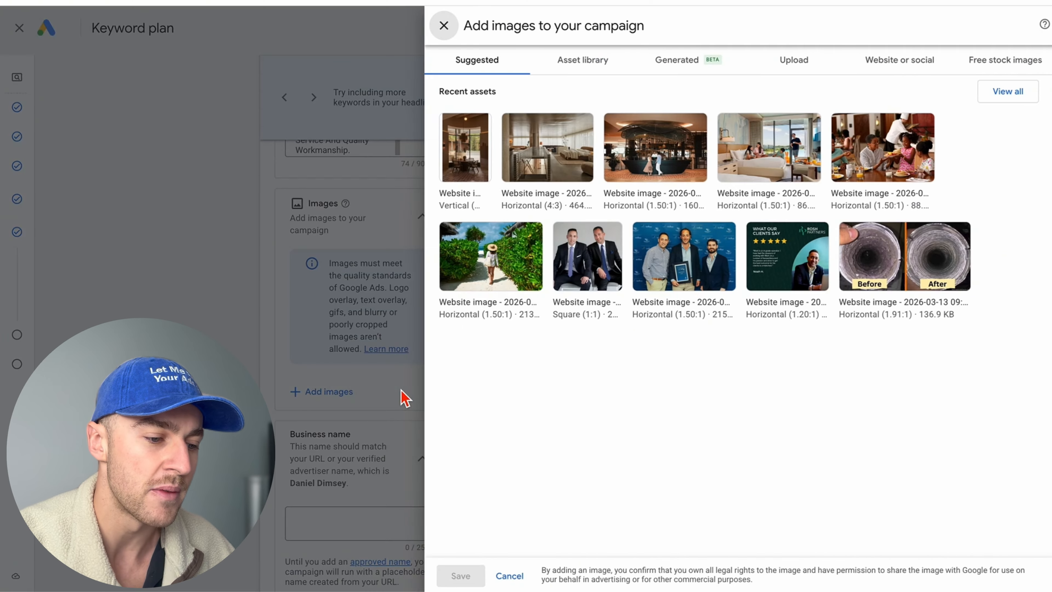
{"action": "left_click", "coordinate": [890, 72]}
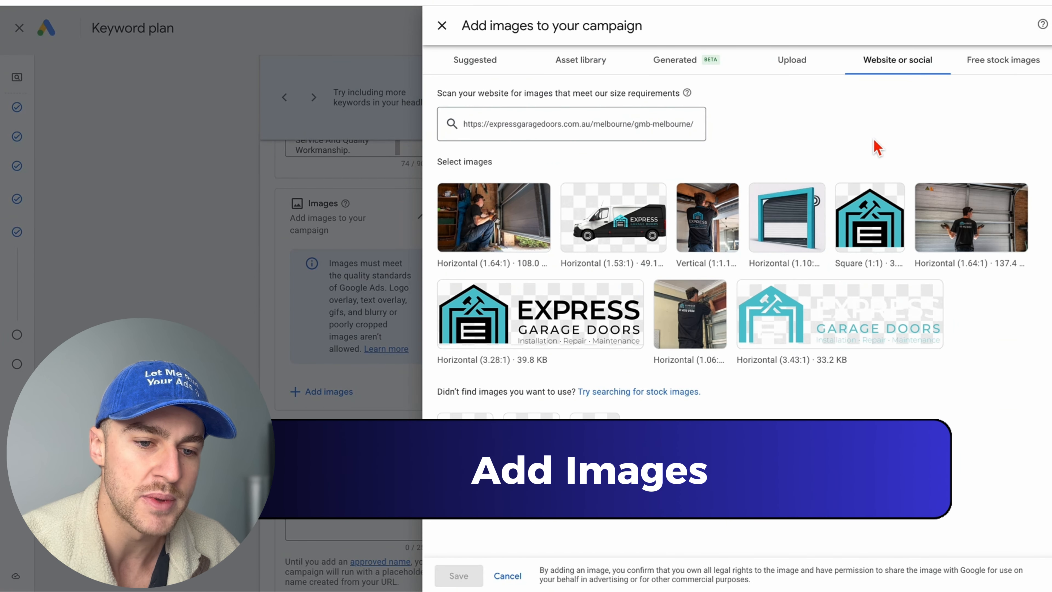
{"action": "mouse_move", "coordinate": [521, 239]}
{"action": "left_click", "coordinate": [497, 219]}
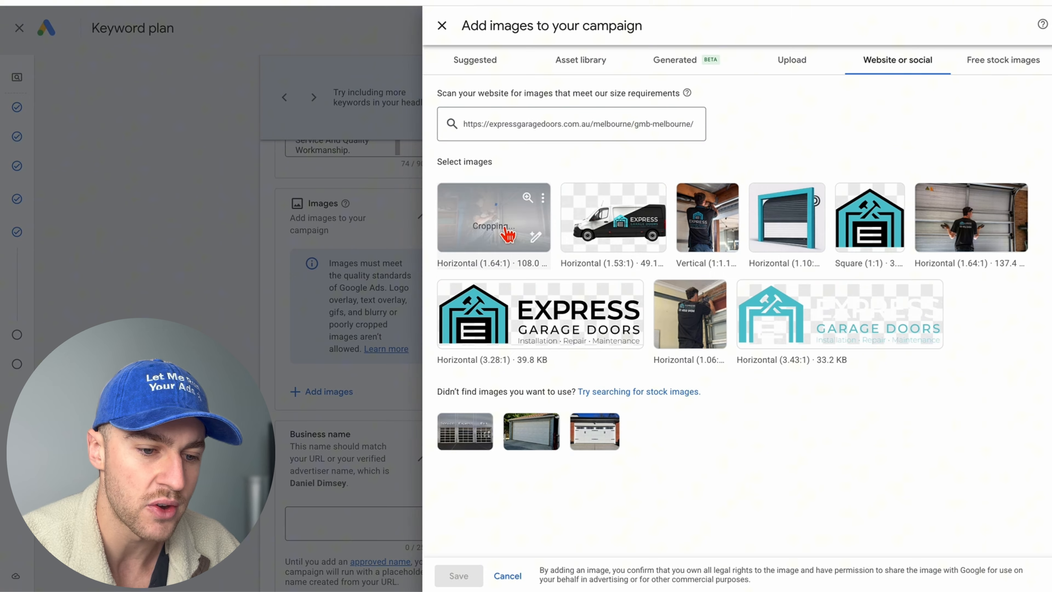
{"action": "left_click", "coordinate": [707, 218]}
{"action": "mouse_move", "coordinate": [700, 334]}
{"action": "left_click", "coordinate": [970, 219]}
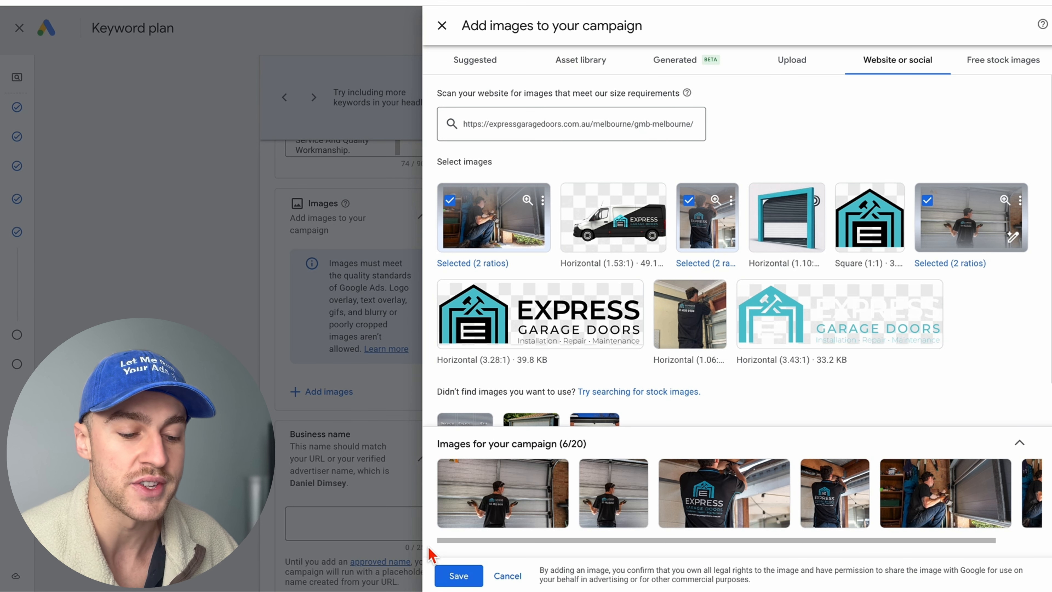
{"action": "left_click", "coordinate": [455, 575]}
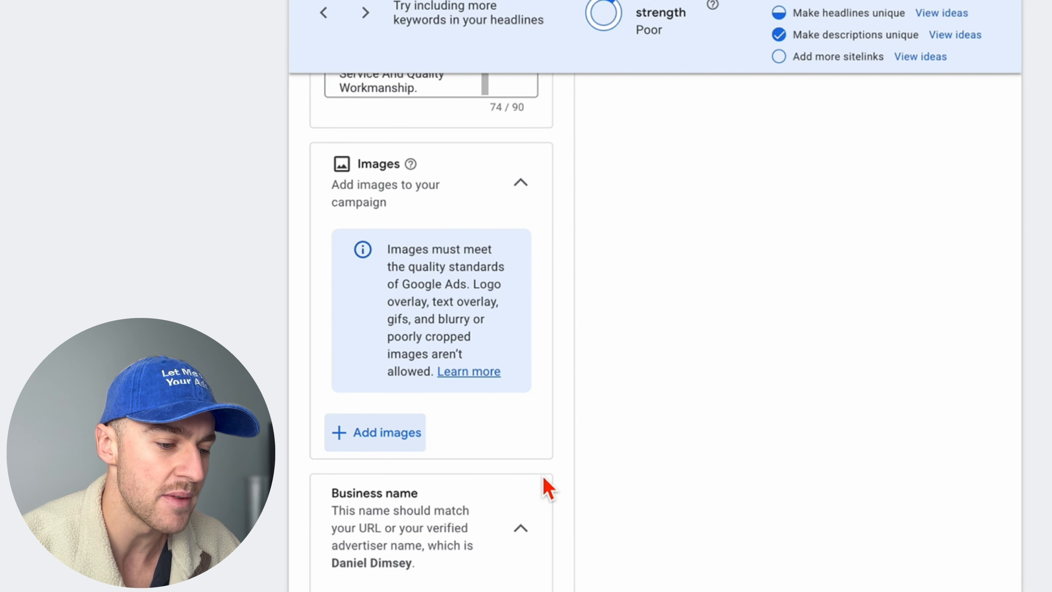
Step: Draft two sitelinks with the texts "Garage Door Repair" and "Garage Door Installation"
{"action": "scroll", "coordinate": [547, 489], "scroll_direction": "down", "scroll_amount": 6}
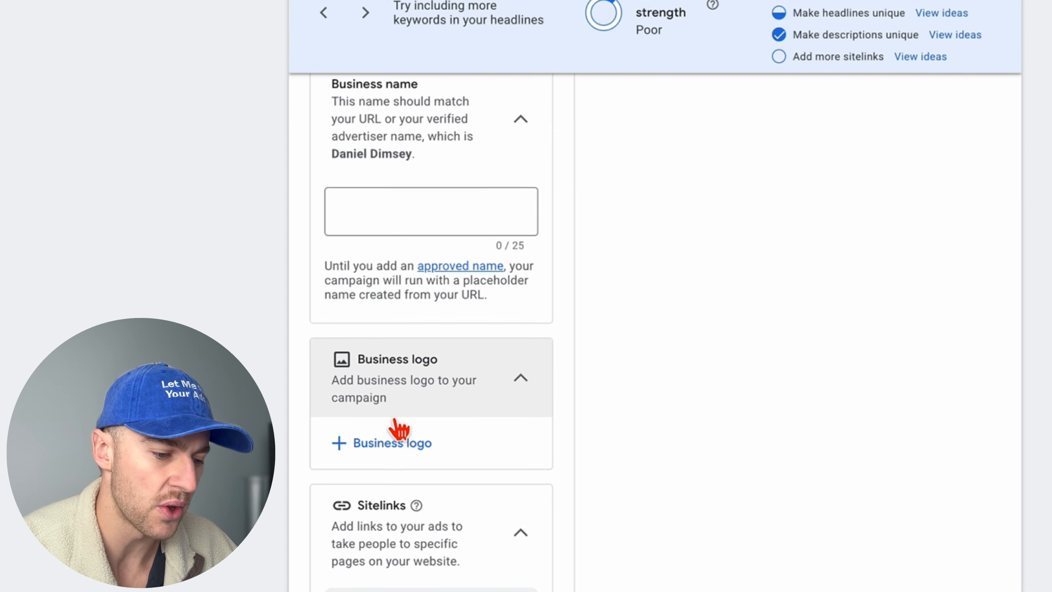
{"action": "scroll", "coordinate": [395, 427], "scroll_direction": "down", "scroll_amount": 6}
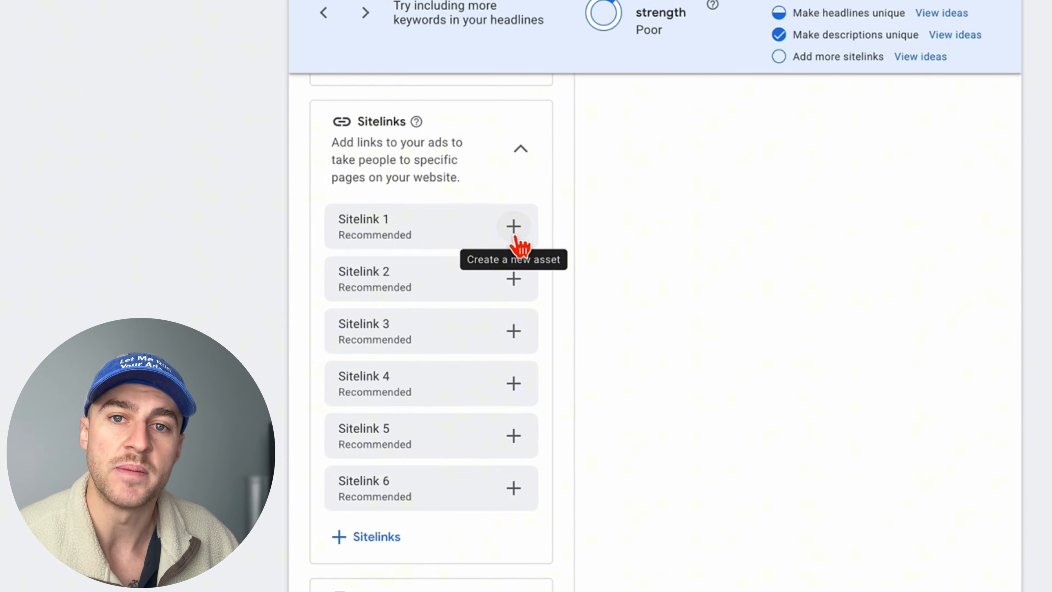
{"action": "left_click", "coordinate": [514, 232]}
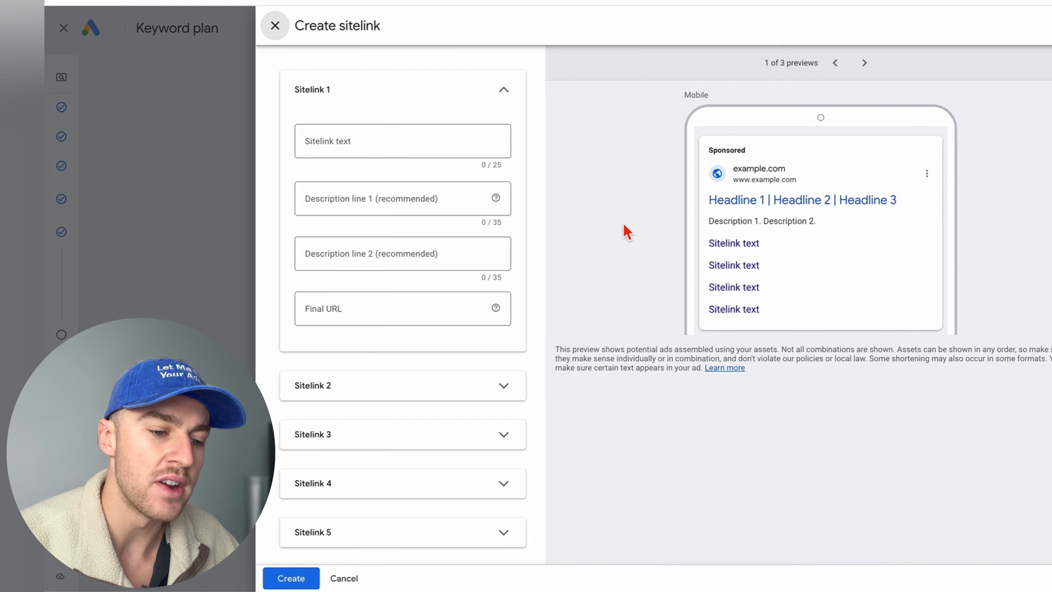
{"action": "type", "text": "Garage Door Repair"}
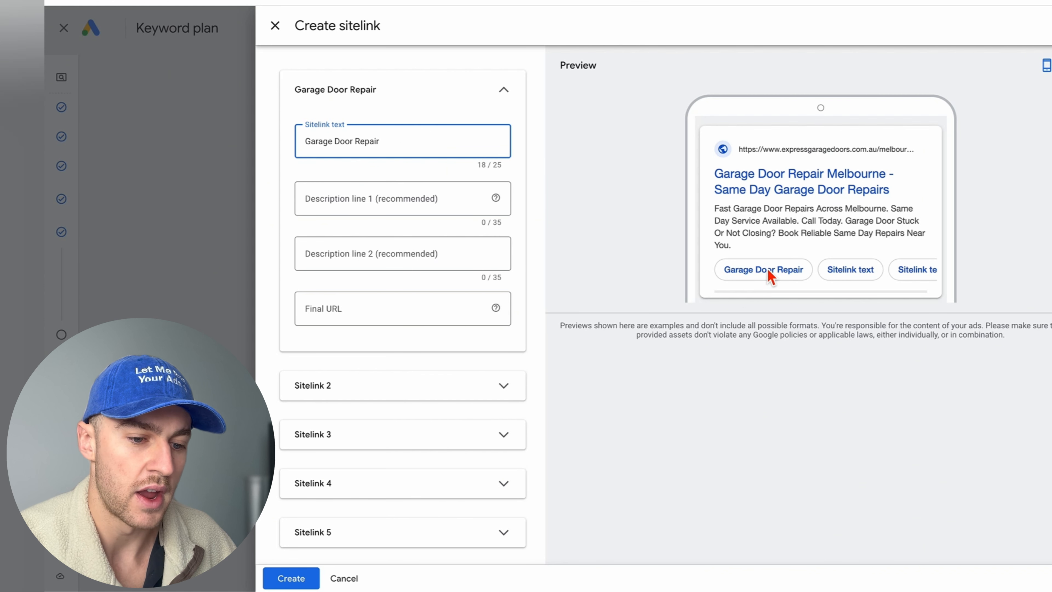
{"action": "left_click", "coordinate": [385, 393]}
{"action": "left_click", "coordinate": [347, 451]}
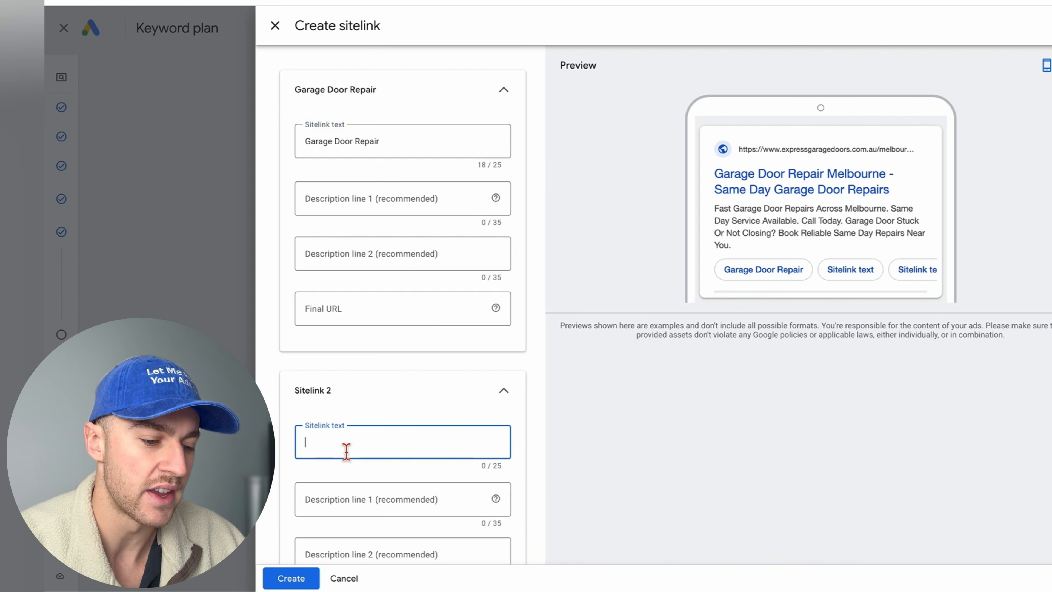
{"action": "type", "text": "Garage Door Installation"}
Step: Go through the description and final URL fields of the Garage Door Repair sitelink, and leave the form without creating the sitelinks
{"action": "scroll", "coordinate": [388, 464], "scroll_direction": "down", "scroll_amount": 5}
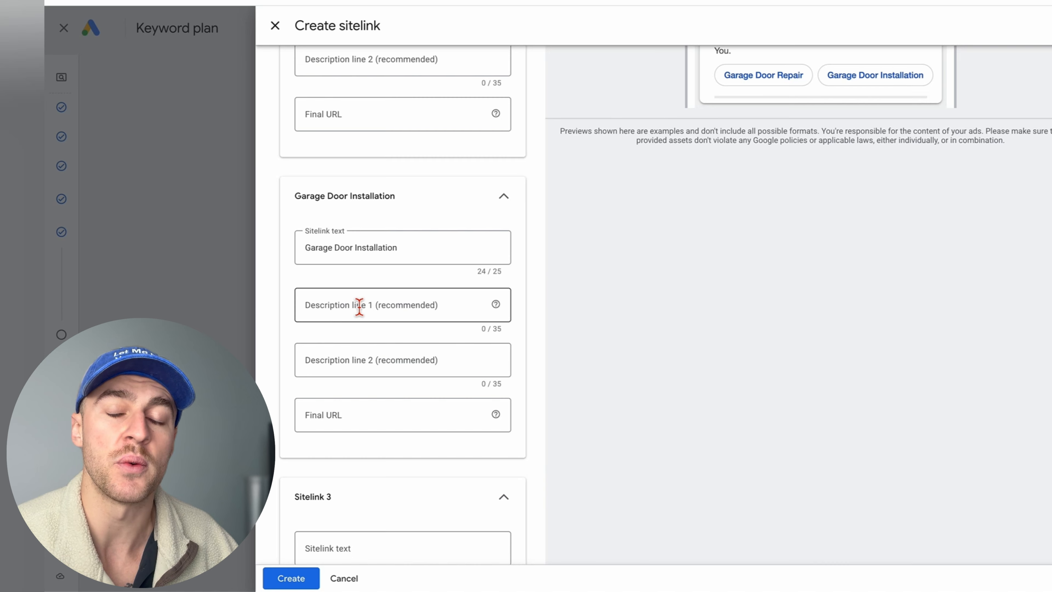
{"action": "scroll", "coordinate": [359, 307], "scroll_direction": "up", "scroll_amount": 5}
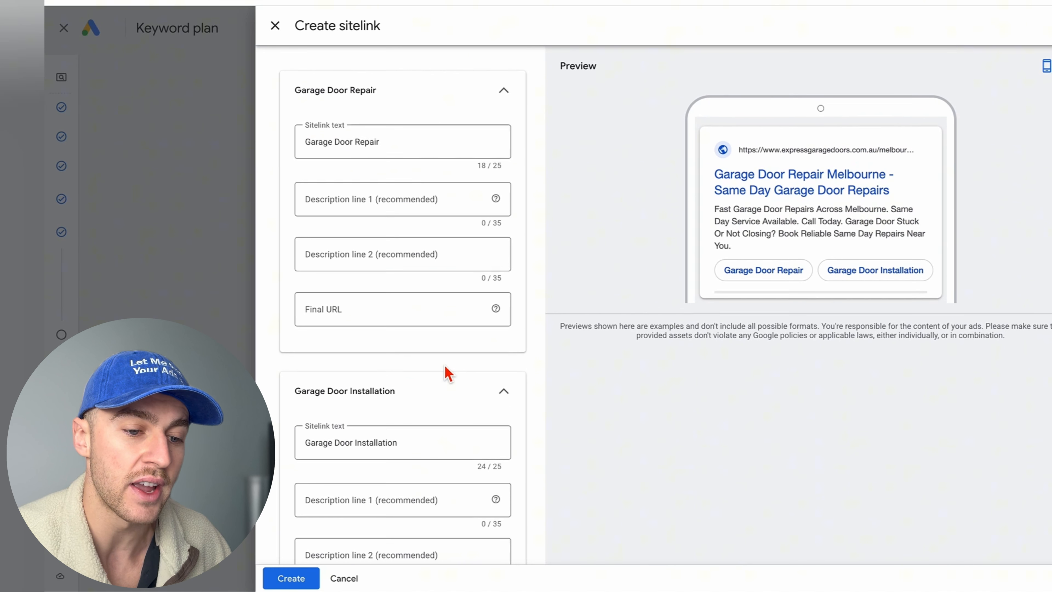
{"action": "left_click", "coordinate": [399, 318]}
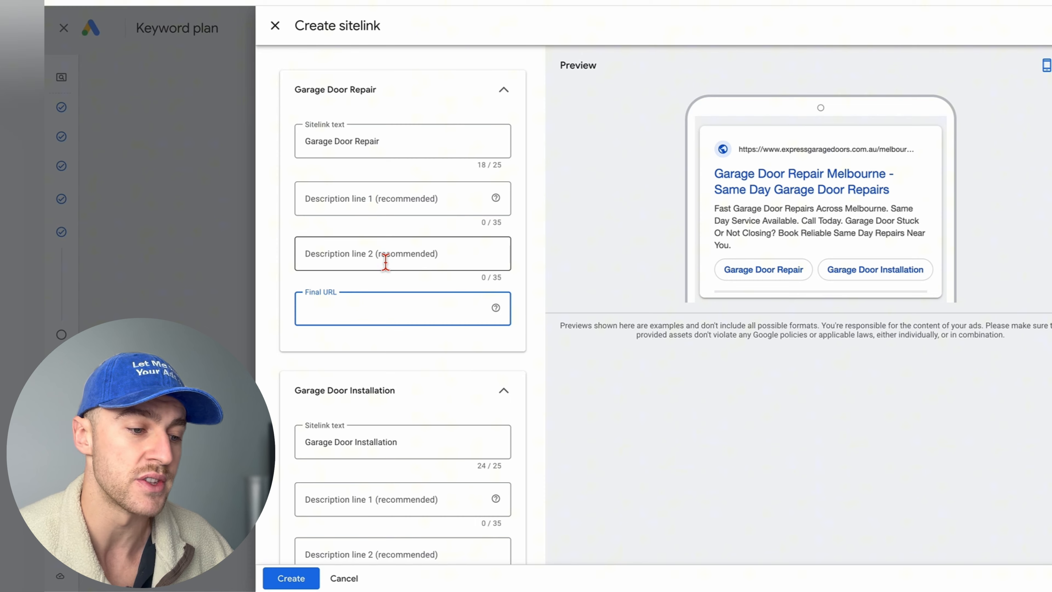
{"action": "scroll", "coordinate": [385, 420], "scroll_direction": "down", "scroll_amount": 1}
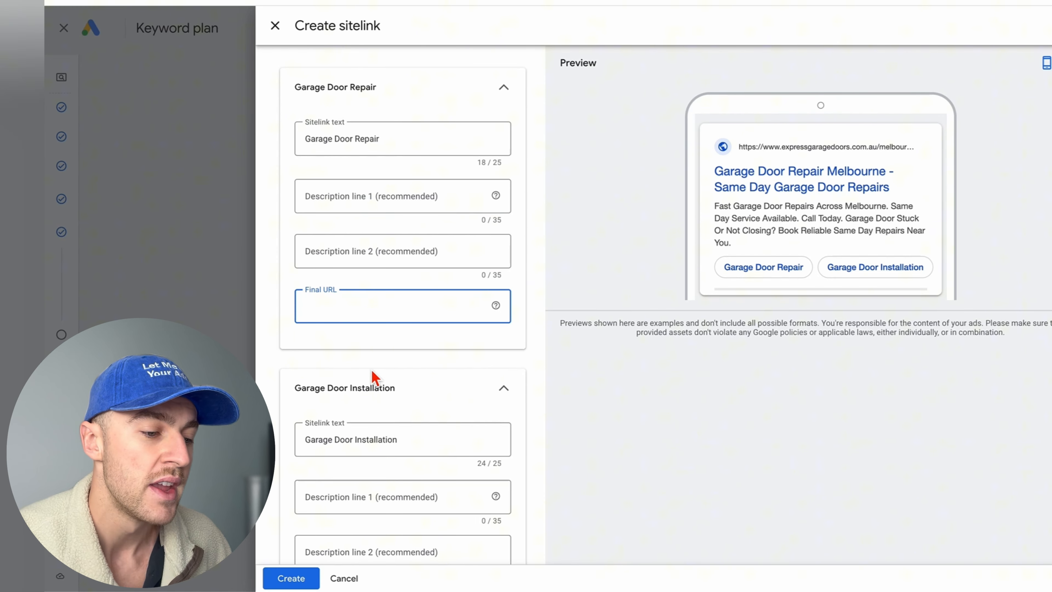
{"action": "left_click", "coordinate": [359, 204]}
{"action": "left_click", "coordinate": [363, 302]}
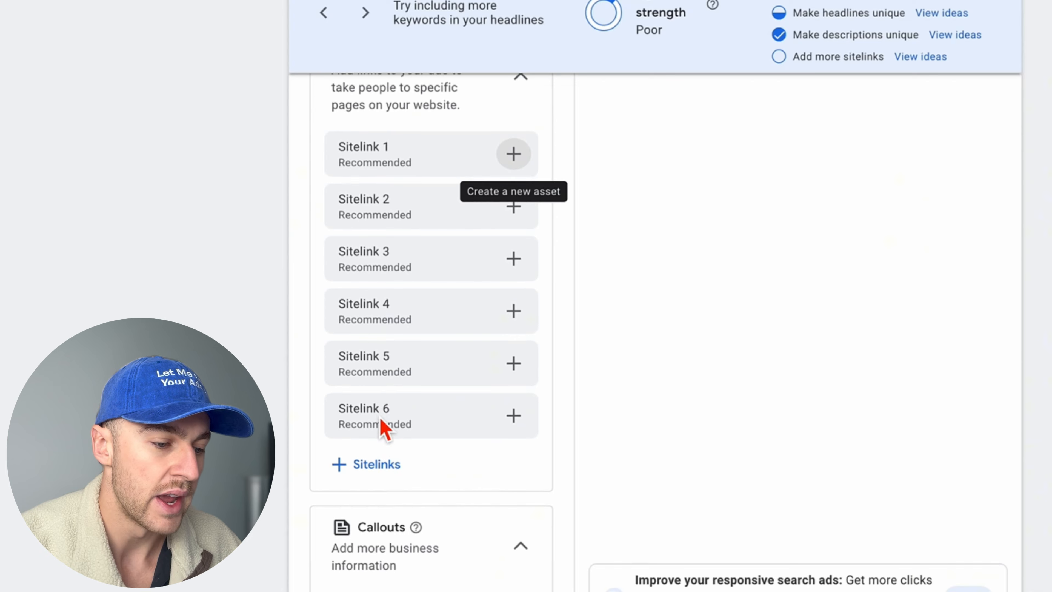
Step: Create and apply four campaign callouts: "Same Day Repairs", "Local Repair Experts", "10 Year Warranty" and "All Brands Repaired"
{"action": "scroll", "coordinate": [380, 426], "scroll_direction": "down", "scroll_amount": 5}
{"action": "left_click", "coordinate": [373, 406]}
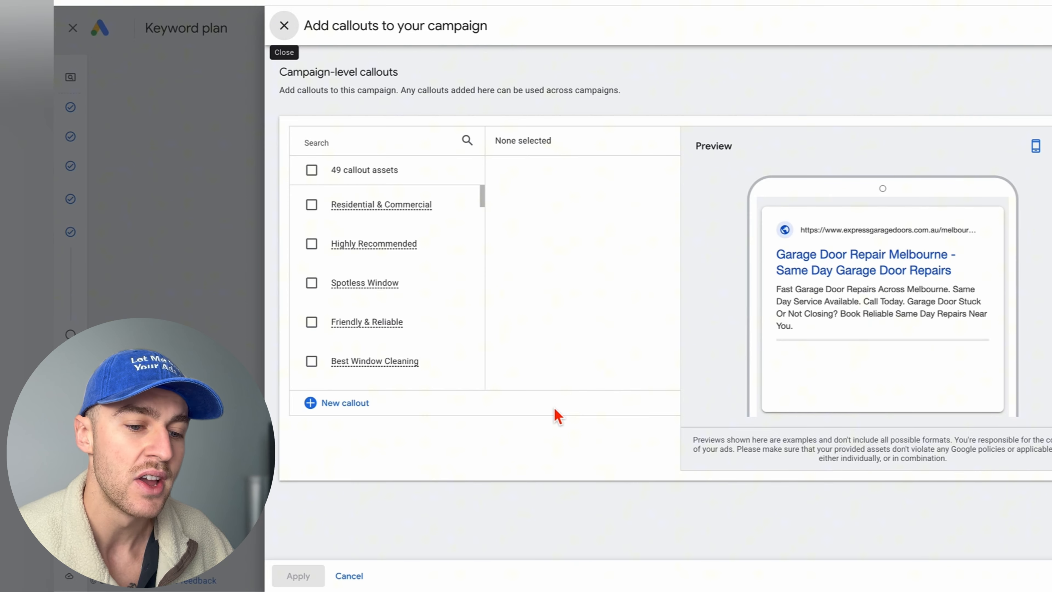
{"action": "left_click", "coordinate": [365, 406]}
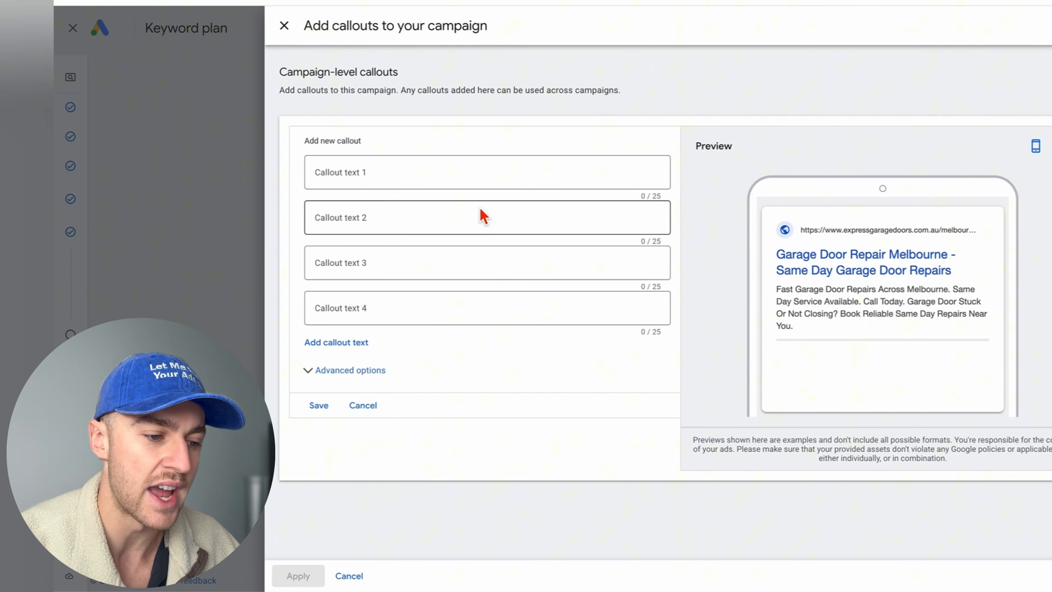
{"action": "left_click", "coordinate": [454, 181]}
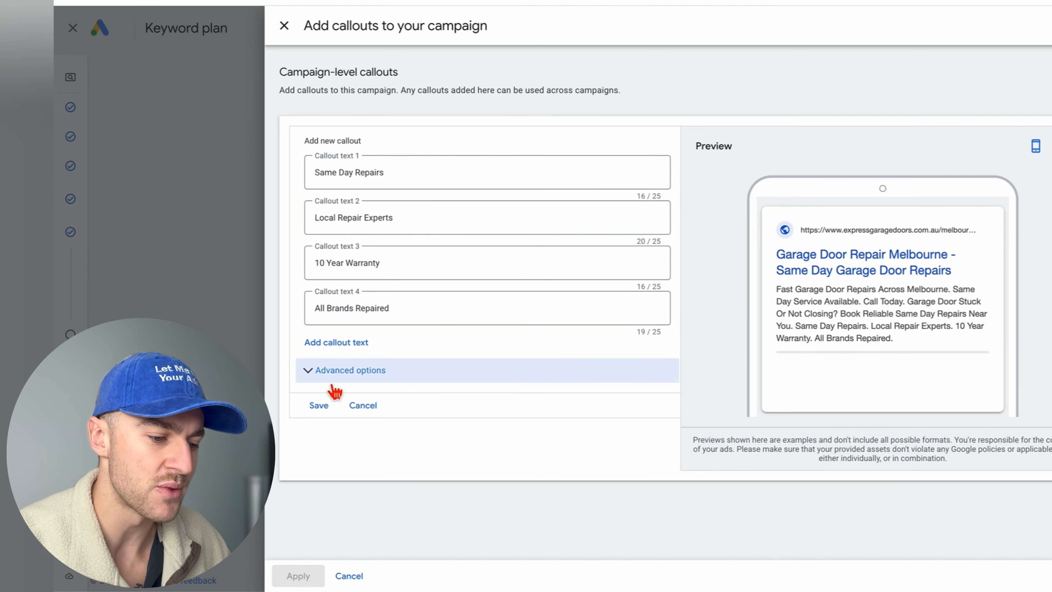
{"action": "left_click", "coordinate": [329, 407]}
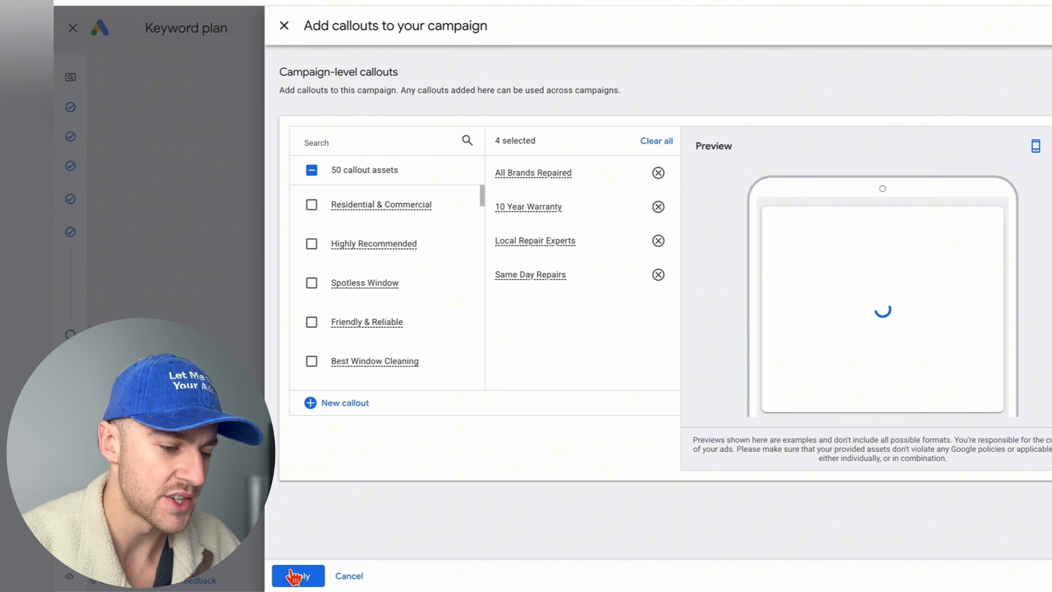
{"action": "left_click", "coordinate": [296, 576]}
Step: Add the second saved phone number as the campaign's call asset from the additional asset types
{"action": "scroll", "coordinate": [415, 456], "scroll_direction": "down", "scroll_amount": 1}
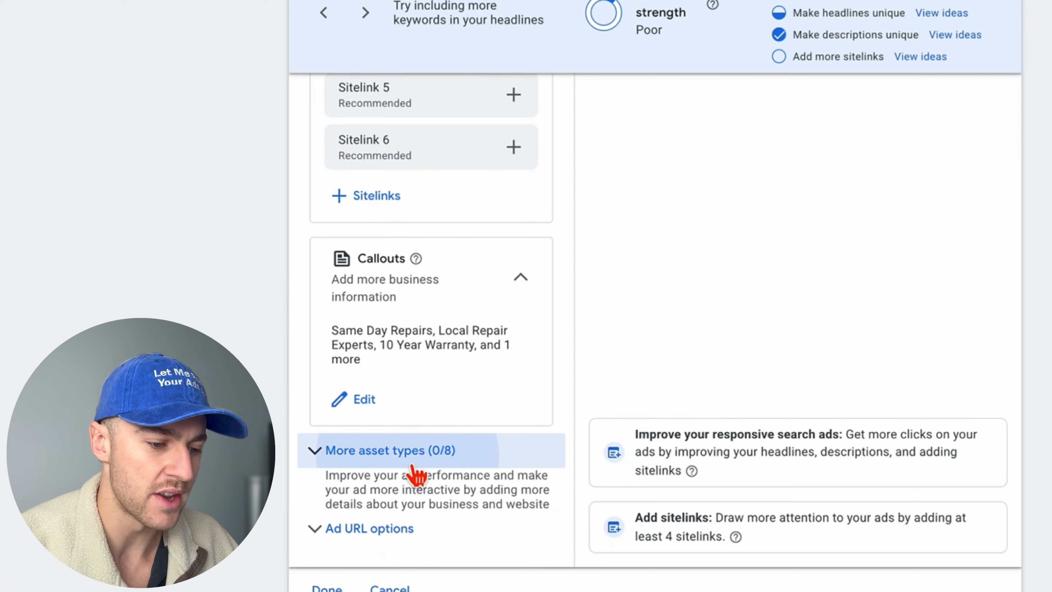
{"action": "left_click", "coordinate": [410, 454]}
{"action": "scroll", "coordinate": [441, 494], "scroll_direction": "down", "scroll_amount": 10}
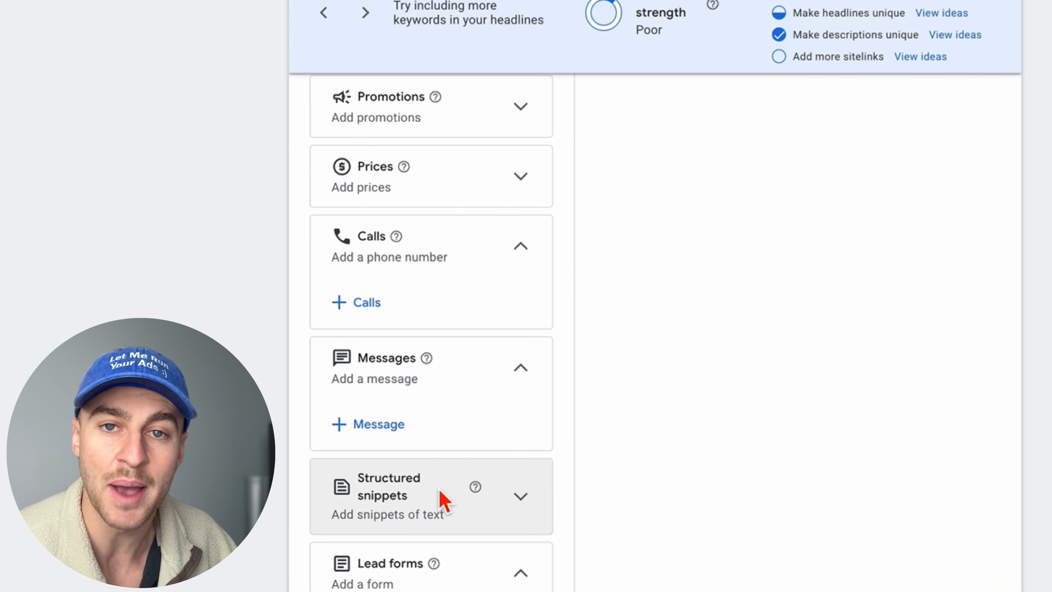
{"action": "scroll", "coordinate": [441, 493], "scroll_direction": "up", "scroll_amount": 5}
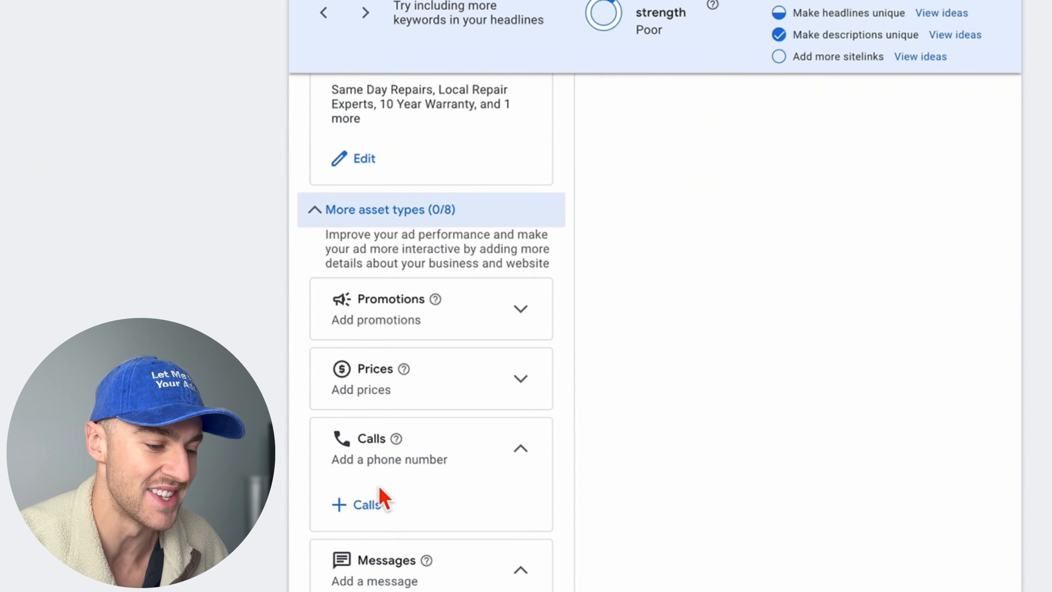
{"action": "left_click", "coordinate": [384, 515]}
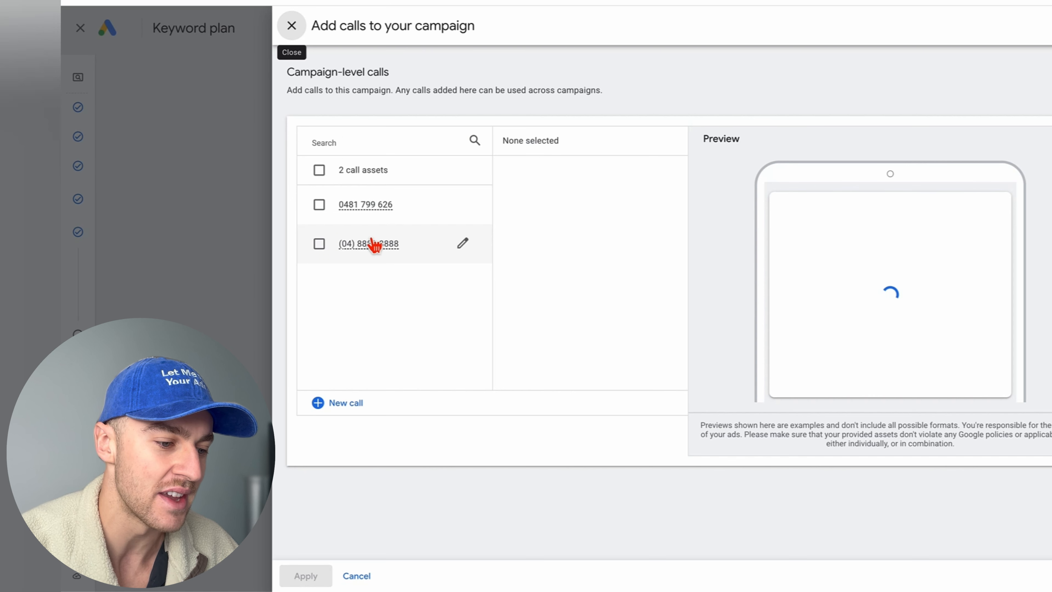
{"action": "left_click", "coordinate": [319, 244]}
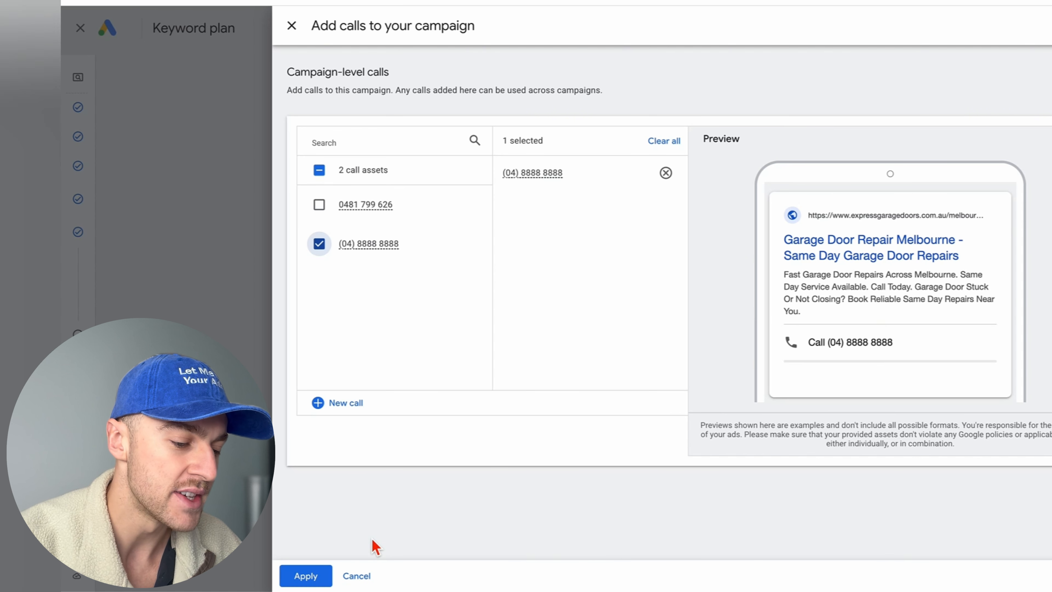
{"action": "left_click", "coordinate": [305, 576]}
Step: Dismiss the identity confirmation and set a custom average daily budget of A$5.00 for the campaign
{"action": "scroll", "coordinate": [444, 456], "scroll_direction": "down", "scroll_amount": 10}
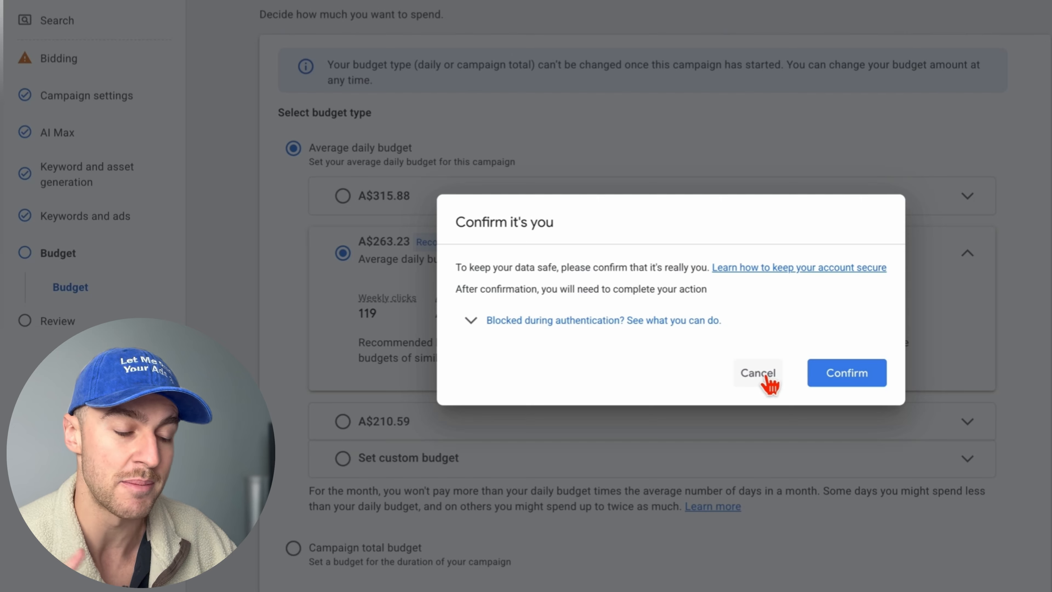
{"action": "left_click", "coordinate": [767, 377]}
{"action": "left_click", "coordinate": [358, 462]}
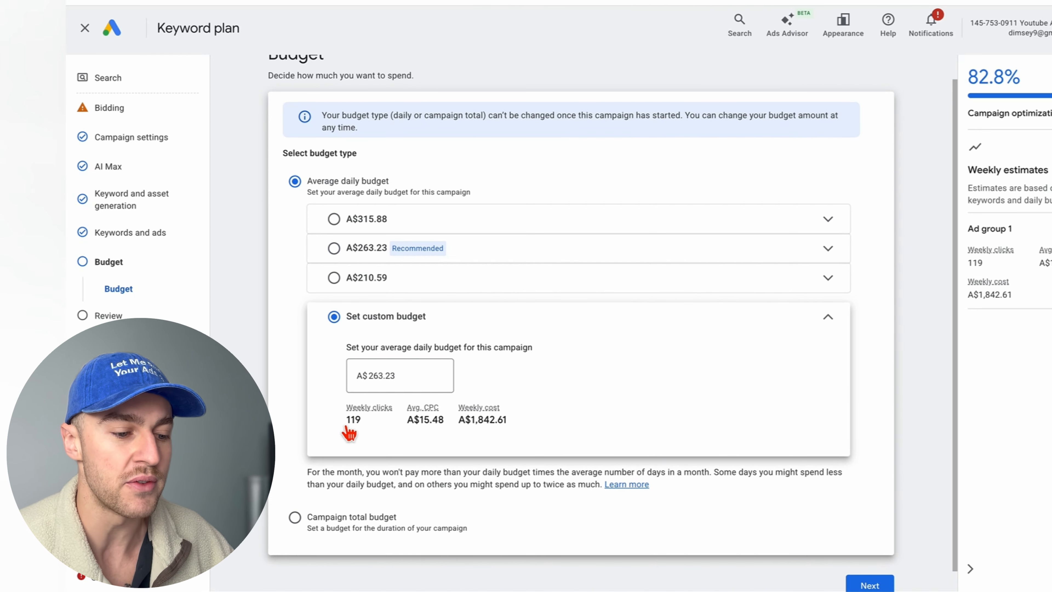
{"action": "left_click", "coordinate": [409, 377]}
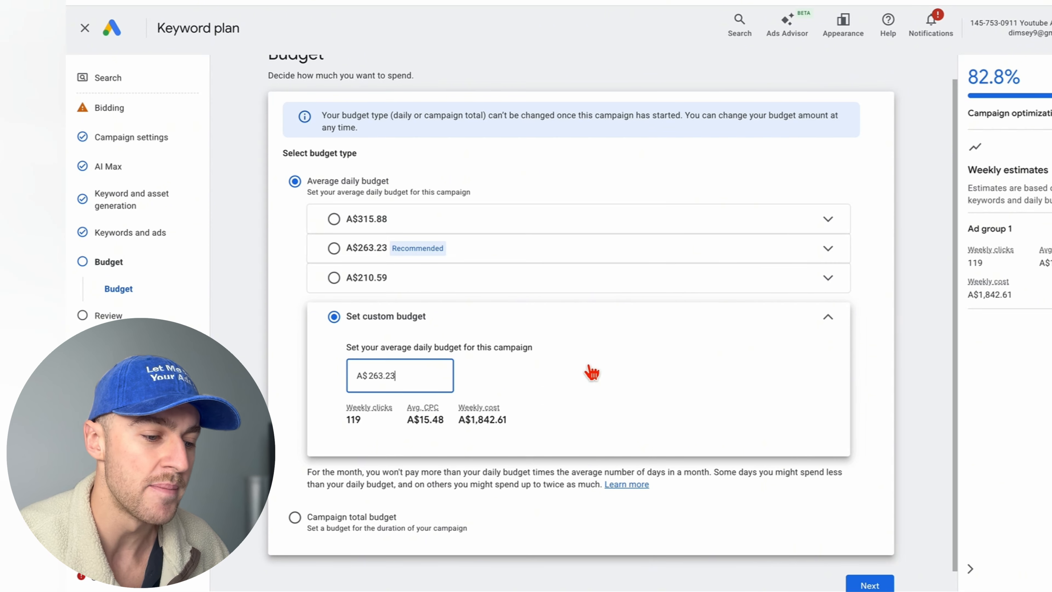
{"action": "scroll", "coordinate": [804, 464], "scroll_direction": "down", "scroll_amount": 1}
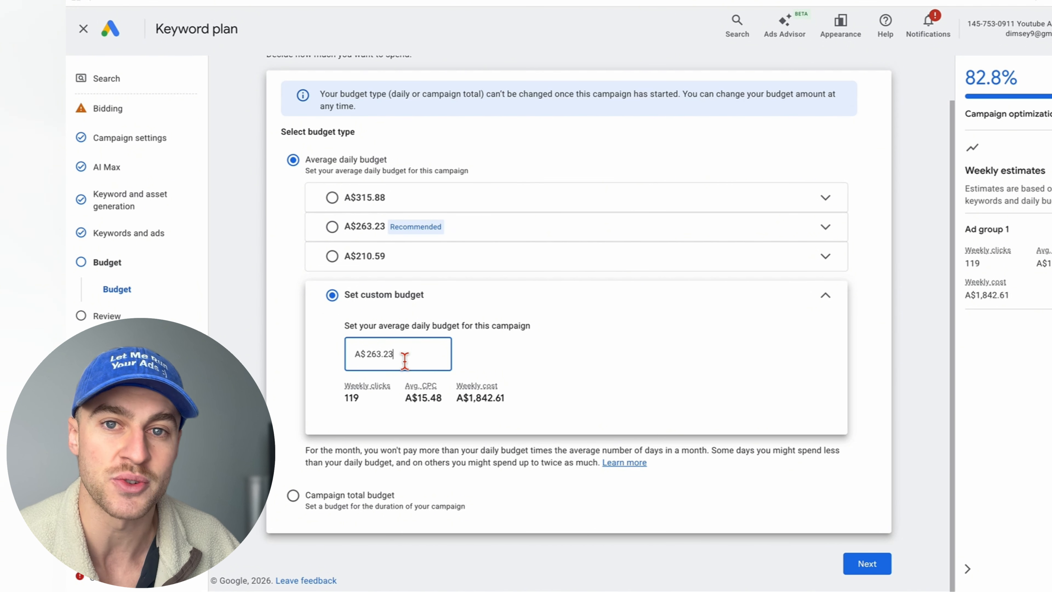
{"action": "left_click_drag", "start_coordinate": [405, 360], "coordinate": [295, 356]}
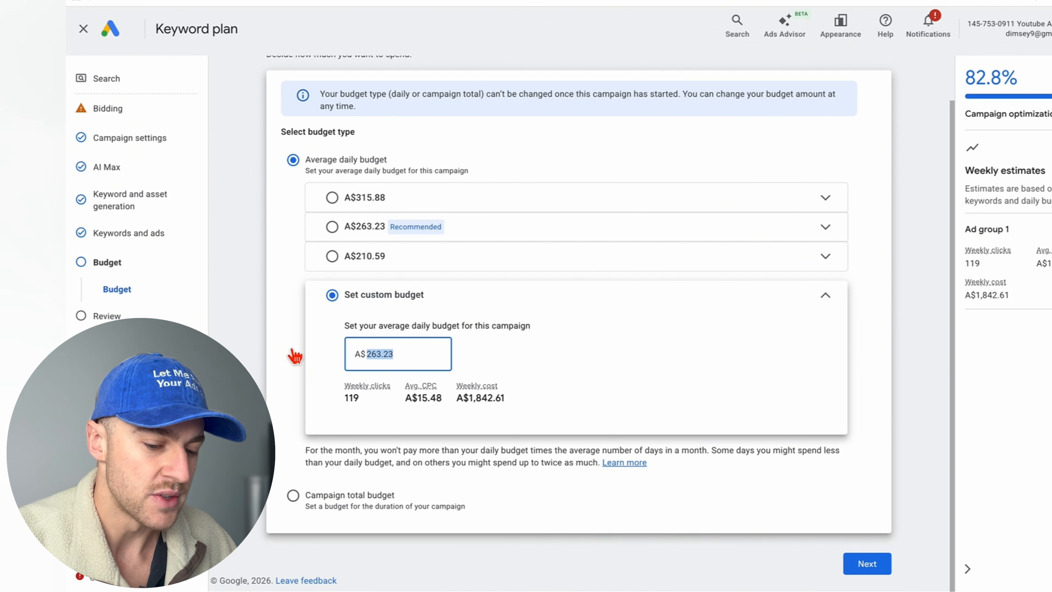
{"action": "key", "text": "BackSpace"}
{"action": "type", "text": "5"}
{"action": "left_click", "coordinate": [601, 523]}
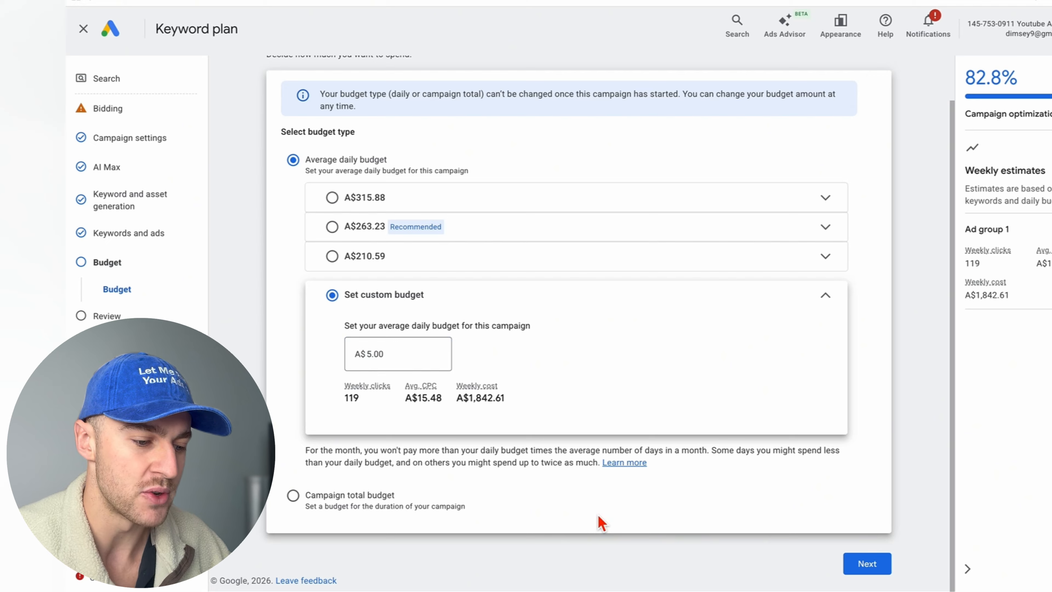
{"action": "scroll", "coordinate": [887, 509], "scroll_direction": "down", "scroll_amount": 1}
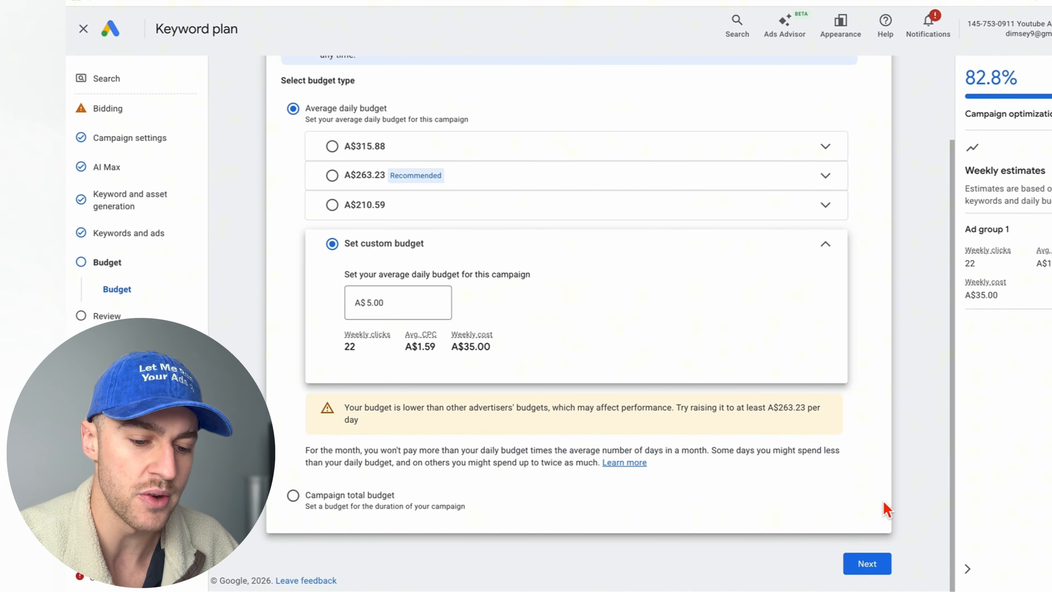
Step: Proceed to the campaign review and check the summary from the campaign name down to the budget
{"action": "left_click", "coordinate": [867, 564]}
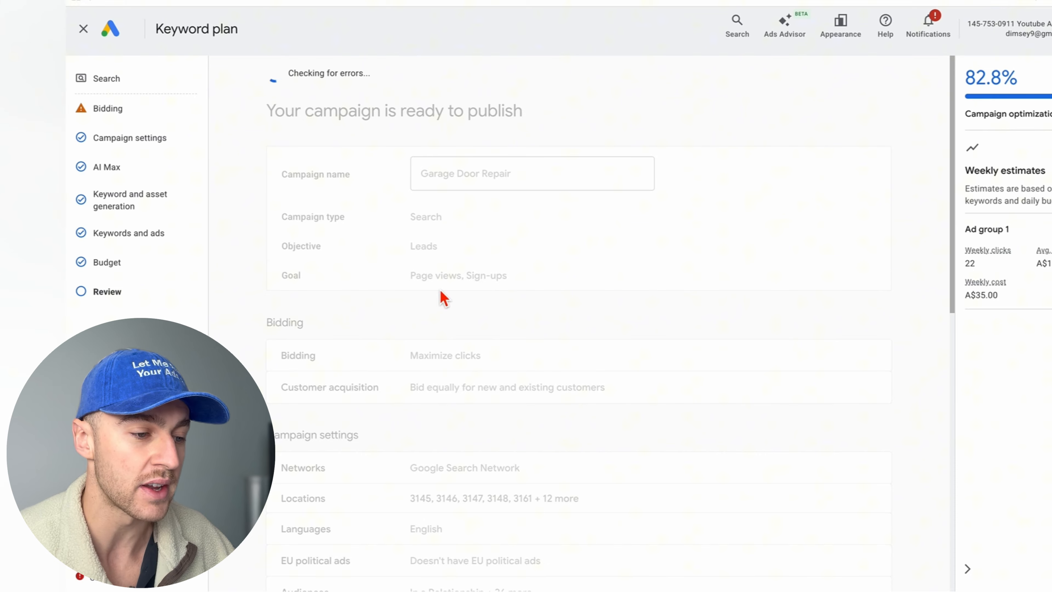
{"action": "scroll", "coordinate": [502, 340], "scroll_direction": "down", "scroll_amount": 8}
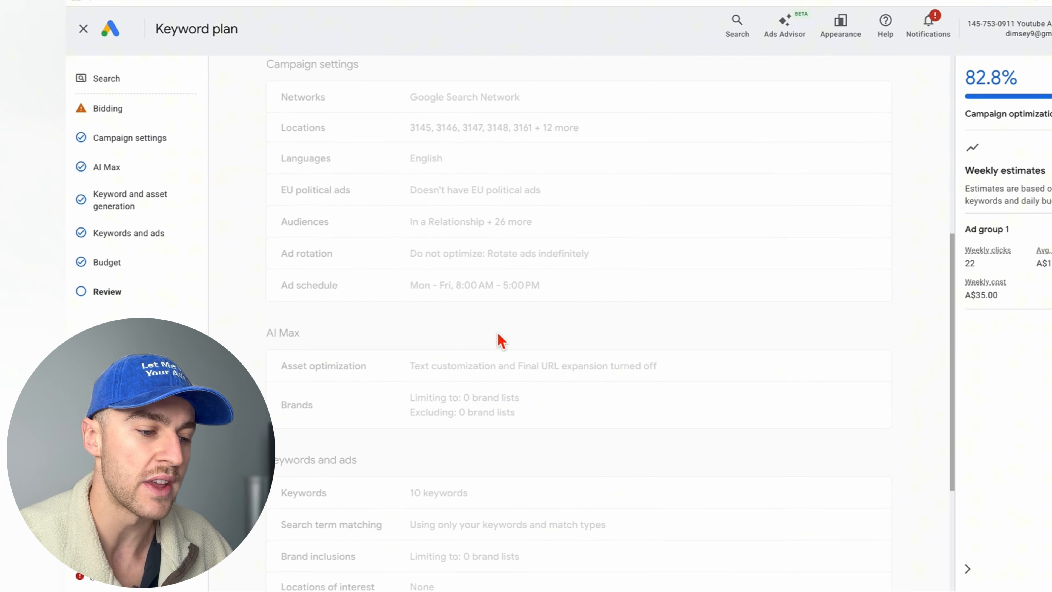
{"action": "scroll", "coordinate": [501, 340], "scroll_direction": "up", "scroll_amount": 8}
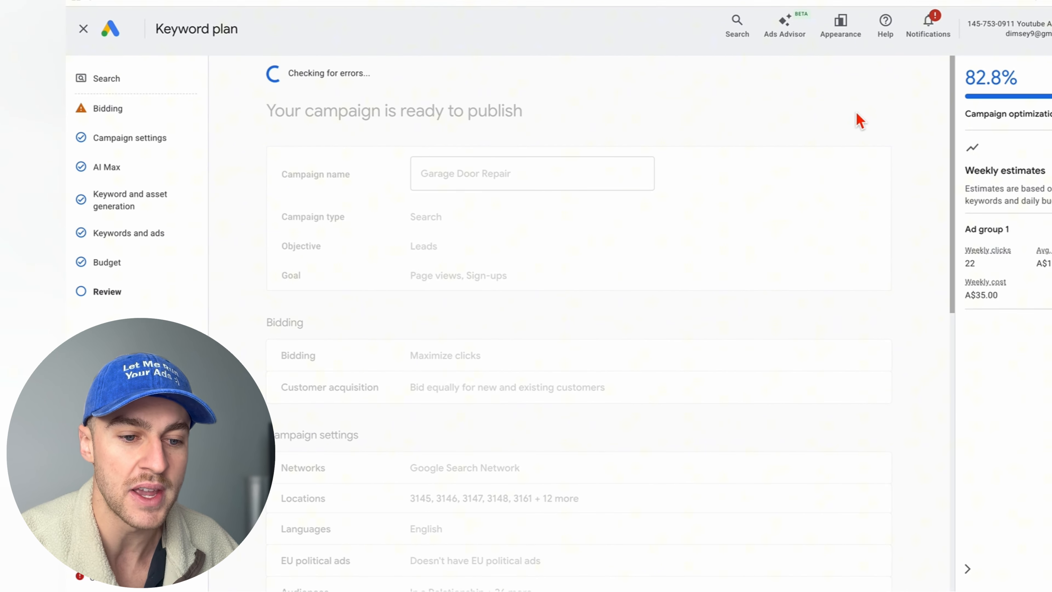
{"action": "scroll", "coordinate": [779, 344], "scroll_direction": "down", "scroll_amount": 10}
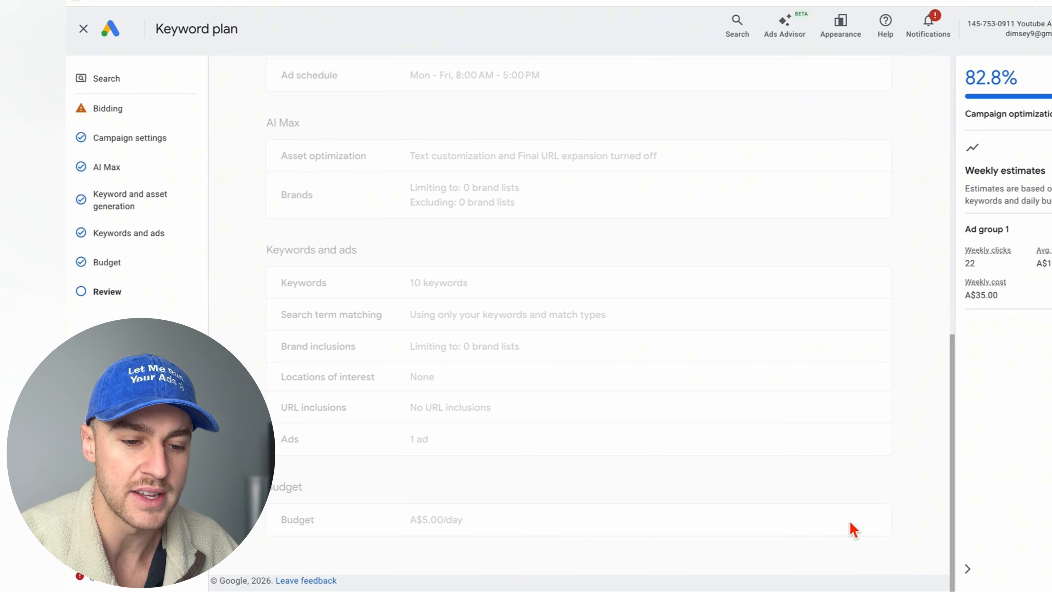